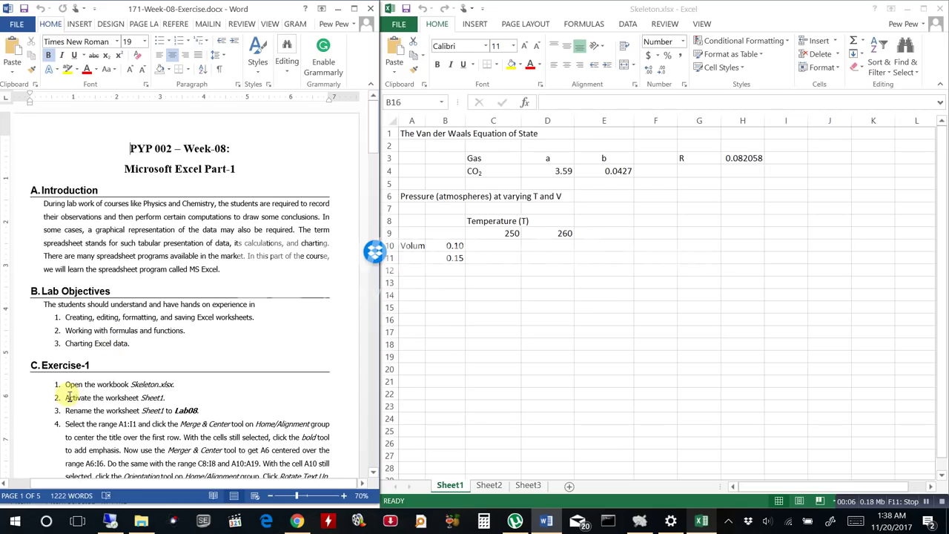
- Highlight instruction steps 2 and 3 in yellow as done
left_click_drag(66, 397, 199, 412)
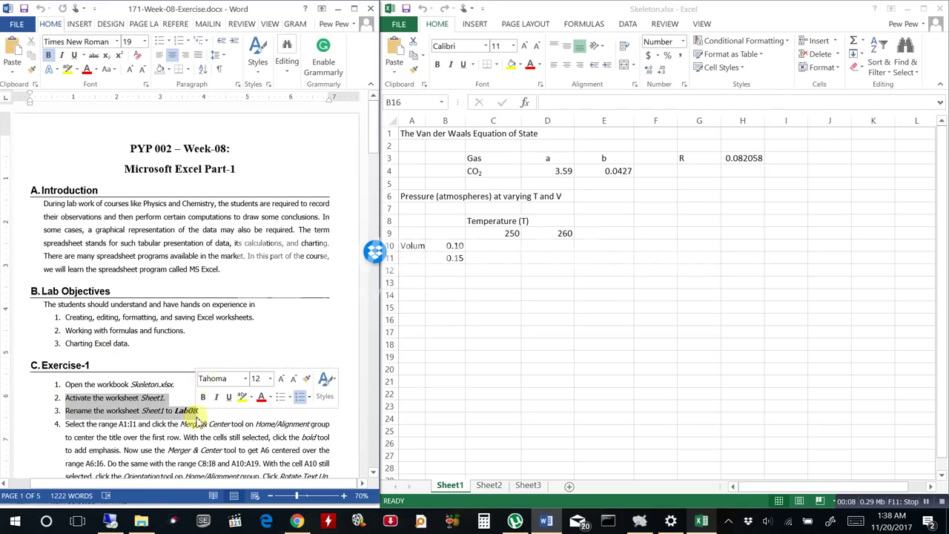
left_click(178, 396)
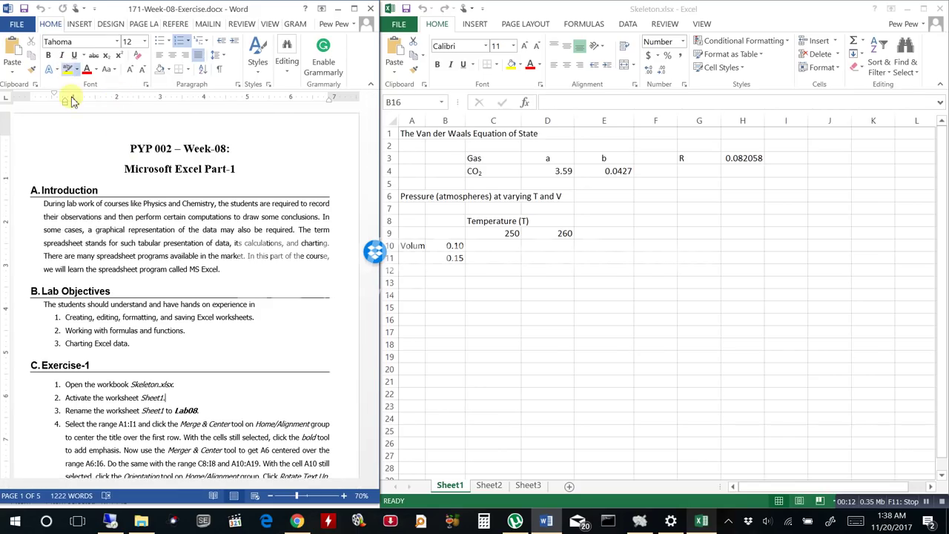
left_click_drag(65, 396, 200, 411)
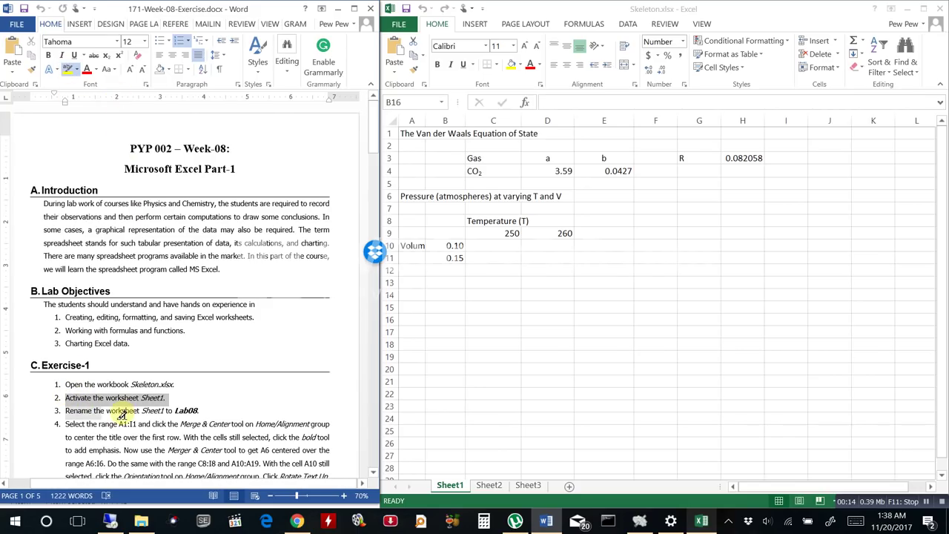
- Rename the Sheet1 worksheet tab to Lab08
left_click(454, 490)
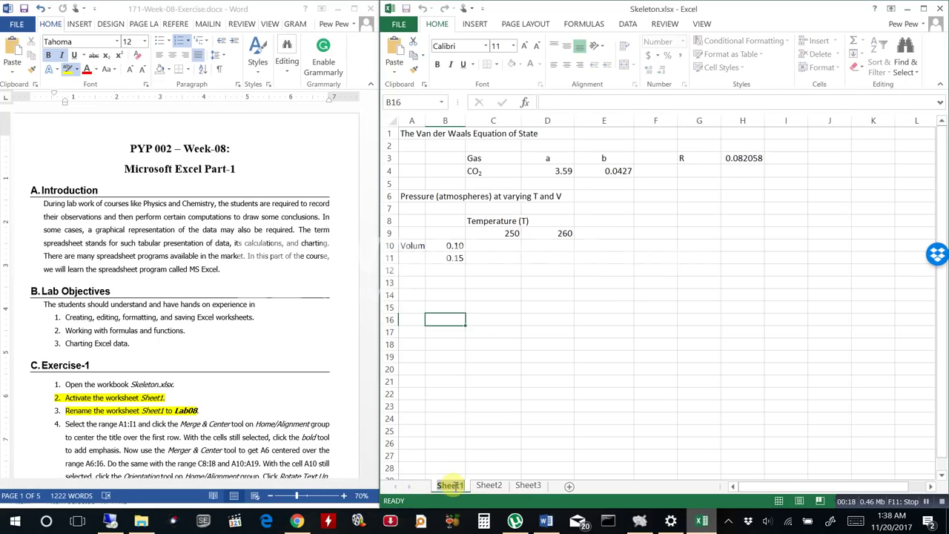
double_click(451, 486)
type("Lab")
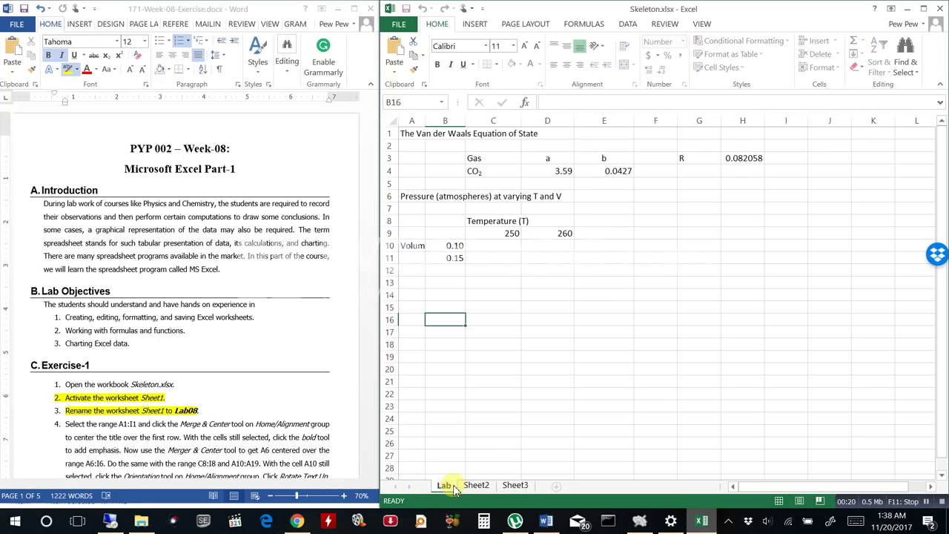
type("08")
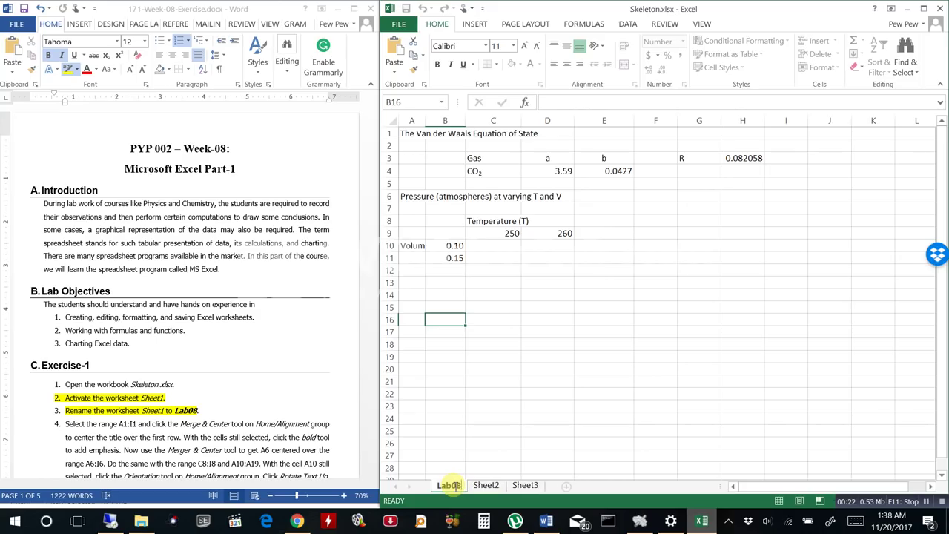
key("Return")
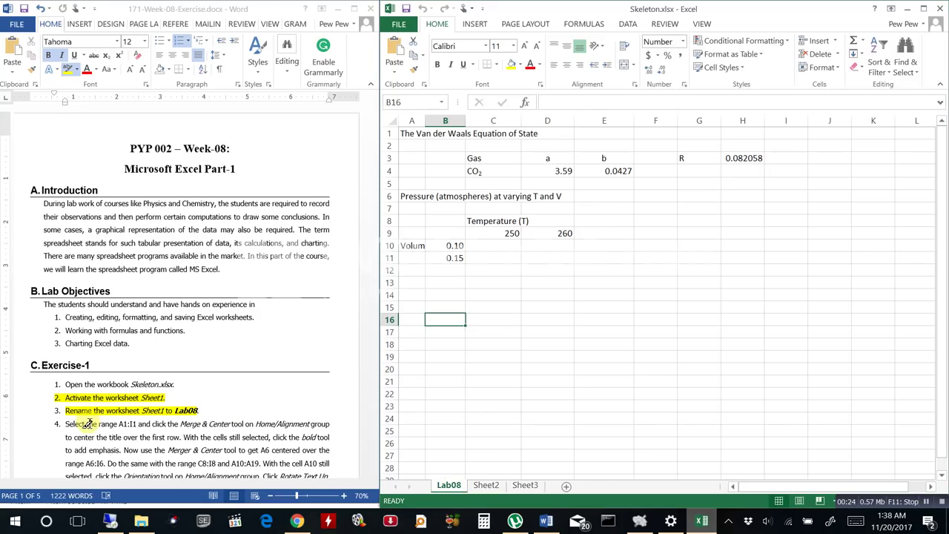
left_click(87, 423)
scroll(76, 426, "down", 1)
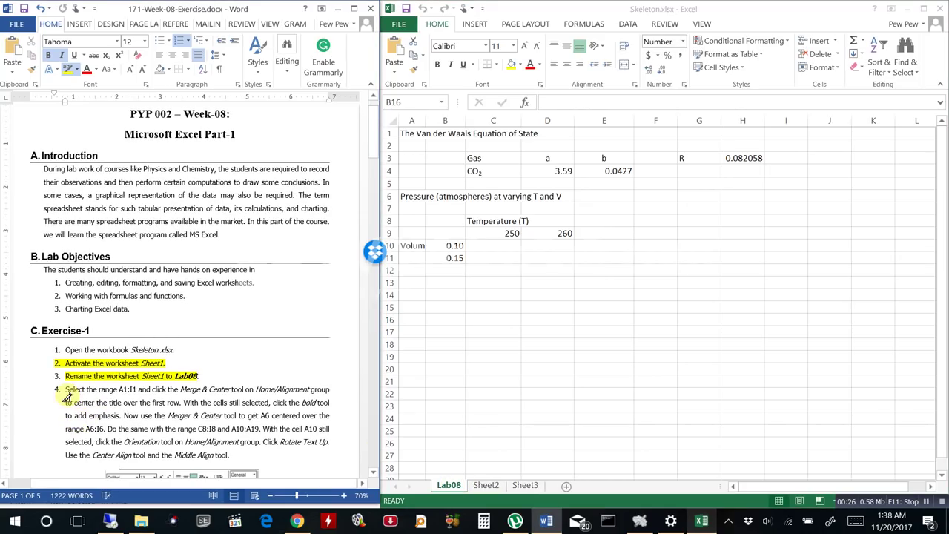
- Merge and centre the title across A1:I1 and make it bold
left_click_drag(62, 391, 180, 405)
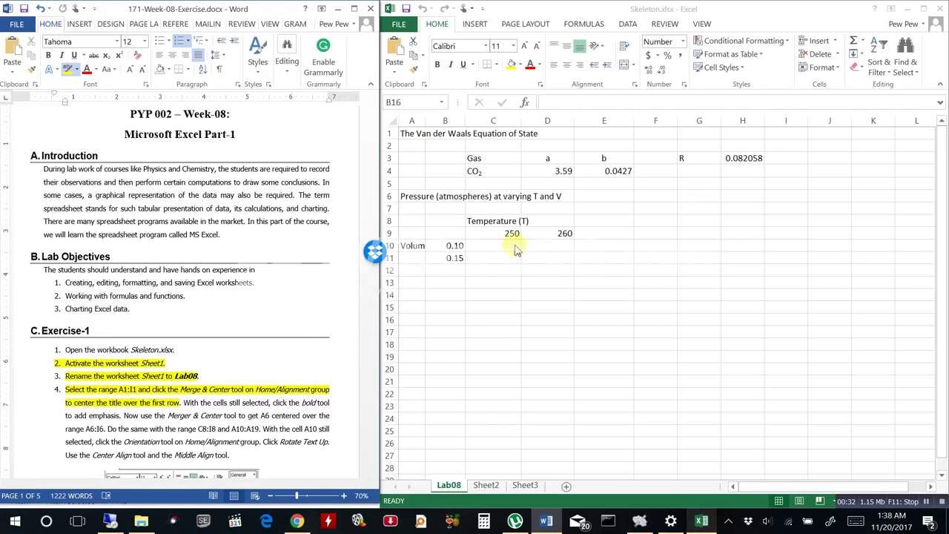
left_click(411, 134)
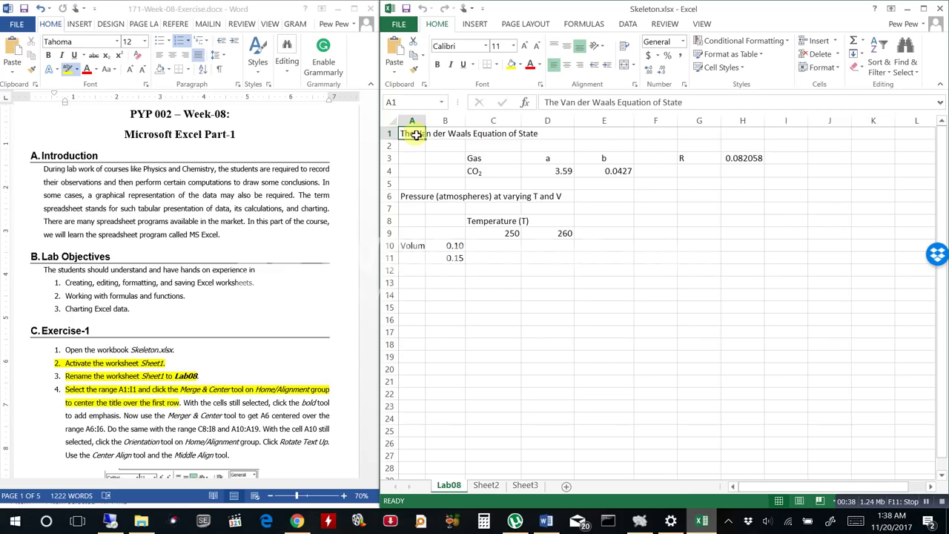
left_click_drag(413, 133, 742, 137)
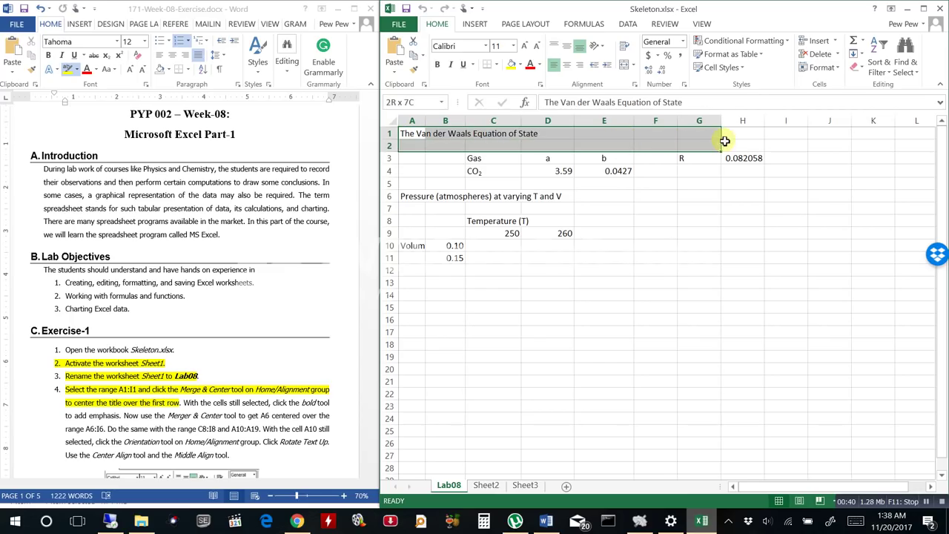
left_click_drag(767, 134, 782, 133)
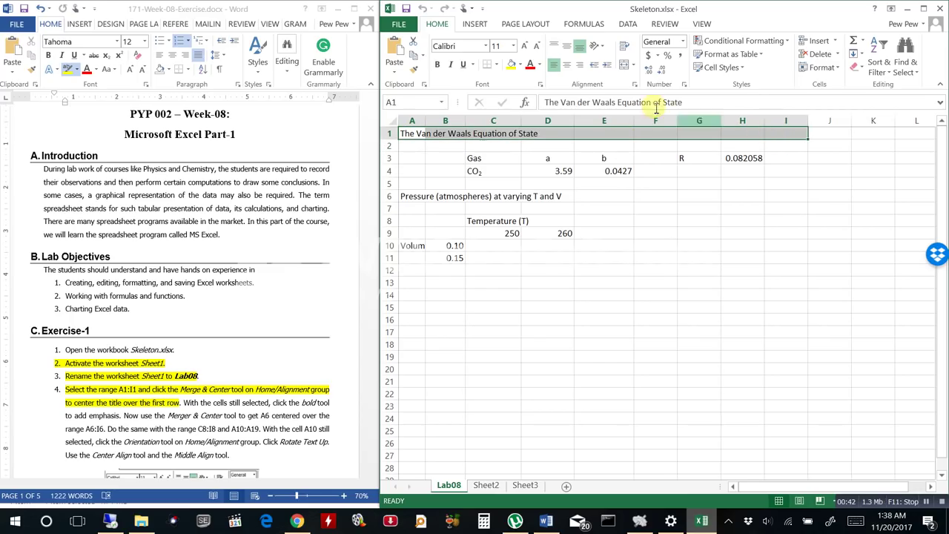
left_click(627, 66)
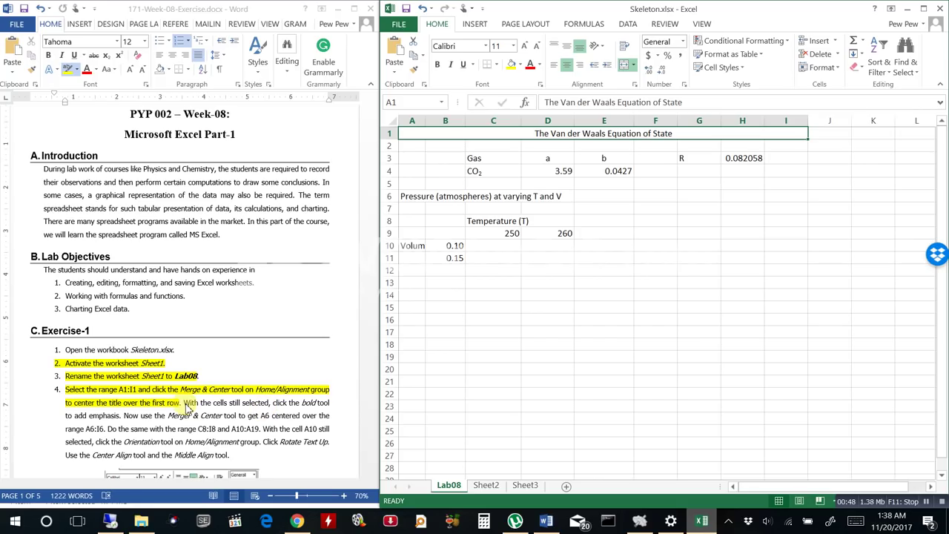
left_click(439, 65)
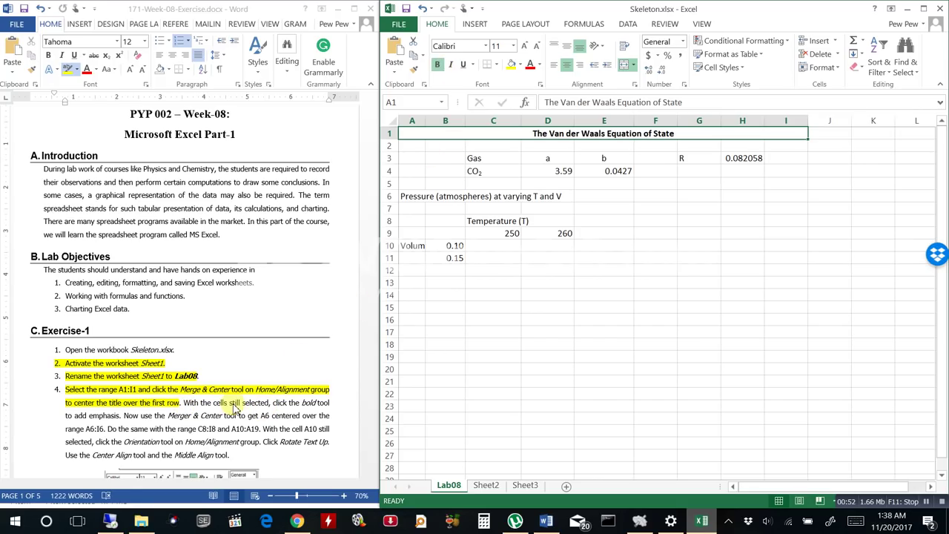
- Mark the bold and A6 instructions as done, then select cell A6
left_click(187, 405)
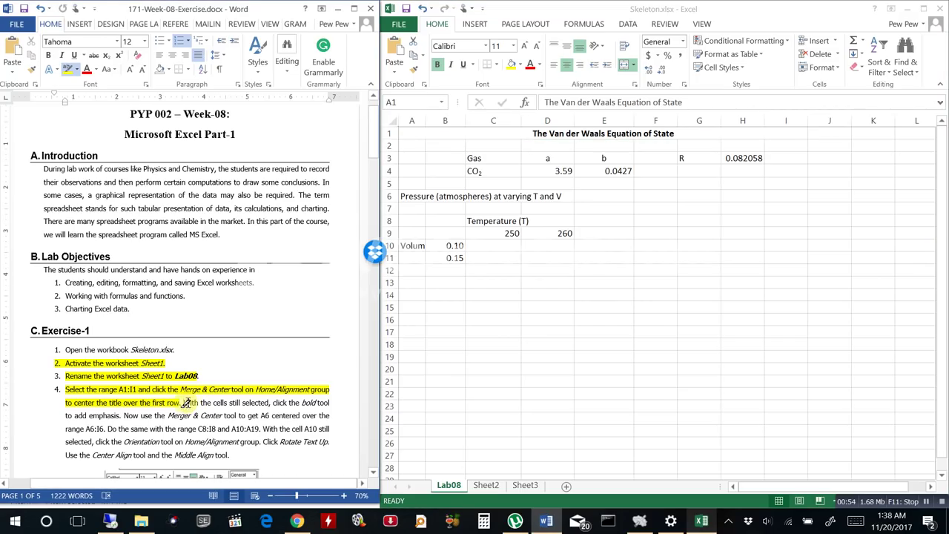
mouse_move(187, 402)
left_mouse_down()
mouse_move(260, 417)
mouse_move(107, 431)
left_mouse_up()
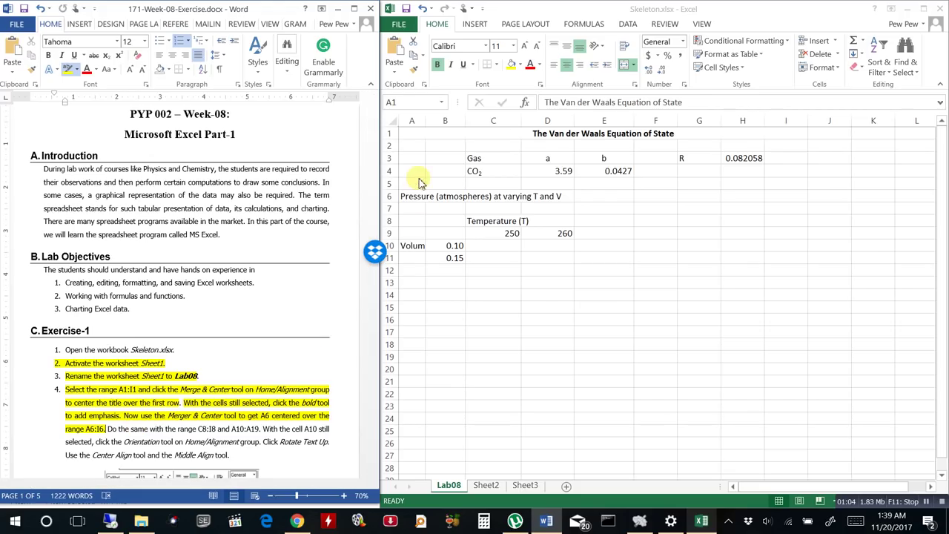
left_click(408, 198)
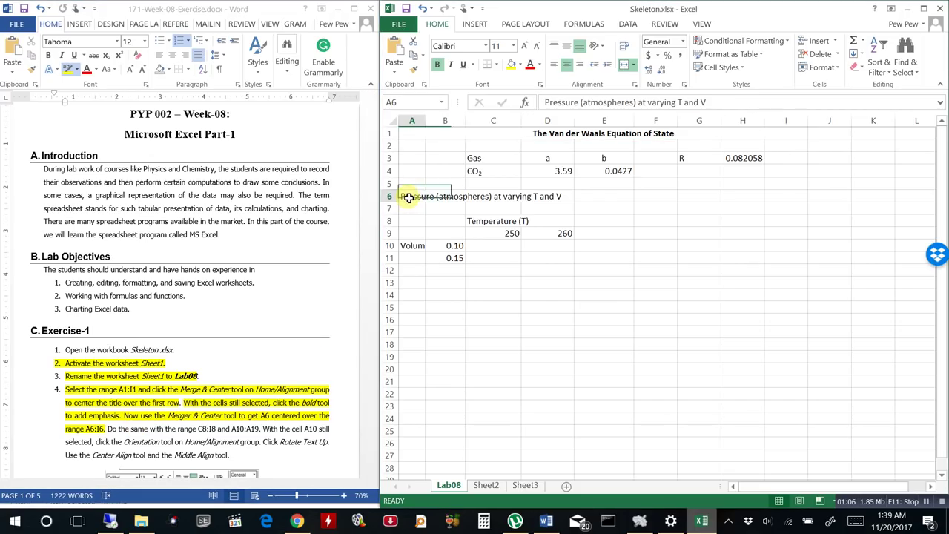
- Merge and centre the pressure heading across A6:I6 and make it bold
left_click_drag(420, 196, 781, 198)
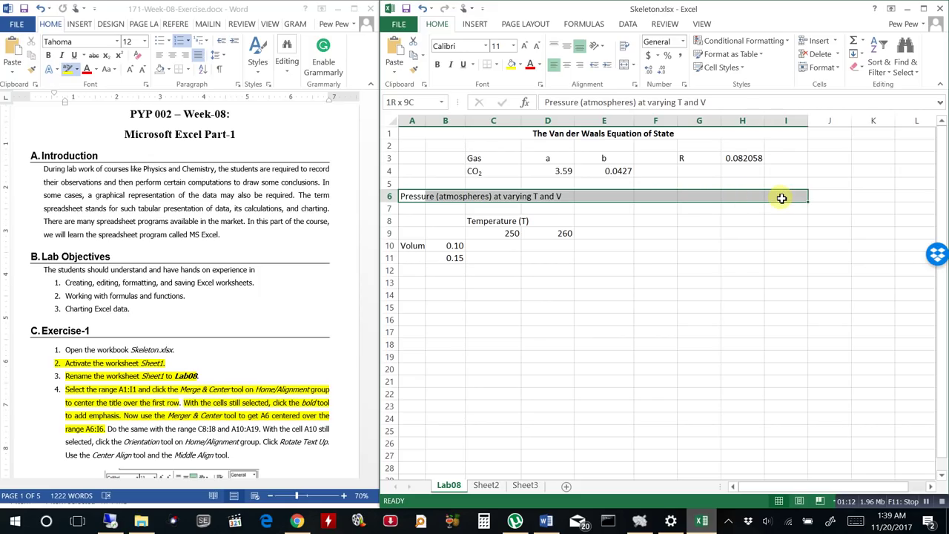
left_click_drag(781, 198, 779, 197)
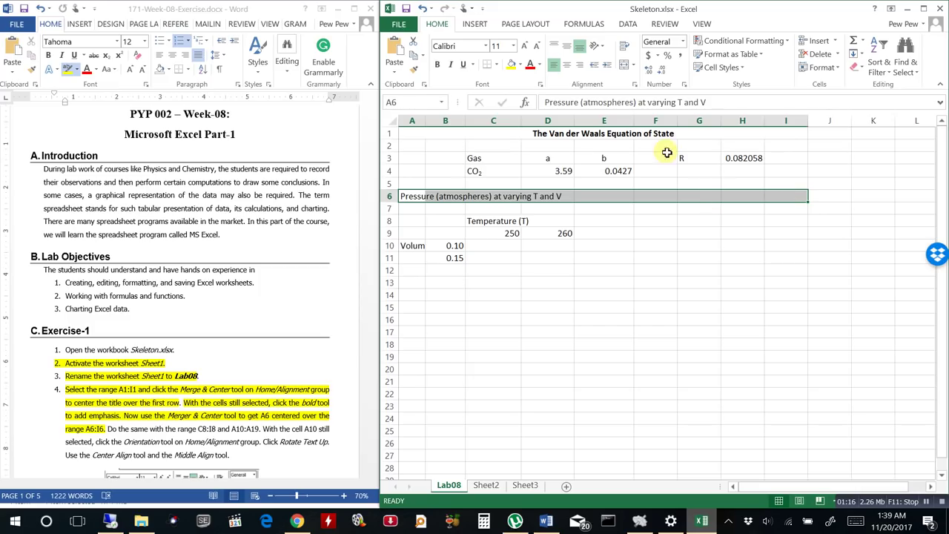
left_click(624, 66)
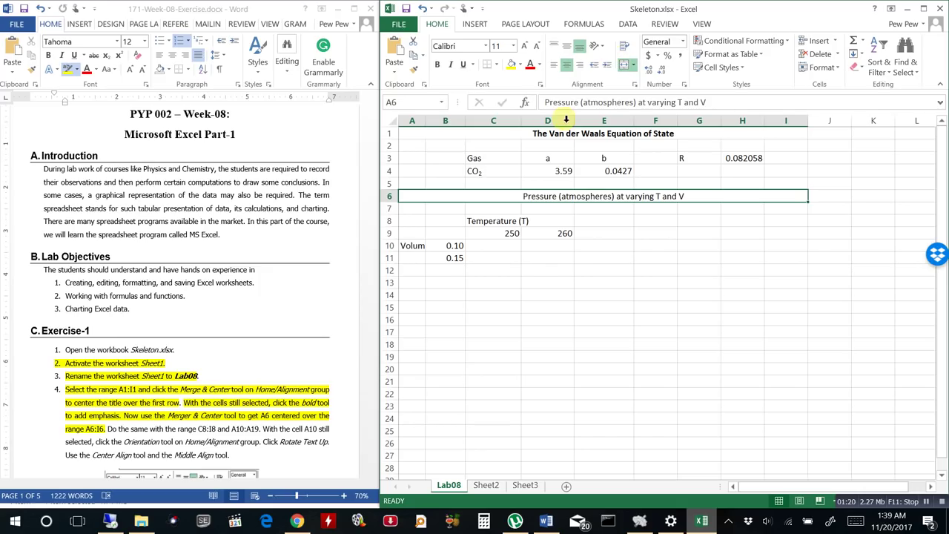
left_click(437, 65)
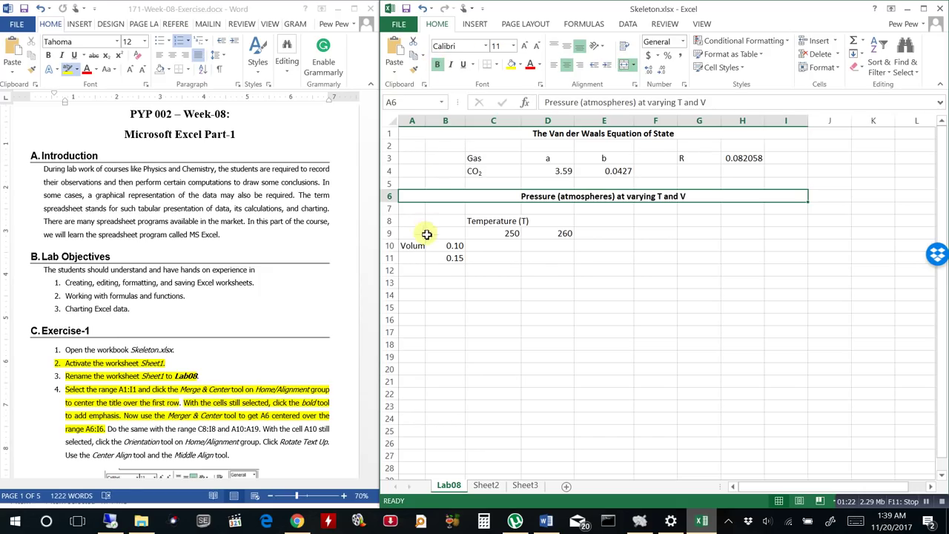
- Mark the C8:I8 and A10:A19 instruction as done and select C8
left_click(109, 433)
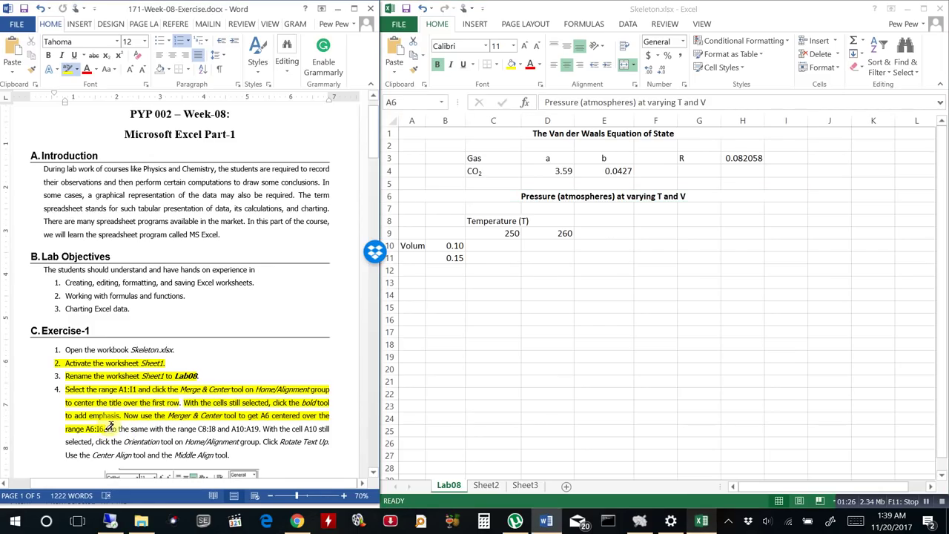
left_click_drag(108, 428, 253, 436)
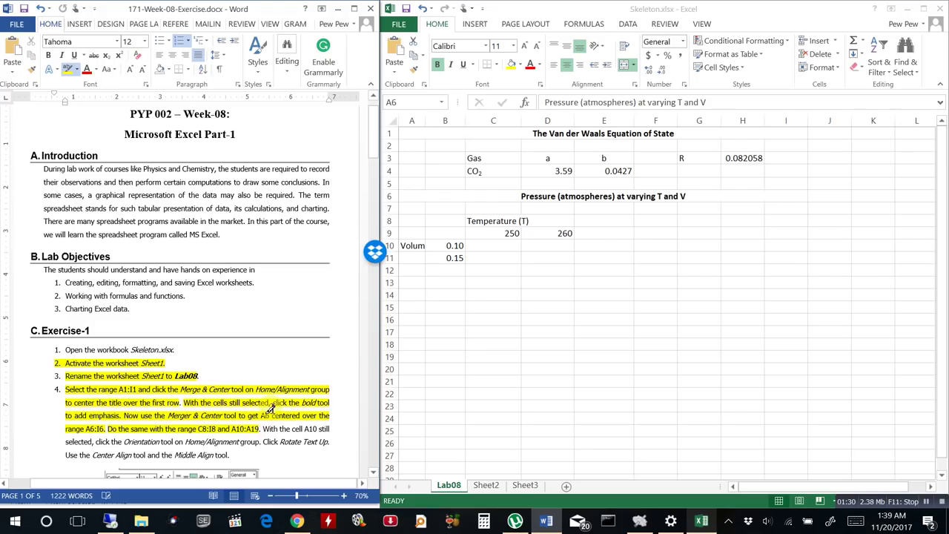
left_click(495, 220)
- Merge and centre Temperature (T) across C8:I8 in bold
left_click(486, 219)
left_click_drag(531, 221, 784, 226)
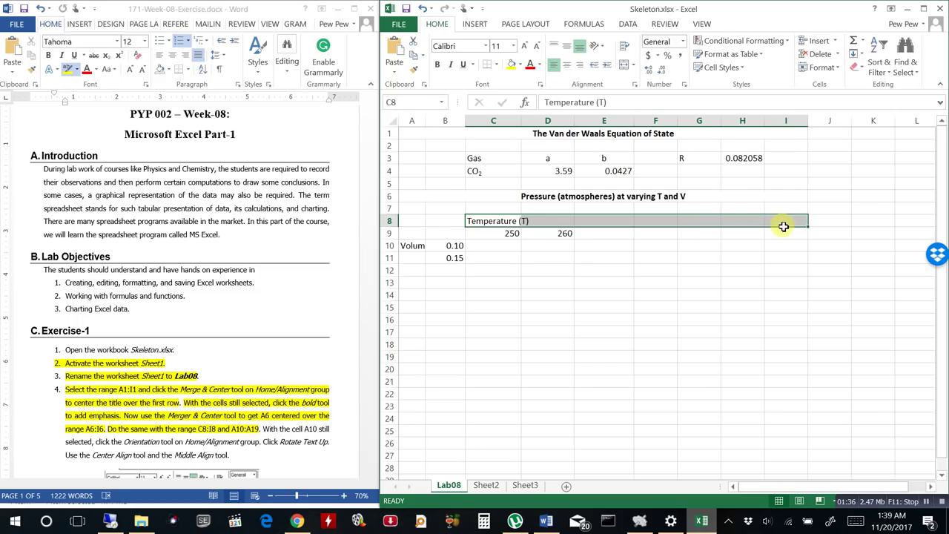
left_click(625, 65)
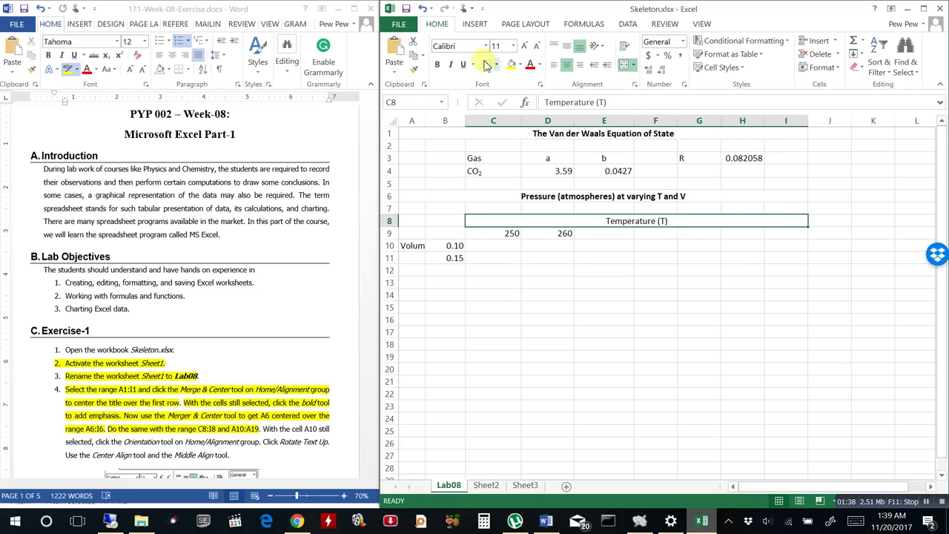
left_click(438, 65)
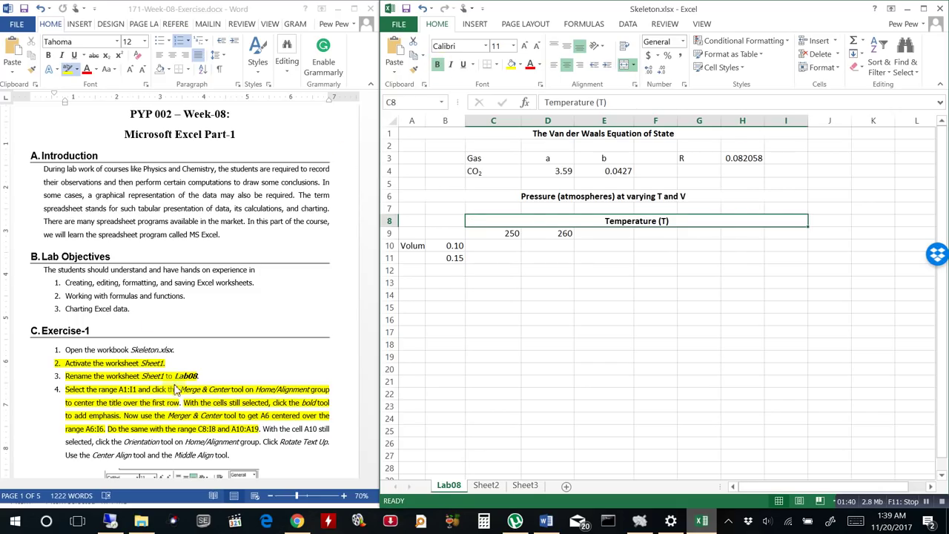
- Merge and centre Volume (V) down A10:A19 in bold and mark the instruction done
left_click(407, 251)
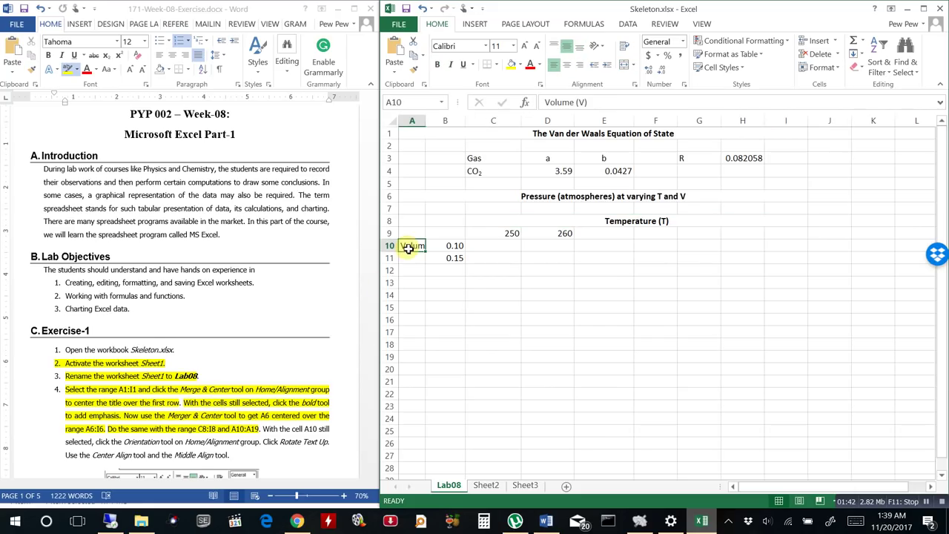
left_click_drag(410, 247, 417, 357)
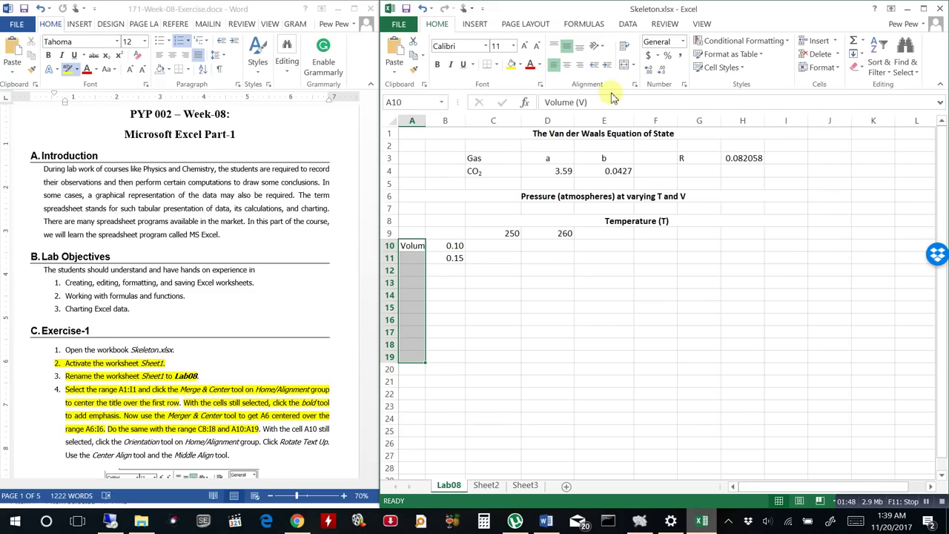
left_click(626, 65)
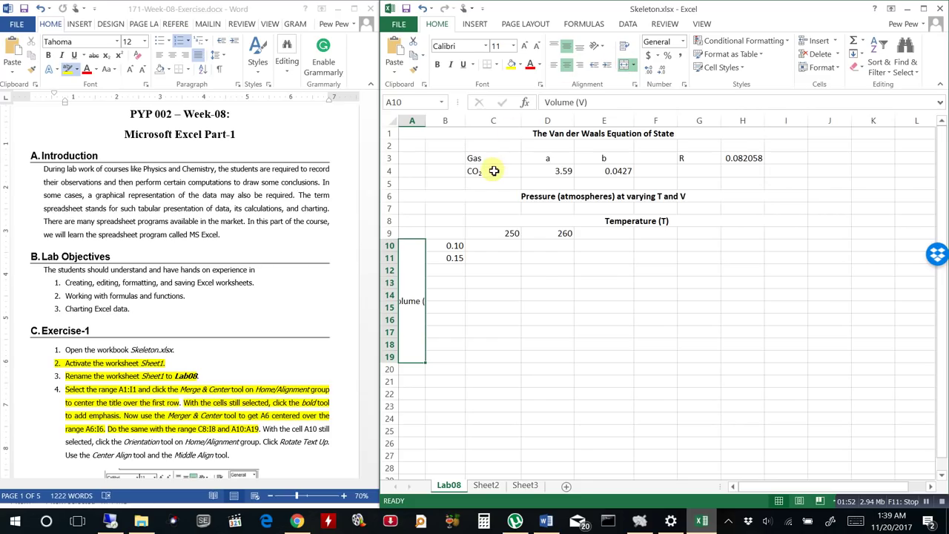
left_click(439, 66)
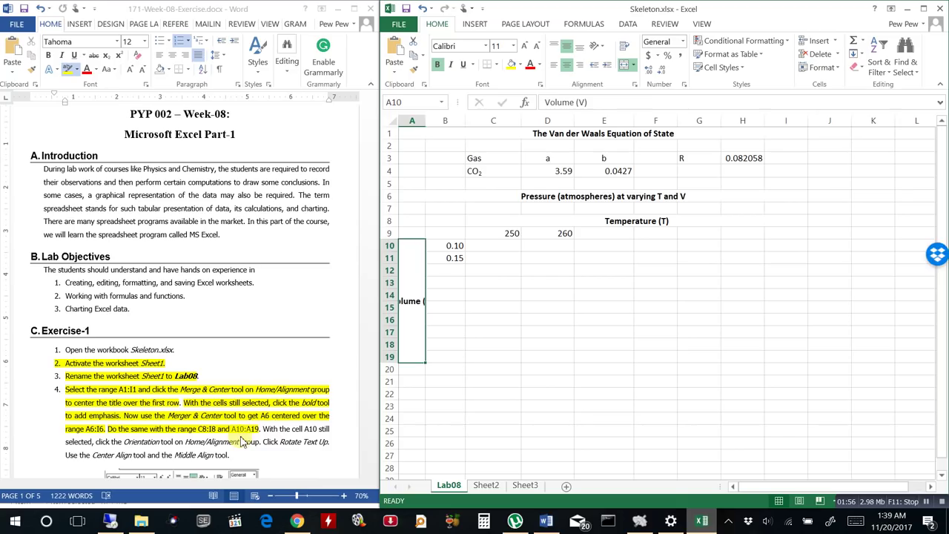
left_click(263, 430)
left_click_drag(264, 440, 230, 455)
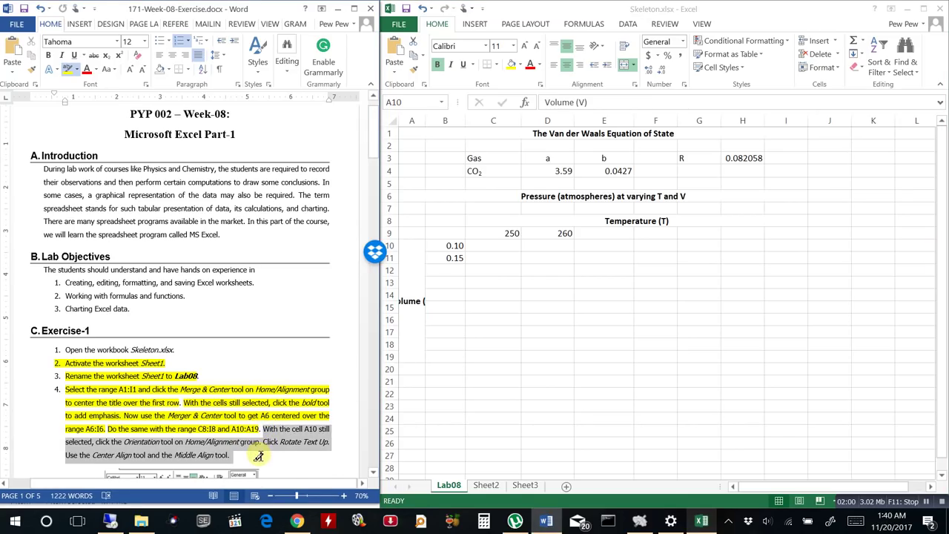
- Apply Rotate Text Up orientation to the merged Volume (V) label in A10:A19
scroll(256, 454, "down", 3)
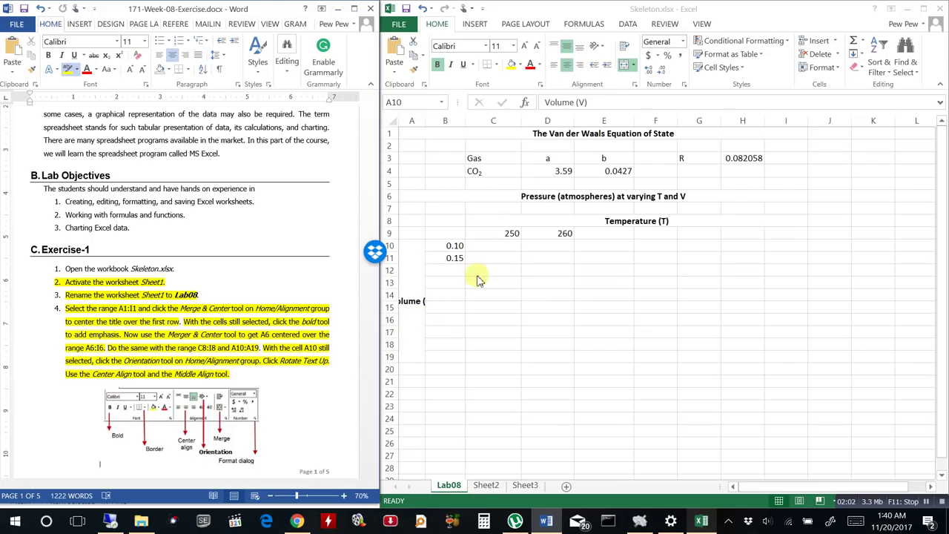
left_click(419, 252)
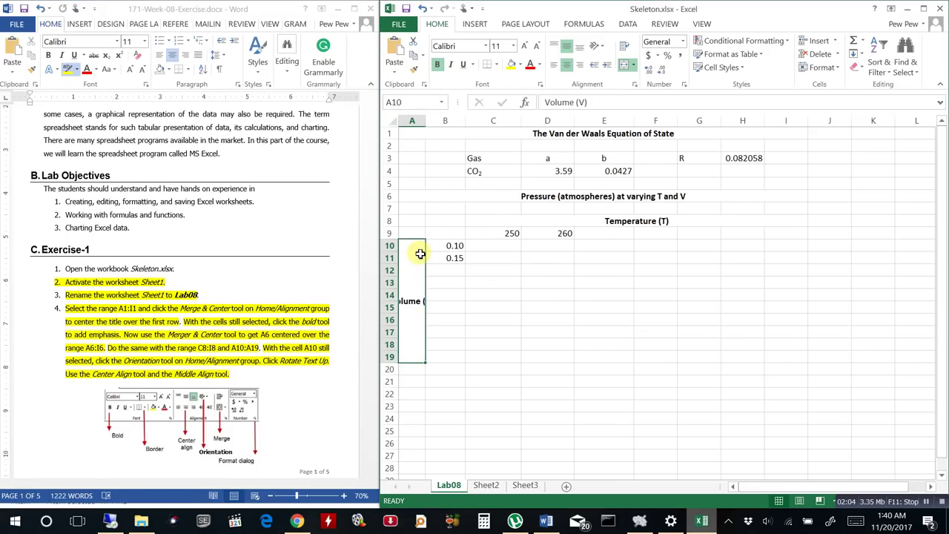
left_click(599, 48)
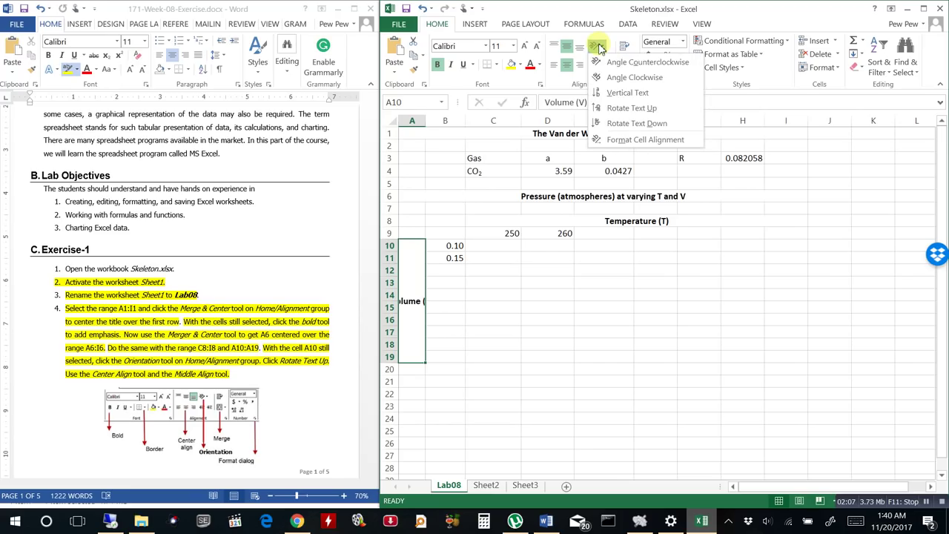
left_click(626, 108)
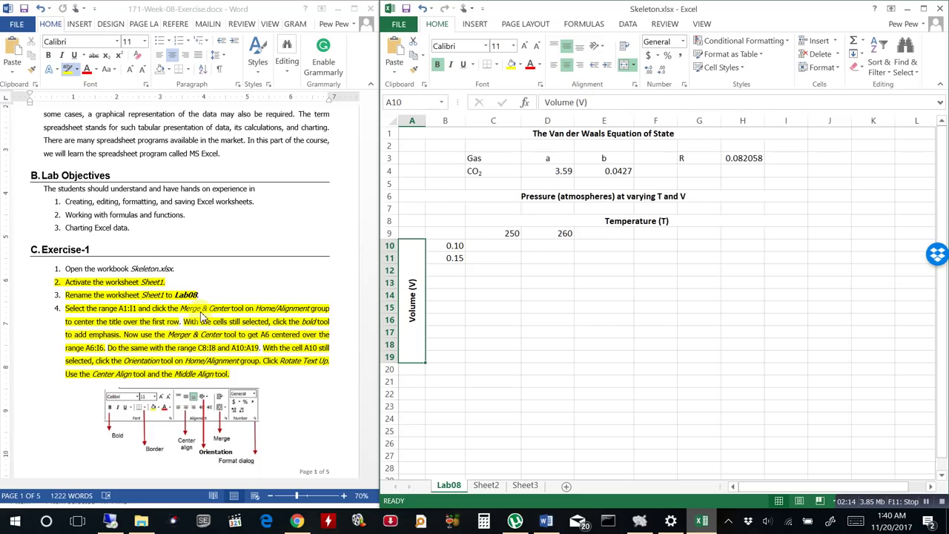
scroll(200, 312, "down", 3)
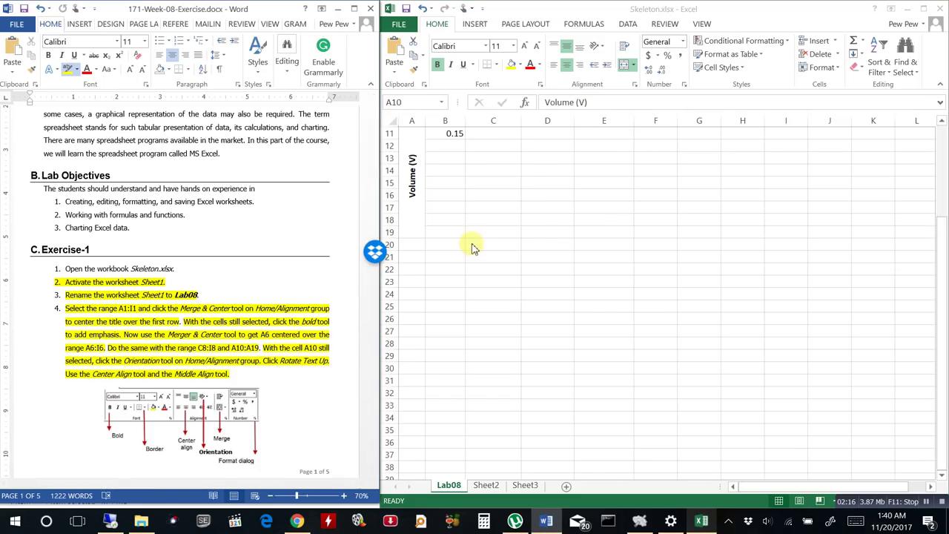
scroll(481, 227, "up", 3)
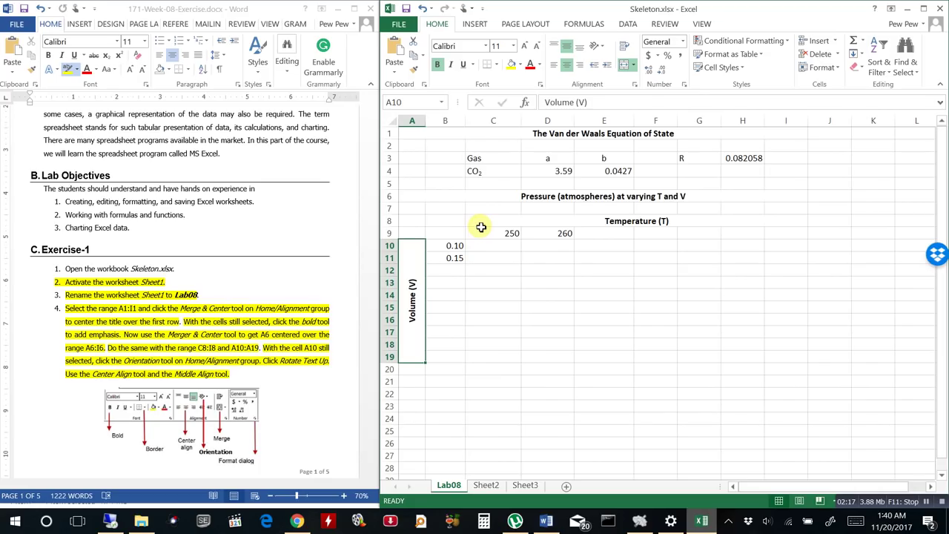
left_click(267, 346)
scroll(259, 350, "down", 2)
scroll(237, 342, "down", 3)
scroll(238, 337, "down", 1)
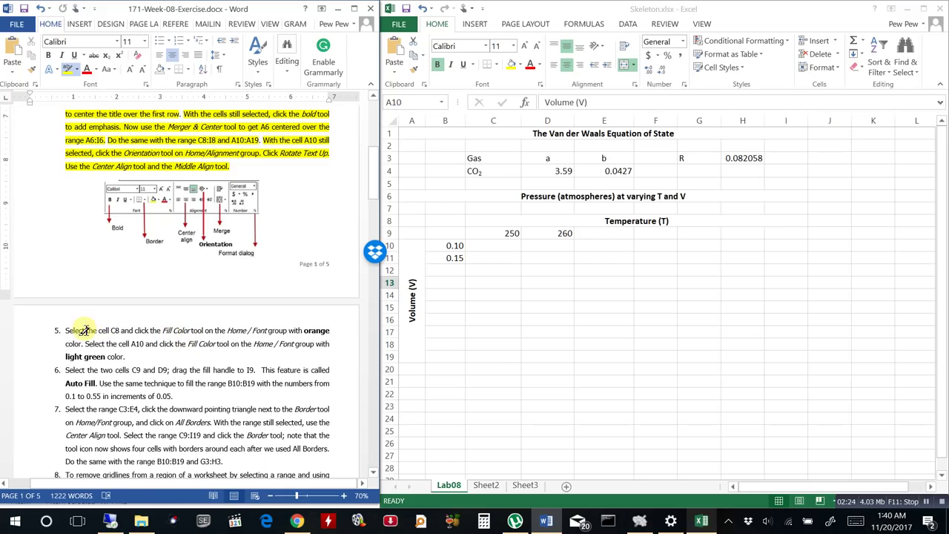
- Fill the merged Temperature (T) header with orange
left_click_drag(70, 330, 86, 344)
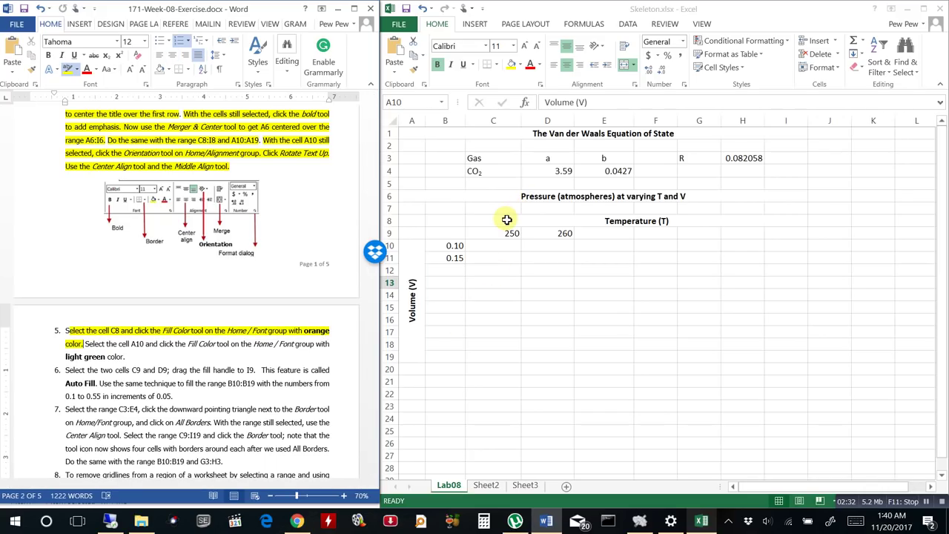
left_click(506, 220)
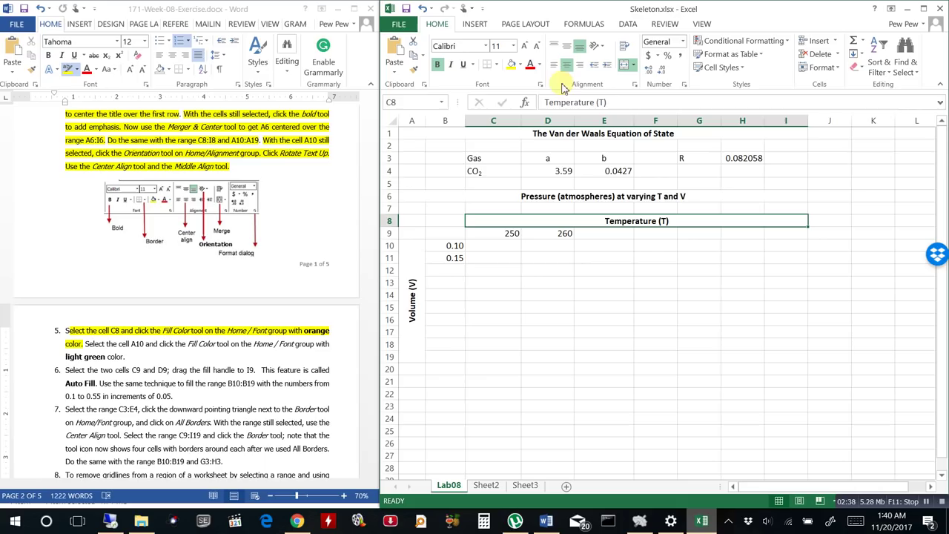
left_click(521, 67)
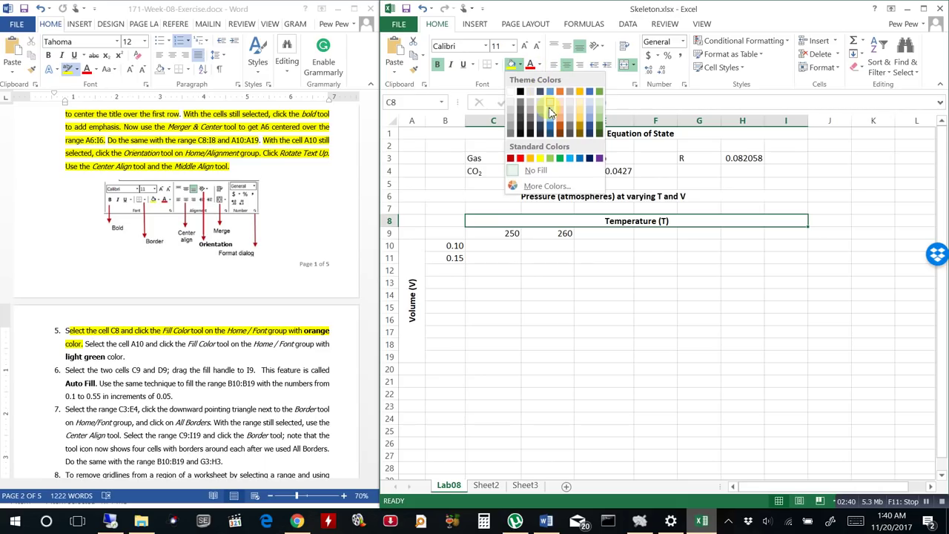
left_click(532, 158)
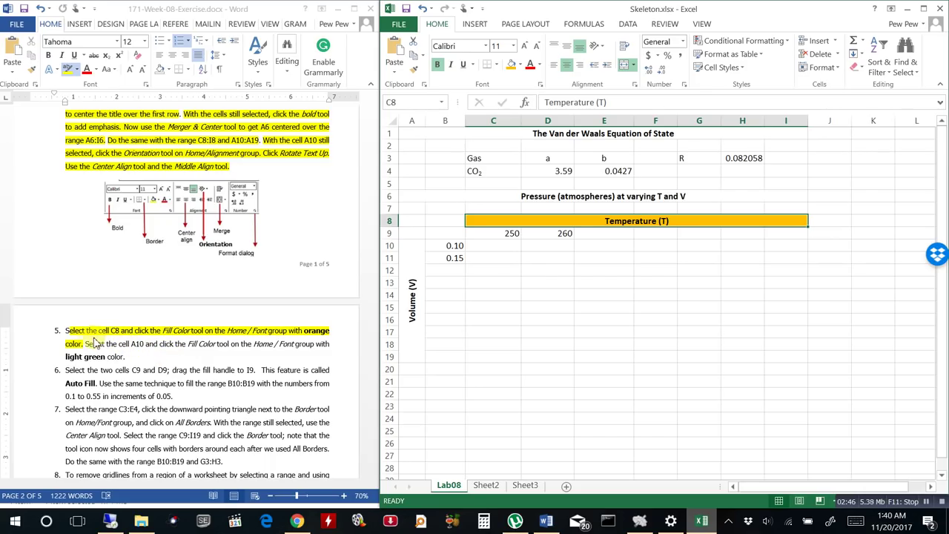
- Fill the merged Volume (V) label with light green
left_click_drag(95, 343, 124, 358)
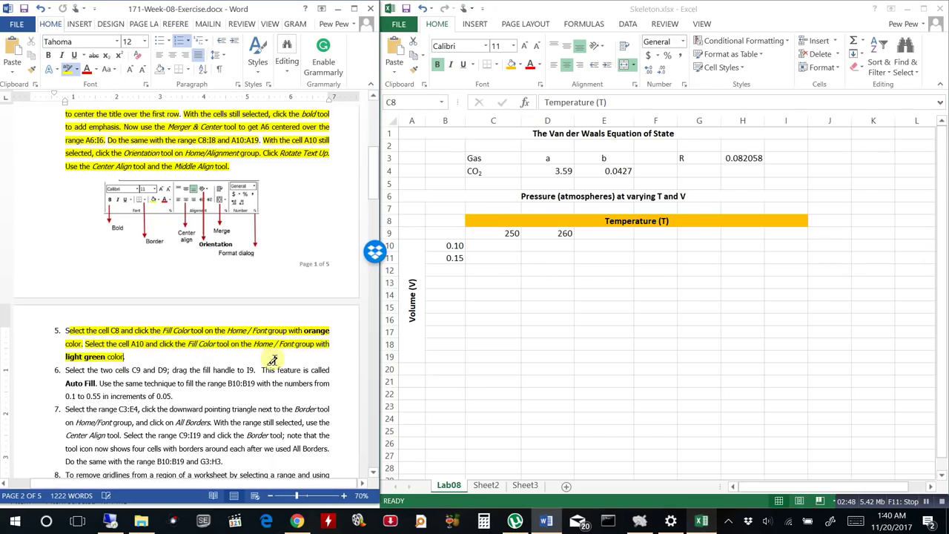
left_click(409, 265)
key("F2")
left_click(408, 262)
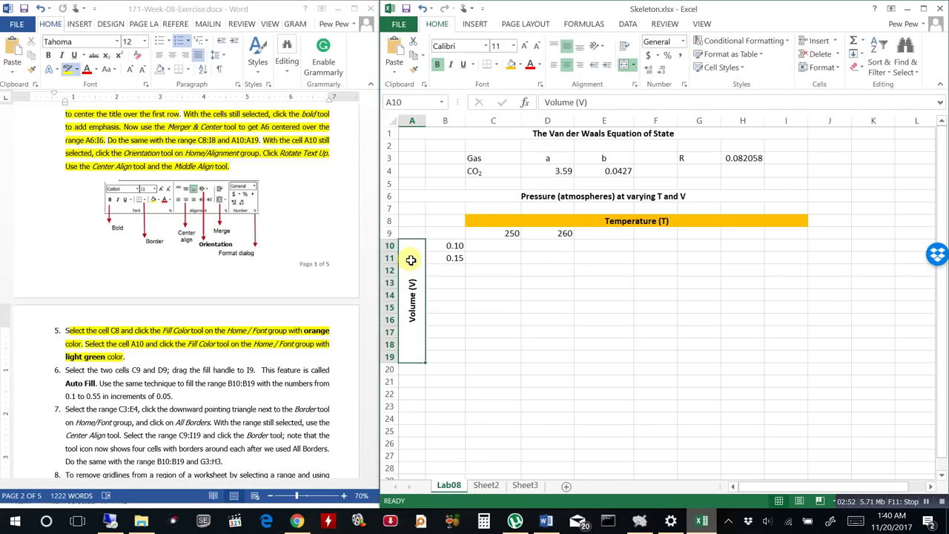
left_click(520, 65)
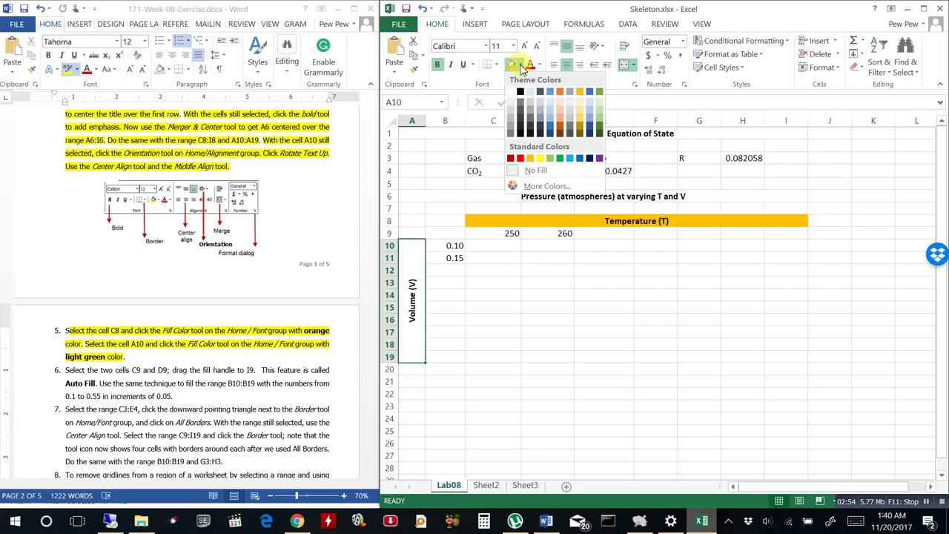
left_click(555, 160)
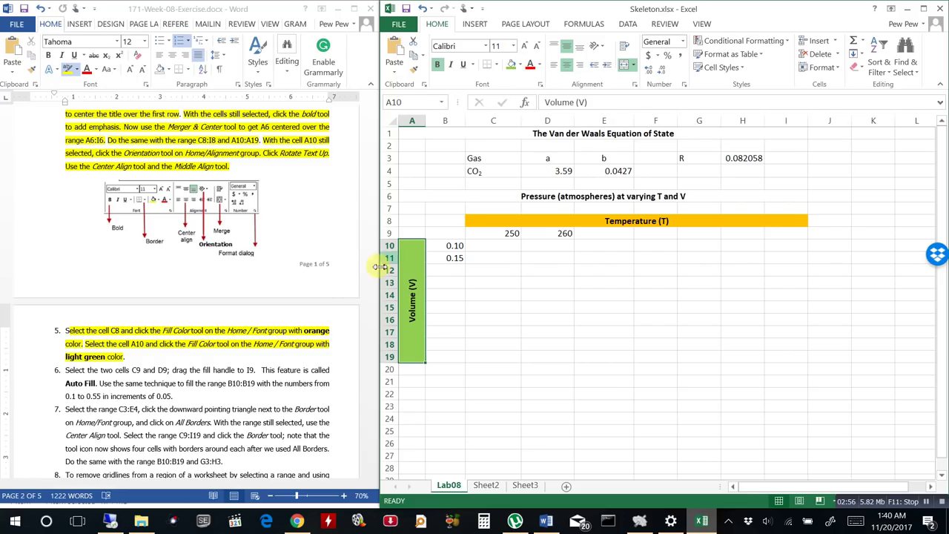
left_click(87, 373)
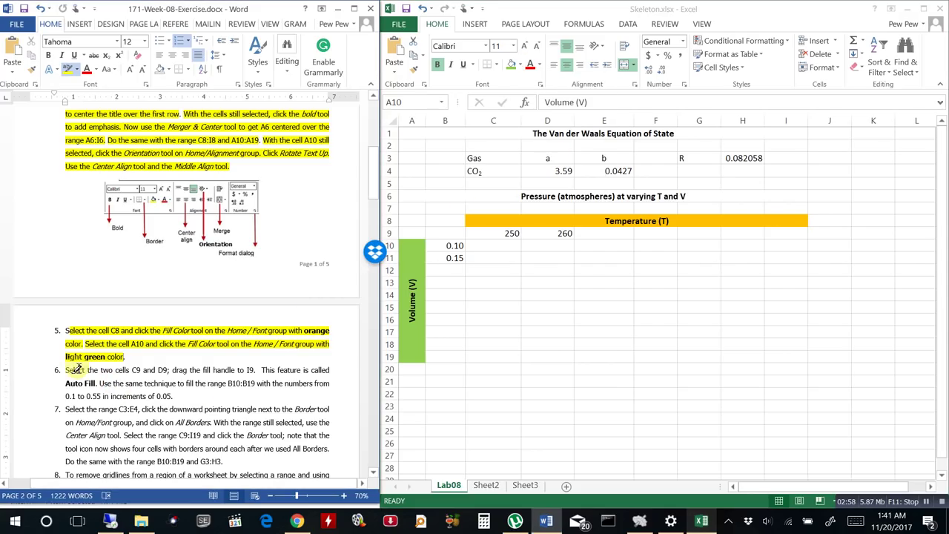
left_click_drag(79, 374, 172, 397)
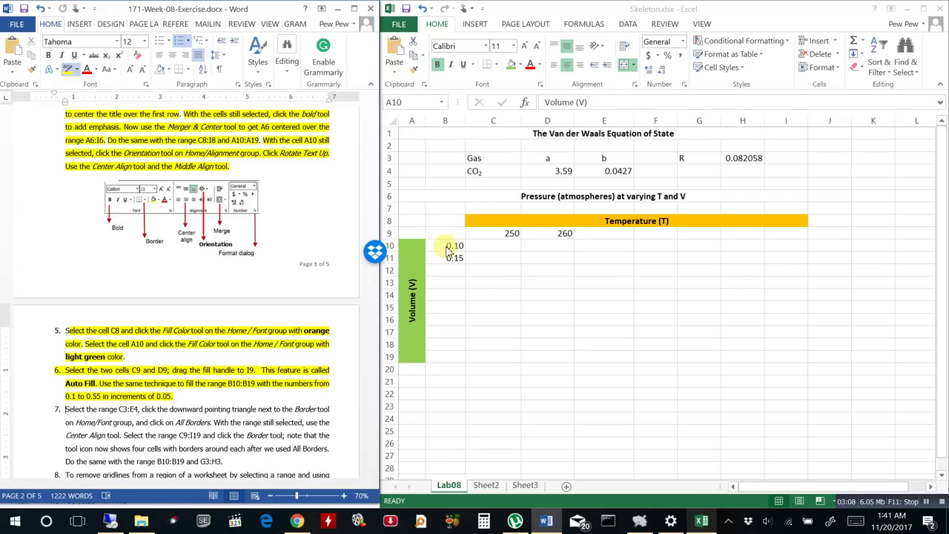
key("alt+Tab")
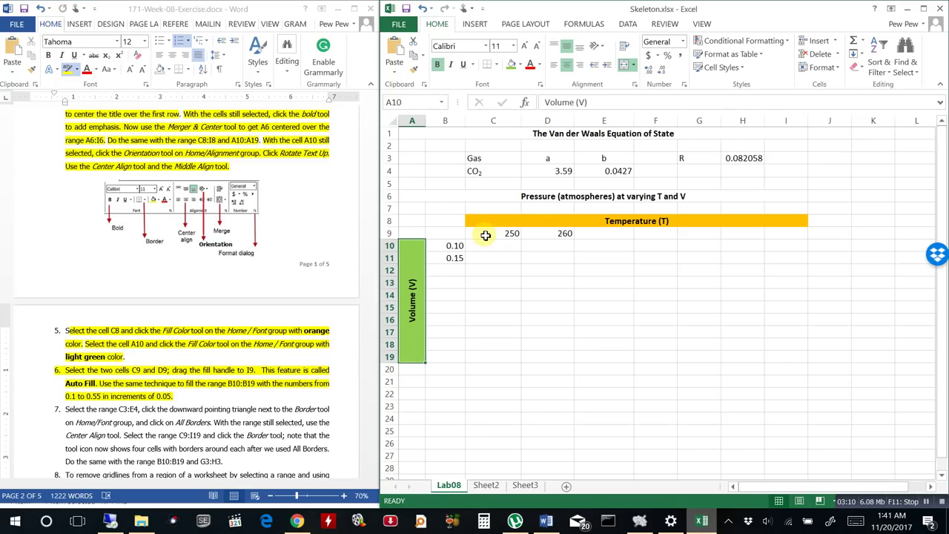
- Auto Fill the temperatures 250, 260 across C9:I9 up to 310
left_click(486, 235)
left_click_drag(537, 235, 562, 236)
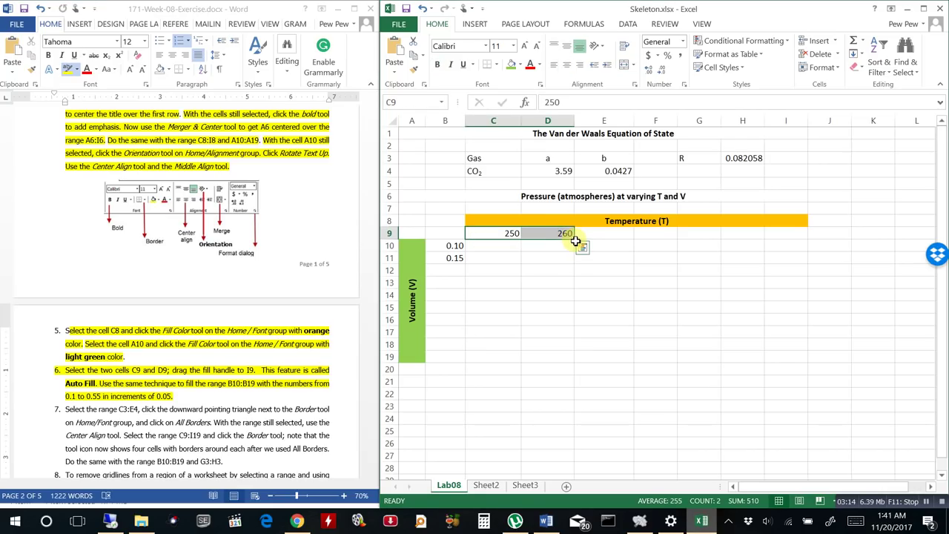
left_click_drag(574, 240, 793, 237)
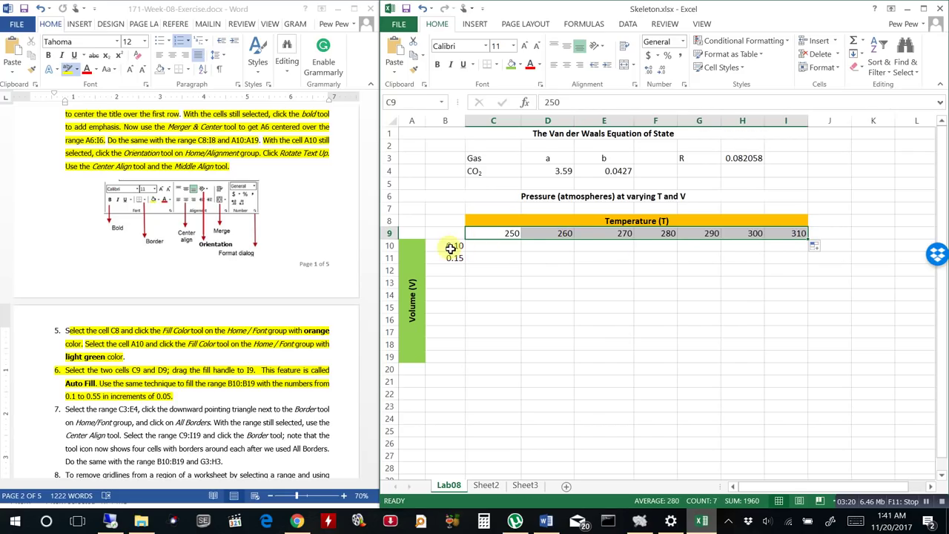
- Auto Fill the volumes 0.10, 0.15 down B10:B19 to 0.55
left_click(450, 248)
left_click_drag(450, 253, 462, 260)
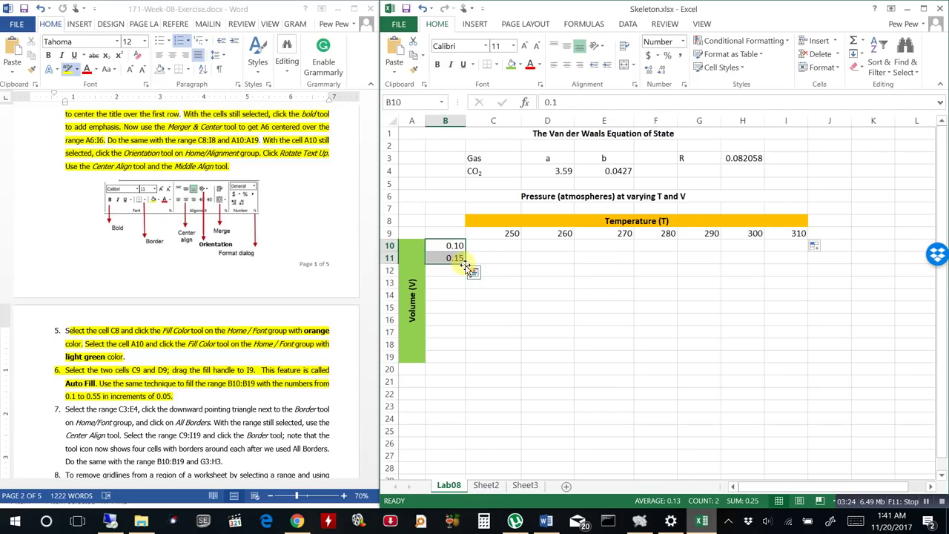
left_click_drag(466, 265, 463, 358)
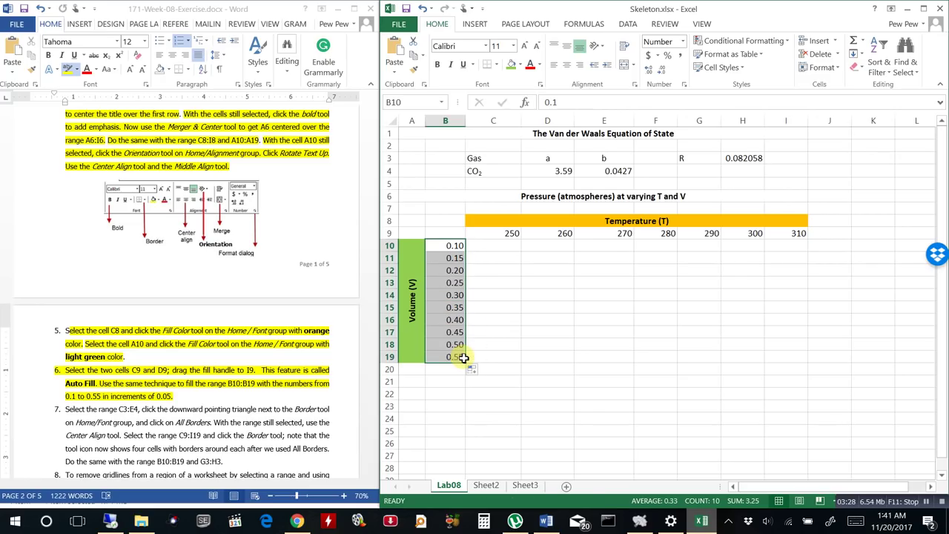
left_click(108, 412)
left_click_drag(65, 412, 236, 421)
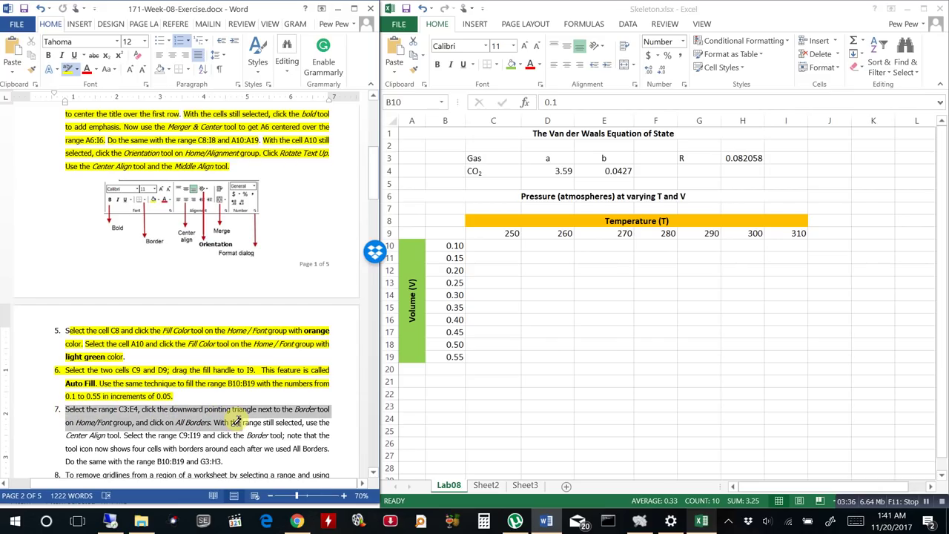
- Give the gas constants block C3:E4 all borders
left_click_drag(238, 430, 252, 461)
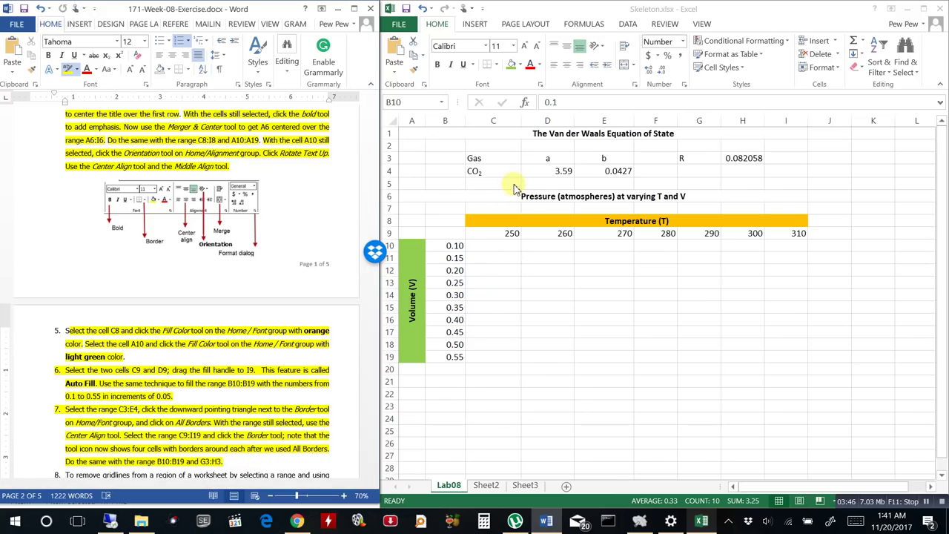
left_click(497, 158)
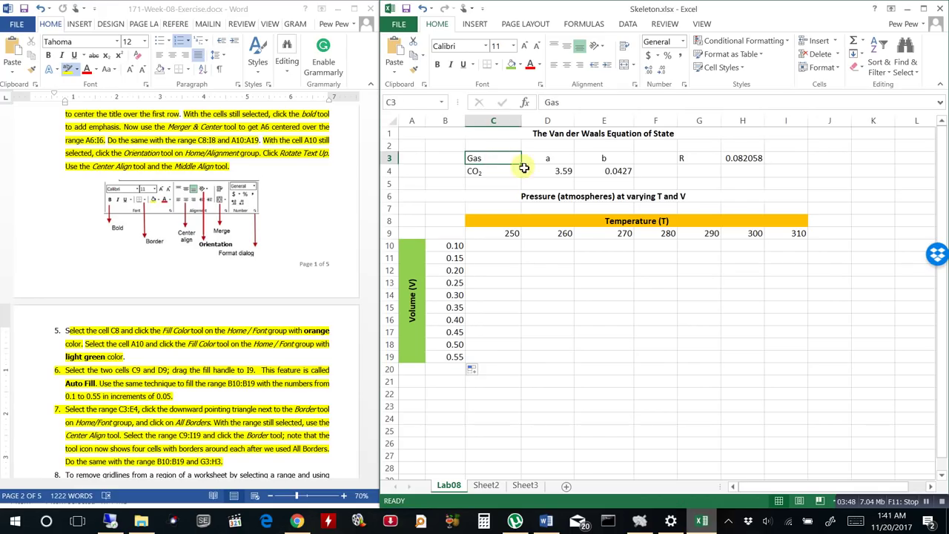
left_click_drag(621, 174, 622, 175)
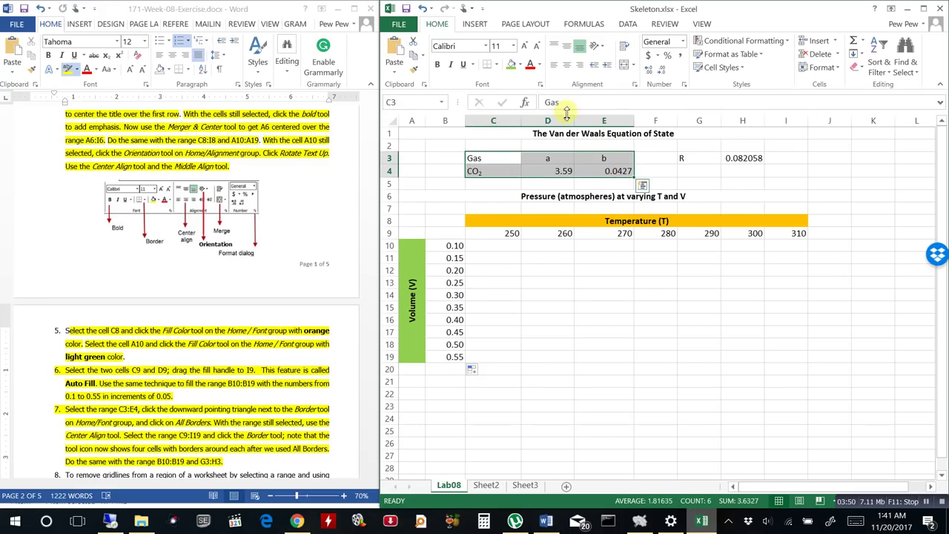
left_click(501, 65)
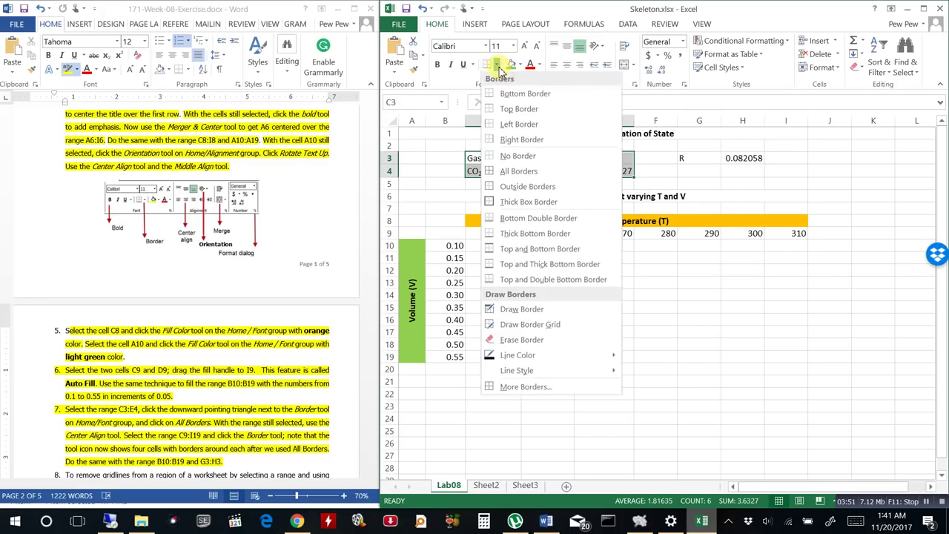
left_click(521, 173)
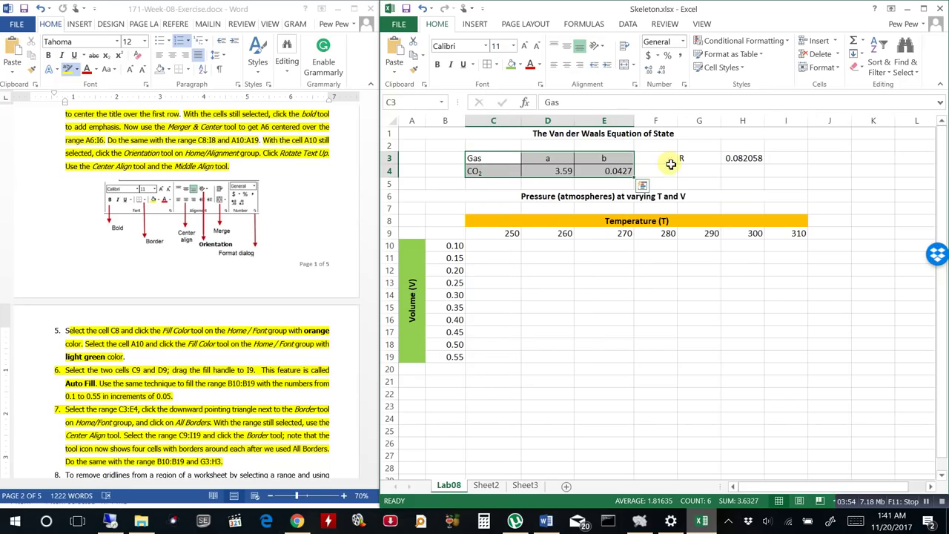
left_click_drag(686, 158, 739, 163)
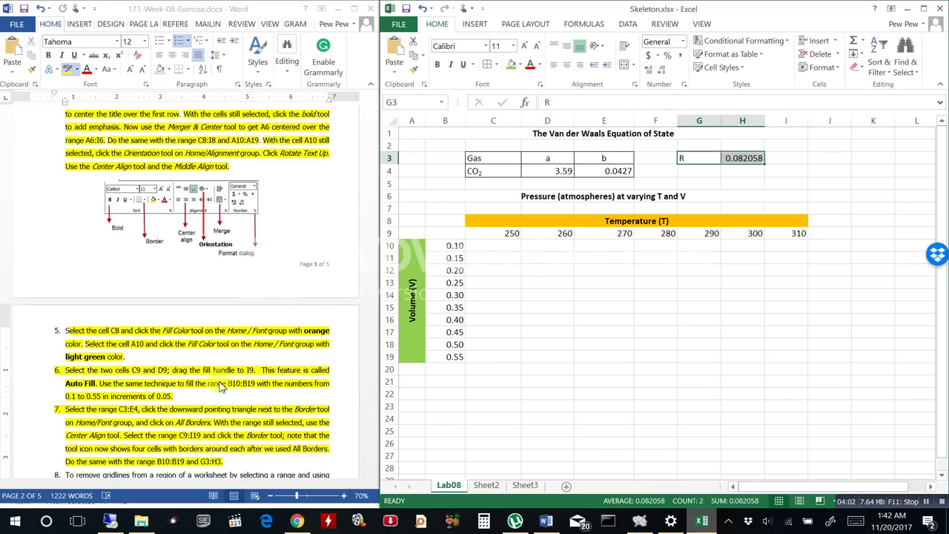
scroll(631, 297, "down", 2)
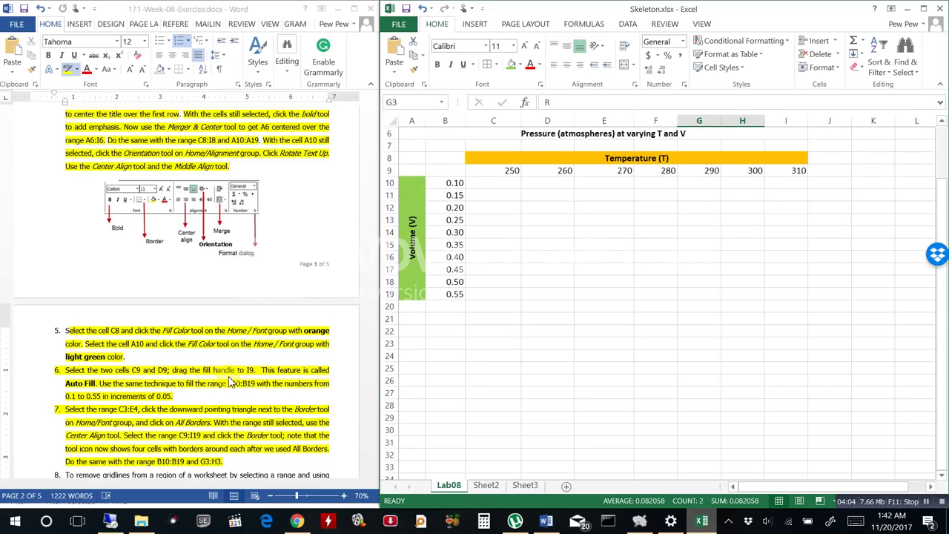
scroll(630, 296, "up", 2)
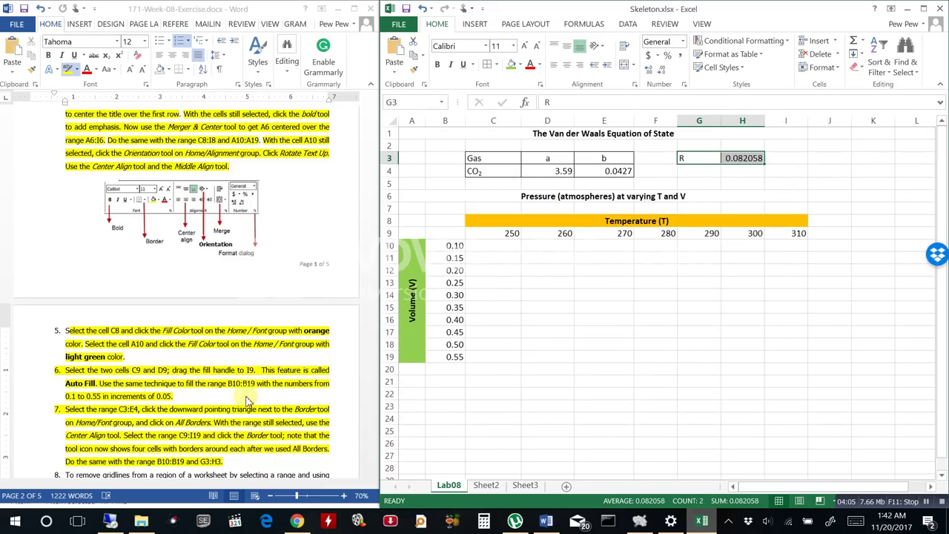
- Apply all borders to the C8:I19 grid and the A10:B19 volume block
left_click(223, 443)
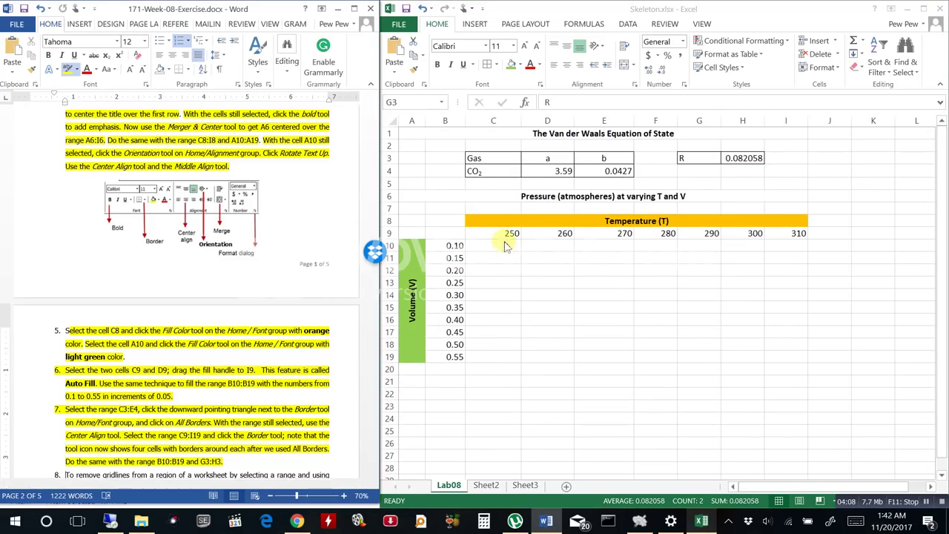
left_click_drag(504, 221, 503, 357)
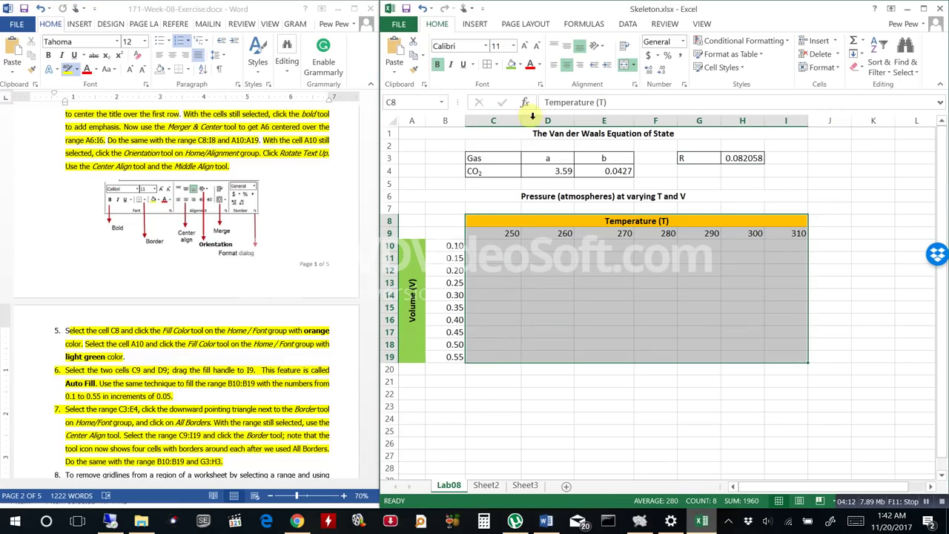
left_click(486, 65)
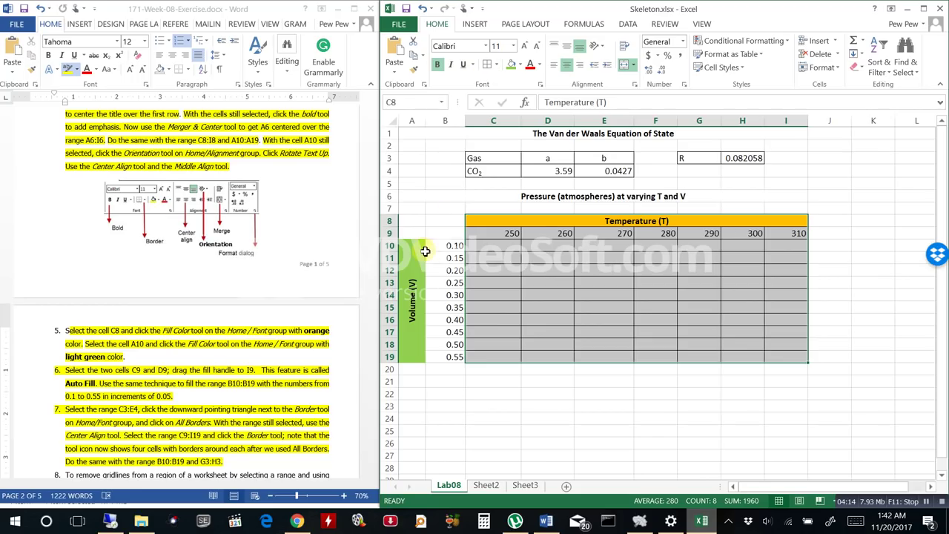
left_click(423, 250)
left_click_drag(425, 250, 451, 249)
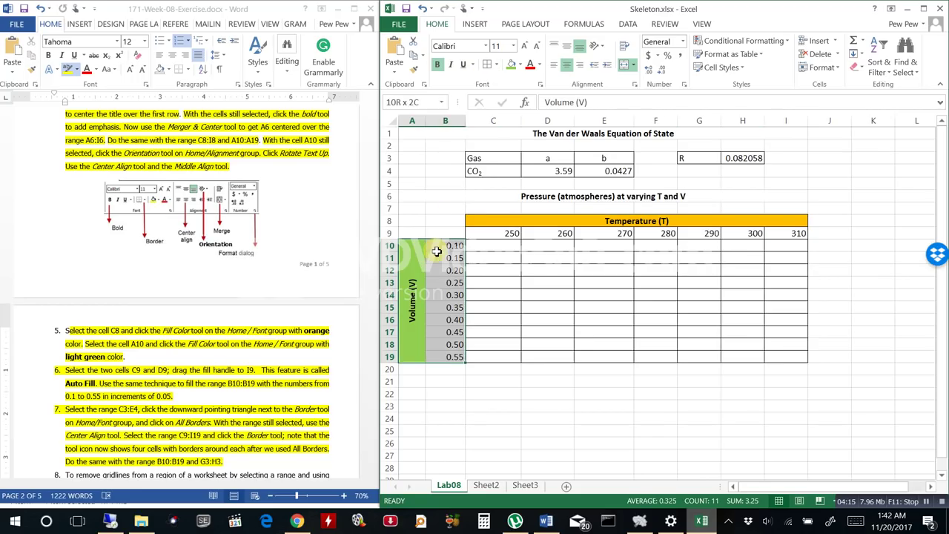
left_click(487, 66)
left_click(502, 244)
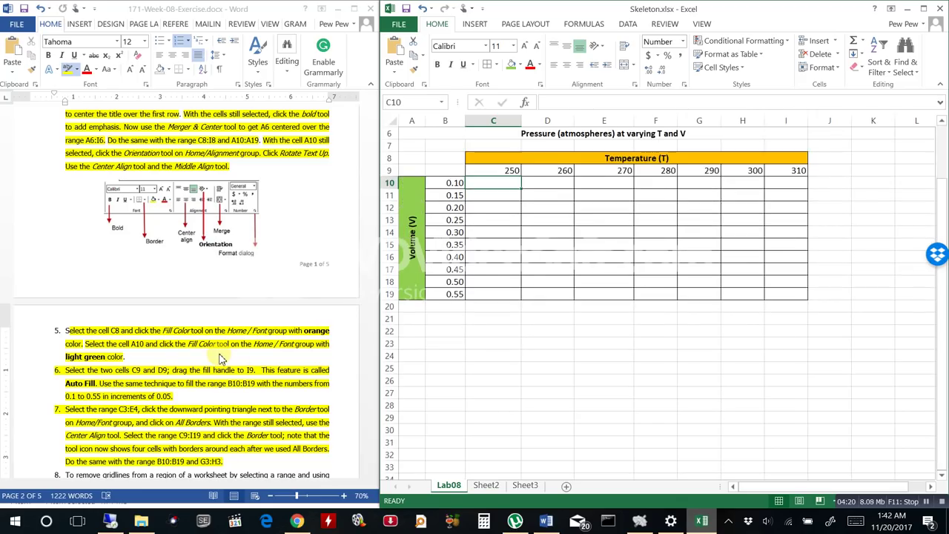
left_click(211, 392)
scroll(211, 391, "down", 3)
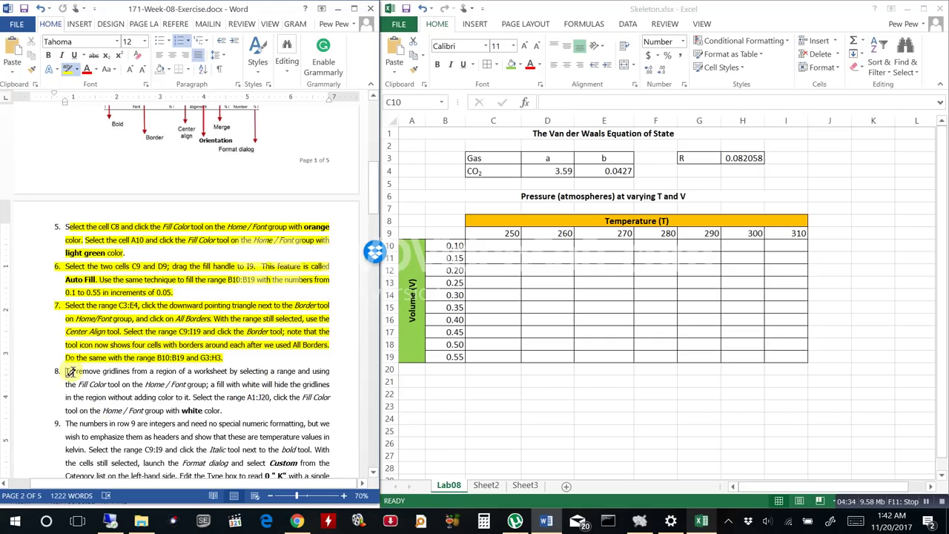
- Fill A1:J20 with white to hide the gridlines
left_click_drag(66, 373, 219, 412)
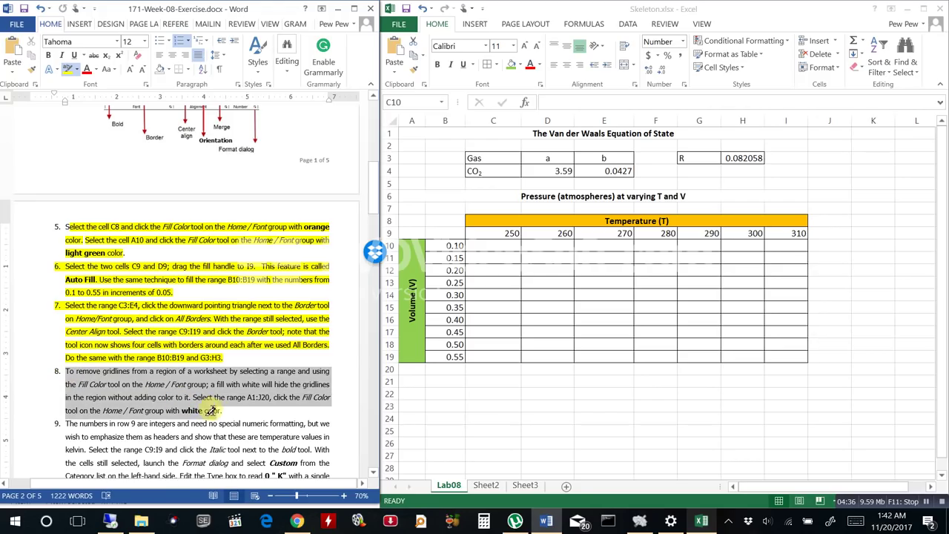
left_click_drag(224, 417, 225, 419)
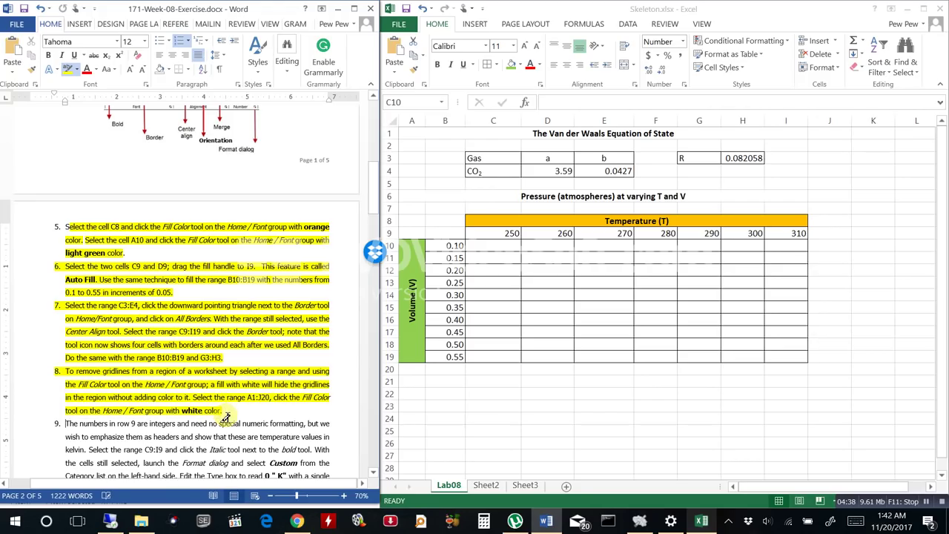
left_click(413, 126)
left_click_drag(413, 131, 703, 330)
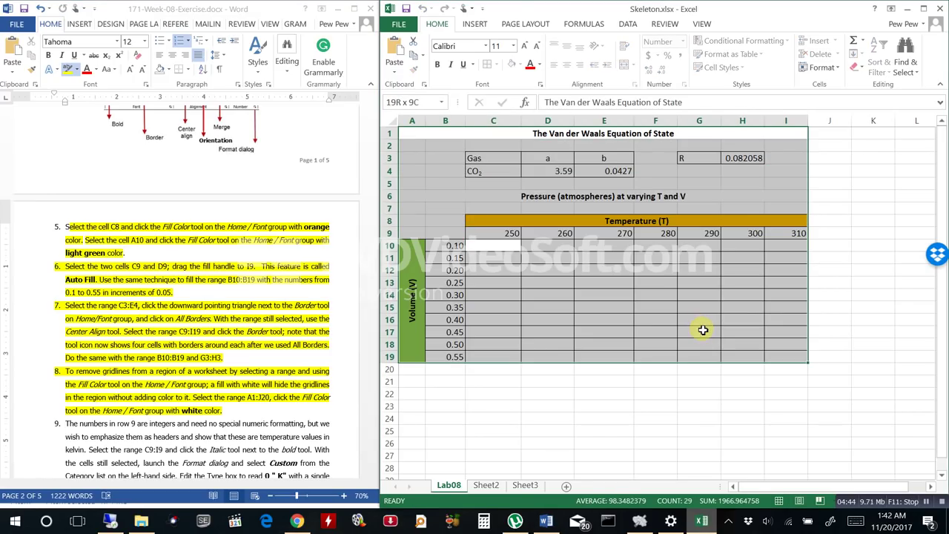
left_click_drag(703, 330, 824, 373)
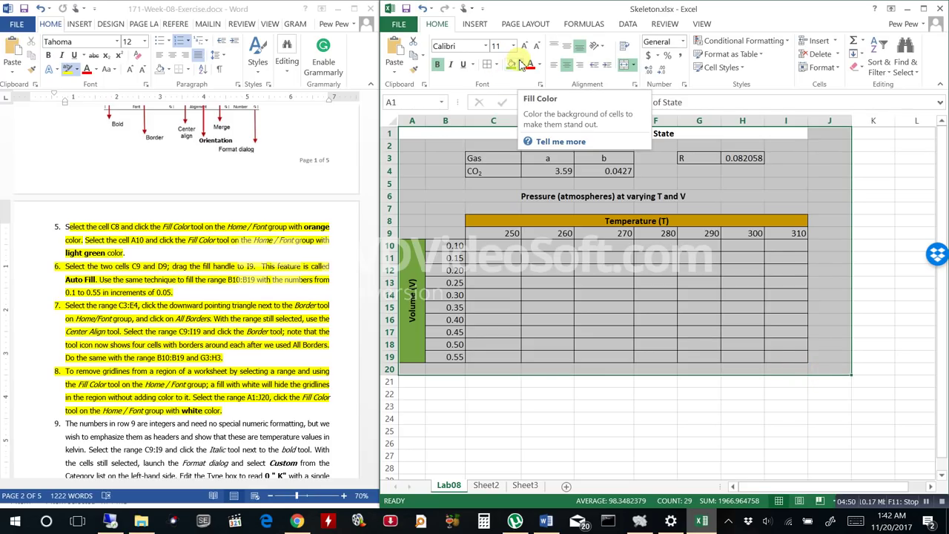
left_click(521, 65)
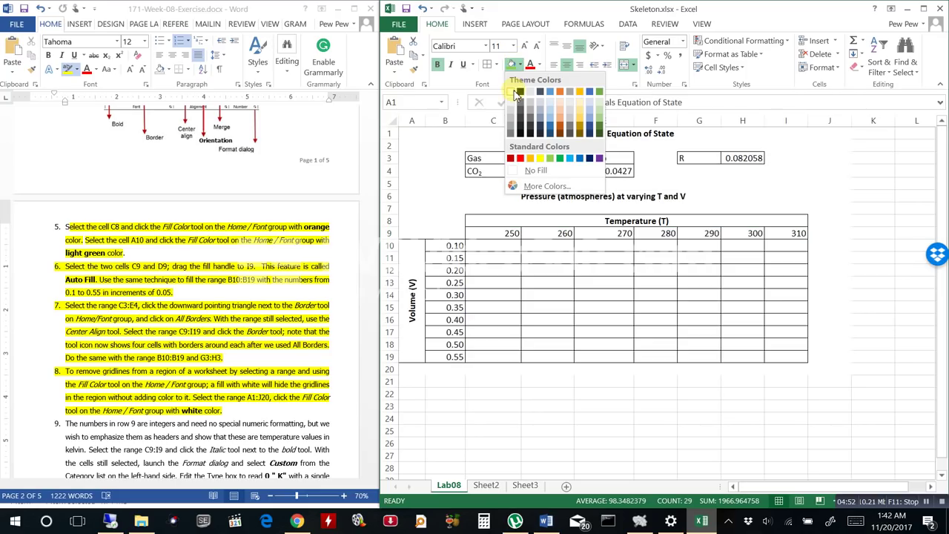
left_click(516, 92)
- Restore the orange Temperature (T) fill and light green Volume (V) fill
left_click(539, 231)
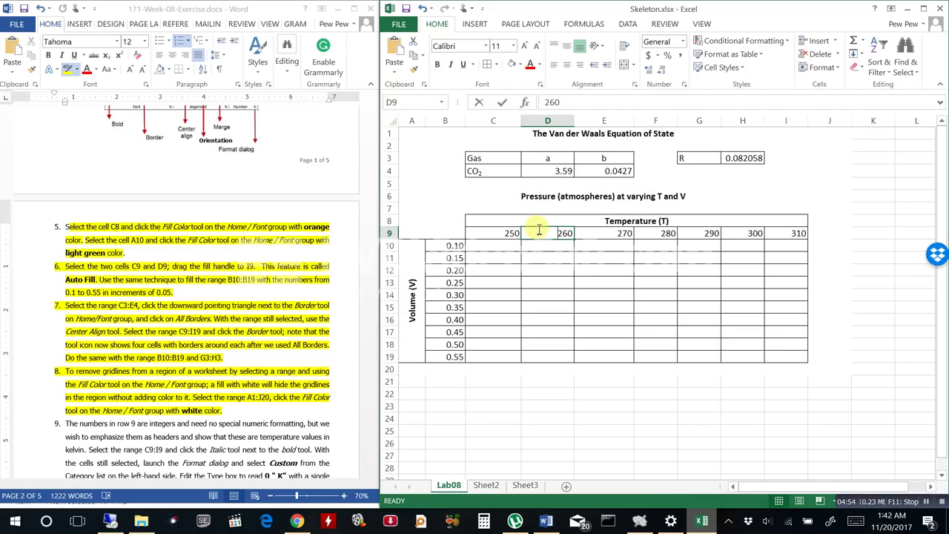
left_click(539, 222)
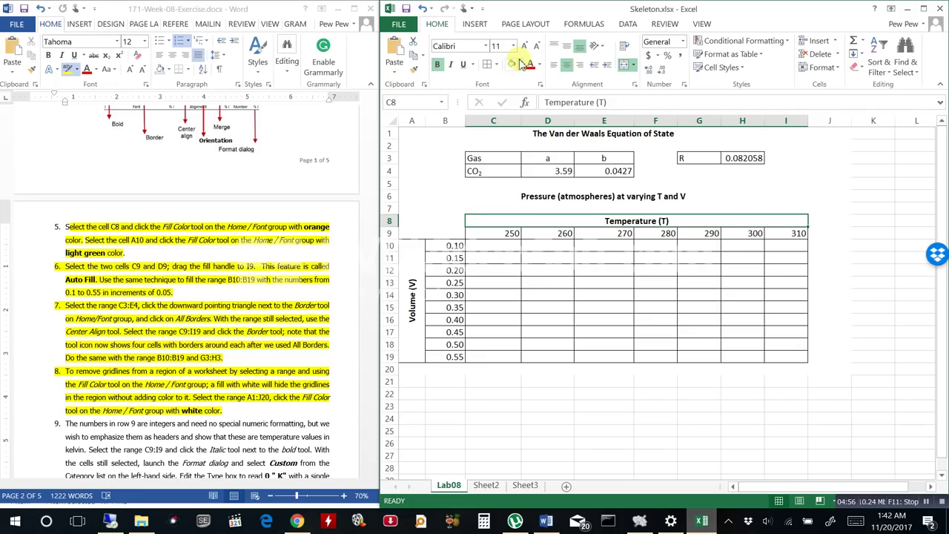
left_click(521, 65)
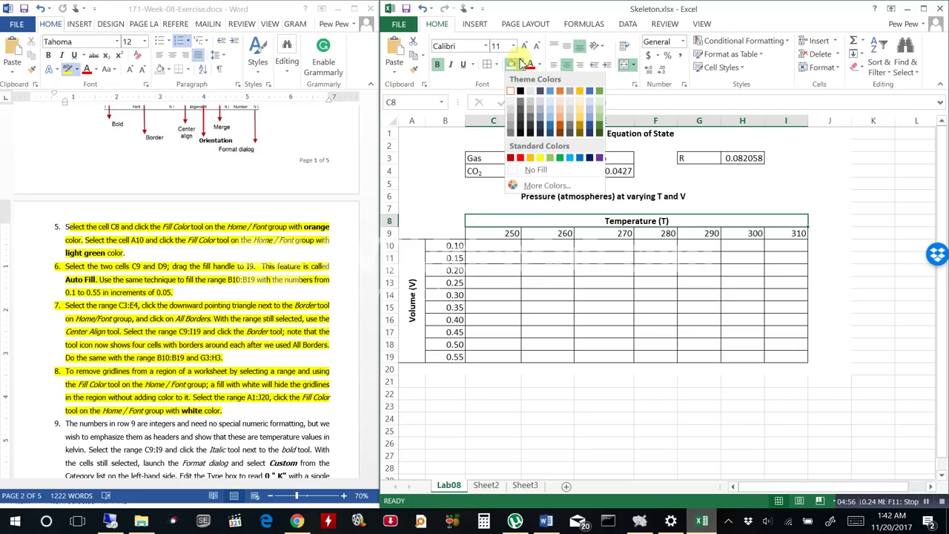
left_click(530, 160)
left_click(419, 261)
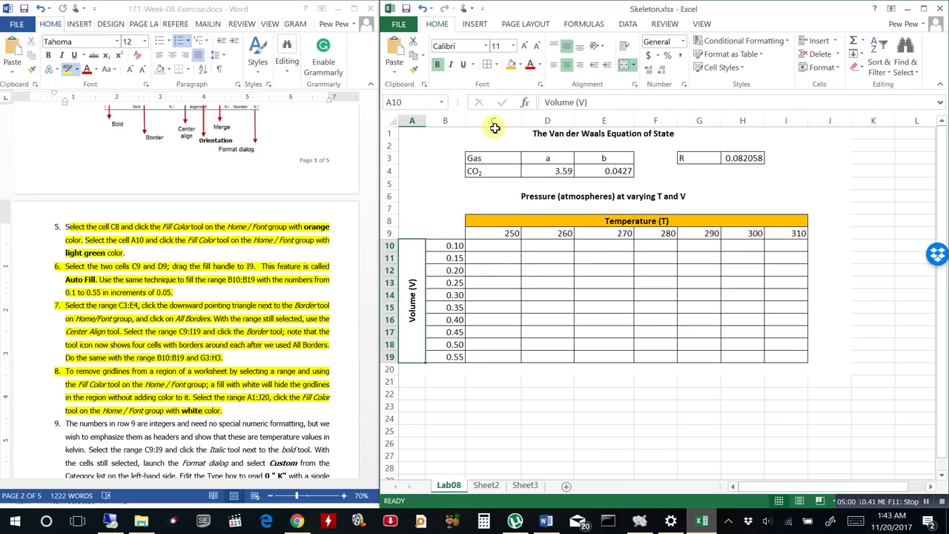
left_click(521, 65)
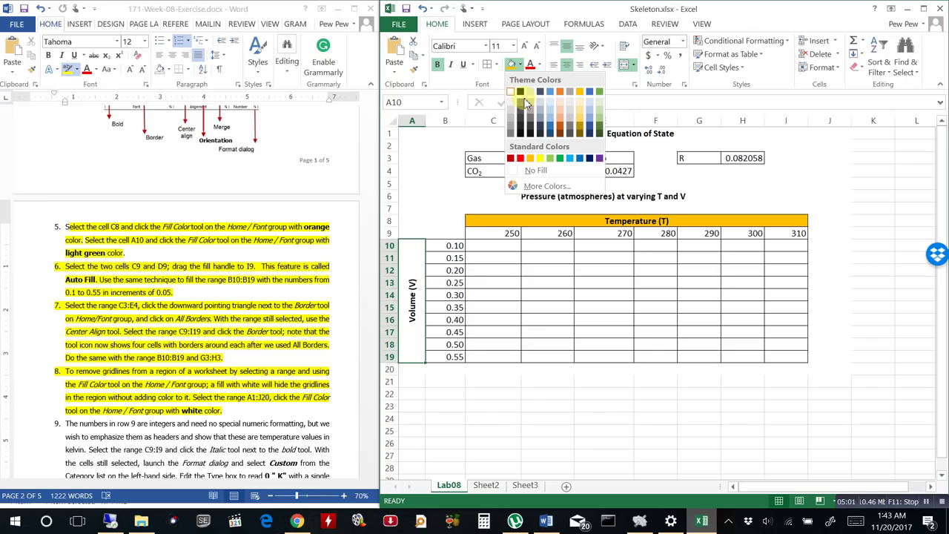
left_click(551, 162)
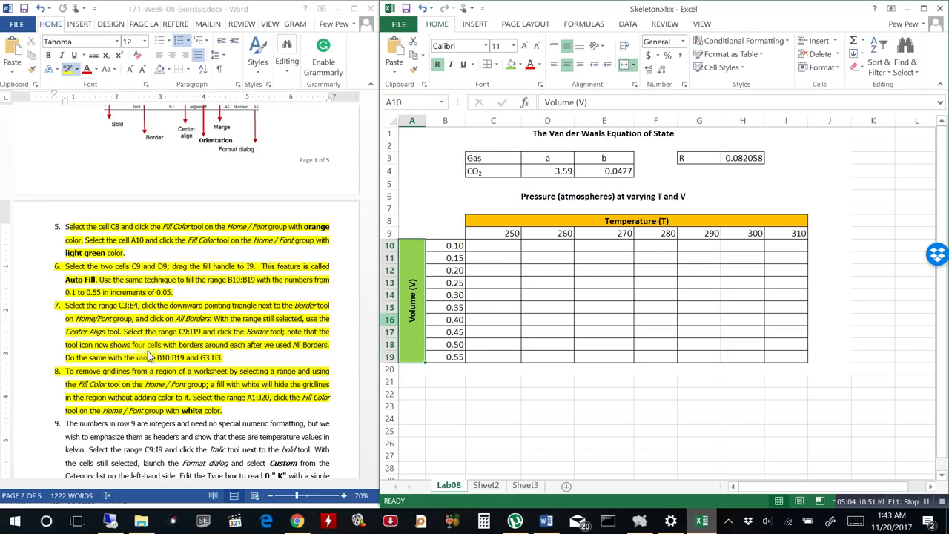
left_click(152, 419)
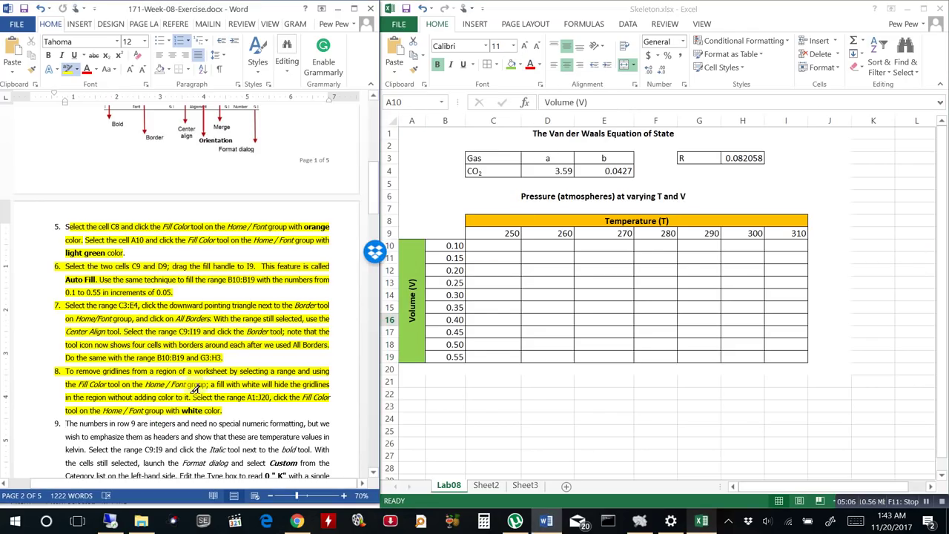
- Highlight instruction 9 in yellow as done
scroll(195, 387, "down", 1)
scroll(195, 386, "down", 1)
scroll(196, 391, "down", 1)
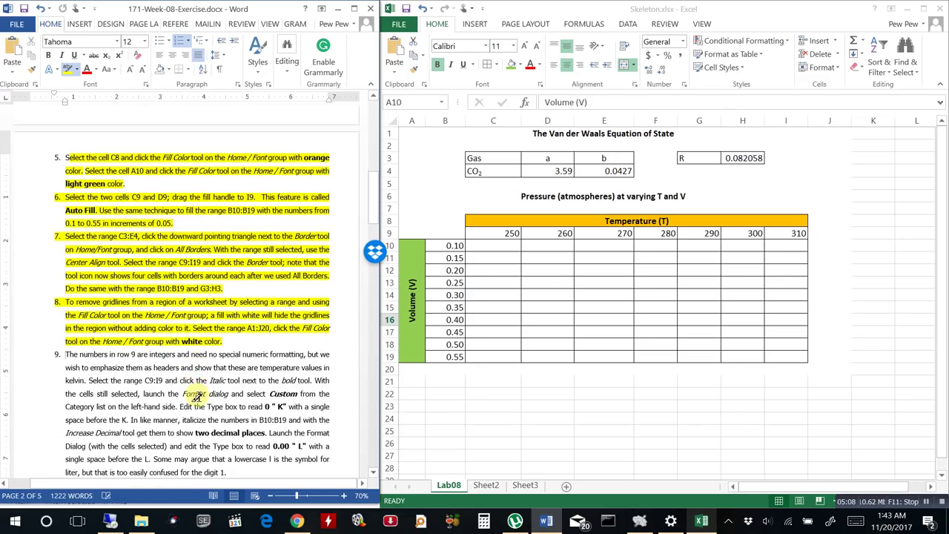
scroll(197, 396, "down", 1)
scroll(197, 398, "down", 1)
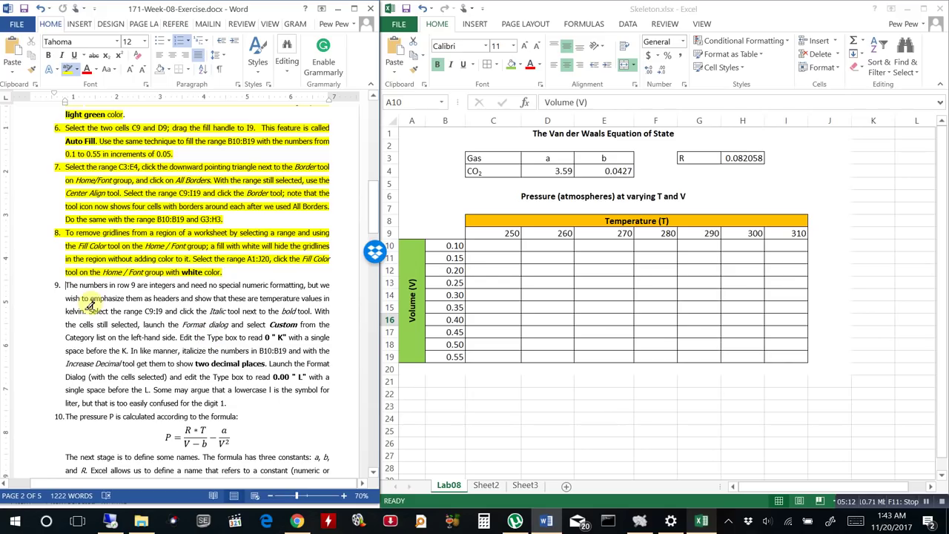
left_click_drag(66, 284, 216, 403)
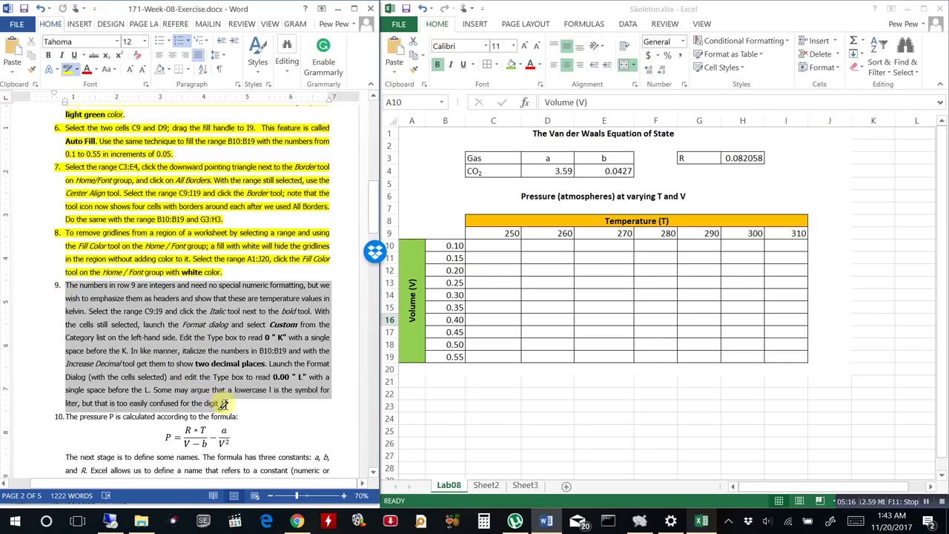
left_click_drag(232, 406, 233, 407)
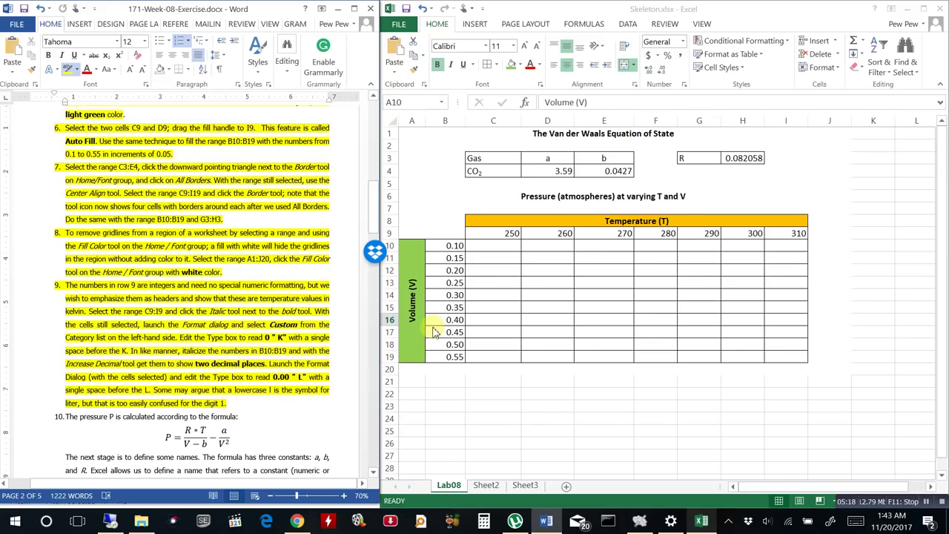
- Give the C9:I9 temperatures the custom format 0 °K and make them italic
left_click(489, 245)
left_click_drag(491, 234, 779, 235)
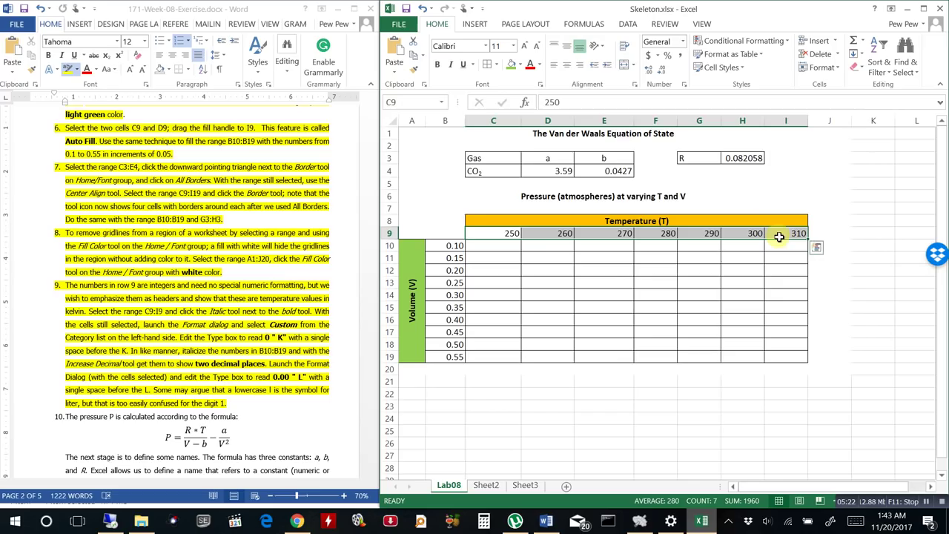
left_click(685, 85)
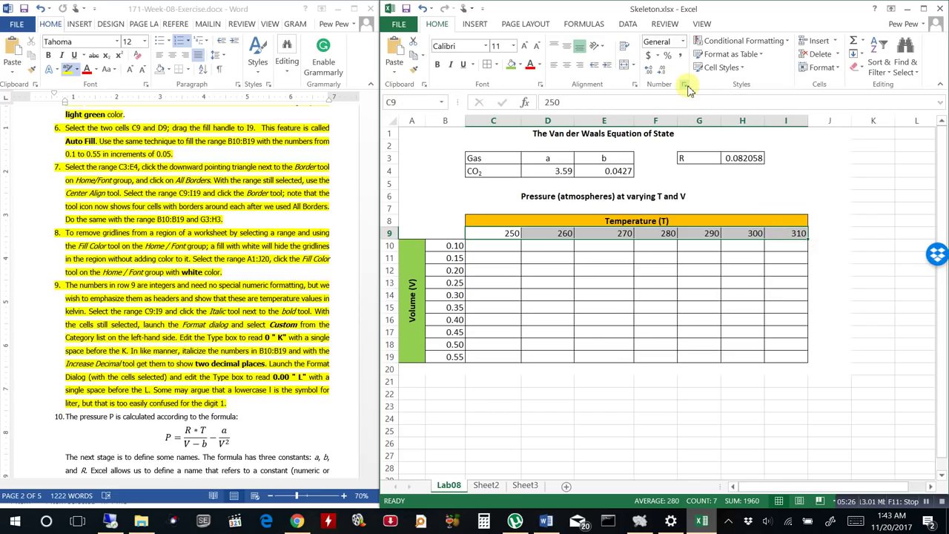
left_click(650, 343)
left_click(744, 306)
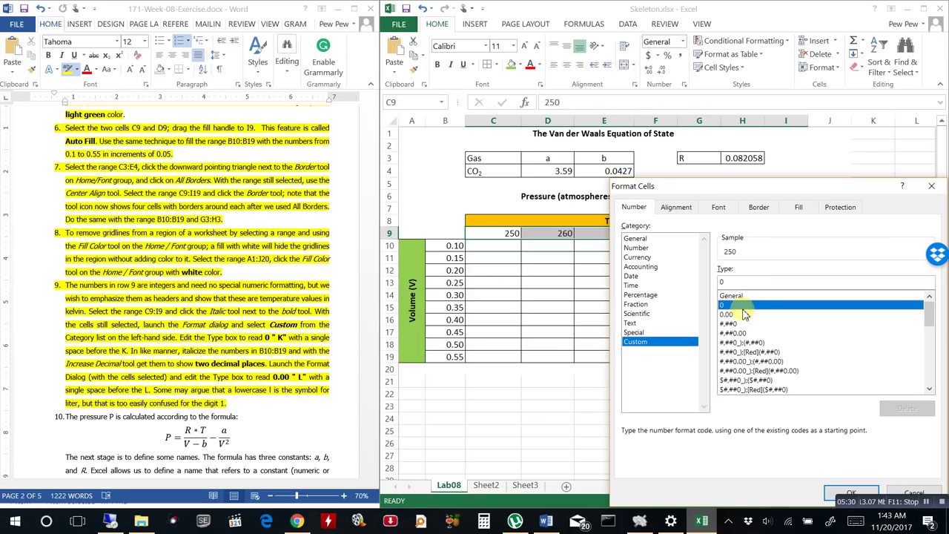
left_click(738, 284)
type("\" K\"")
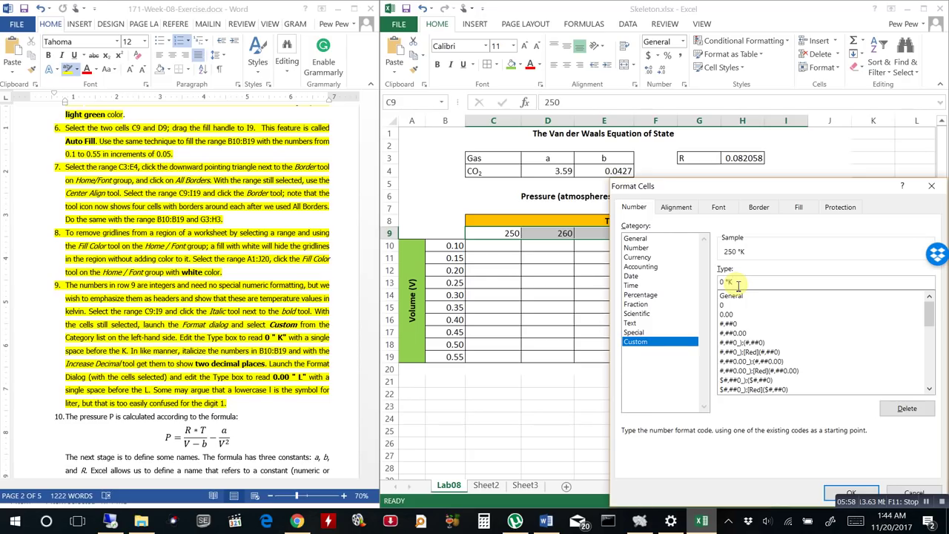
key("Return")
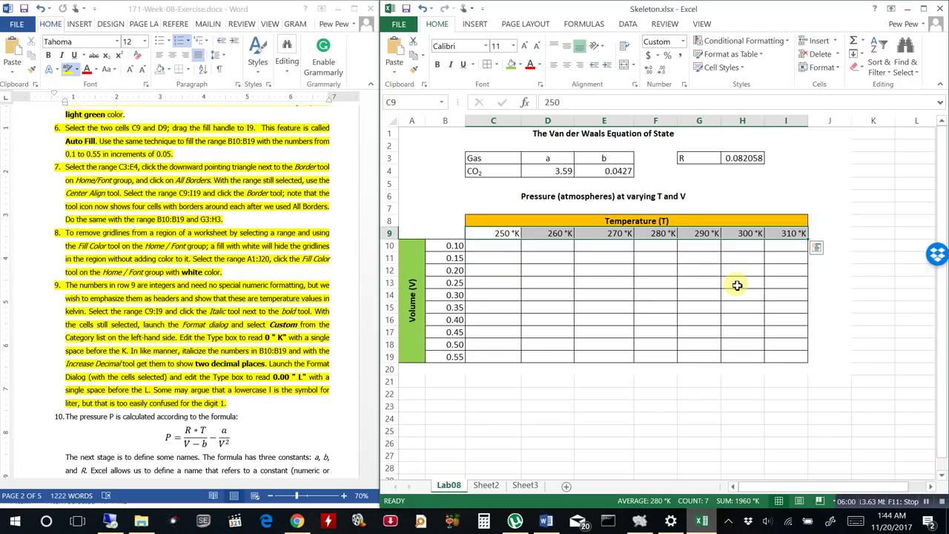
left_click(450, 64)
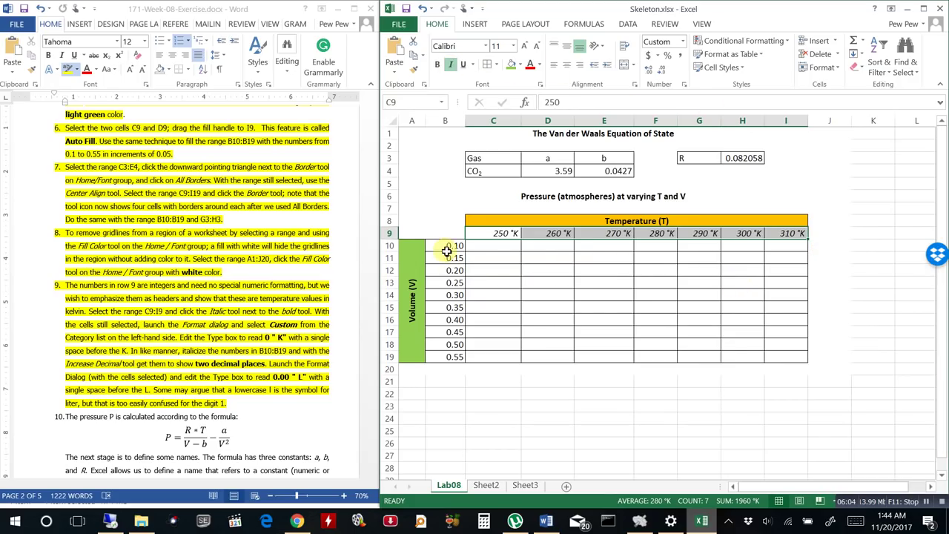
left_click_drag(447, 252, 447, 350)
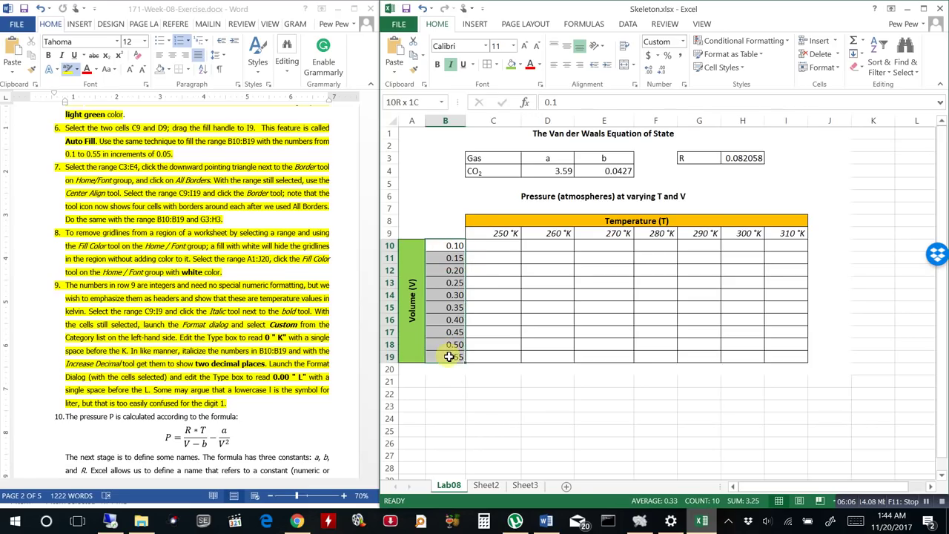
- Give the volumes in B10:B19 the custom format 0.00 " L" and italic font
left_click(683, 84)
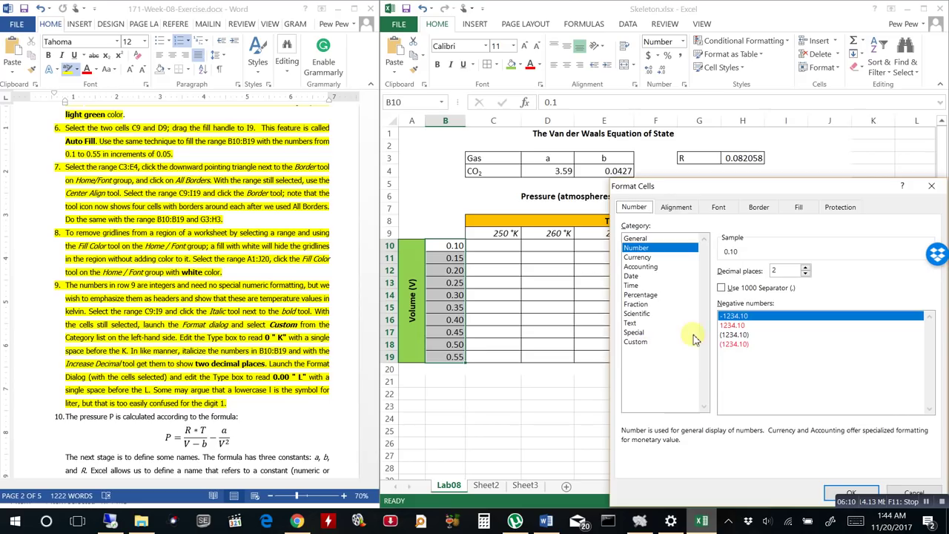
left_click(662, 342)
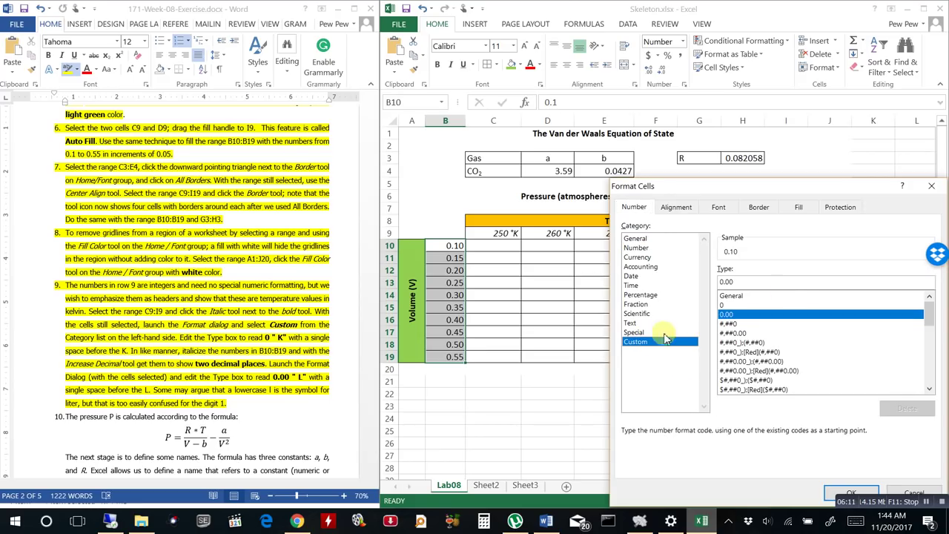
left_click(774, 282)
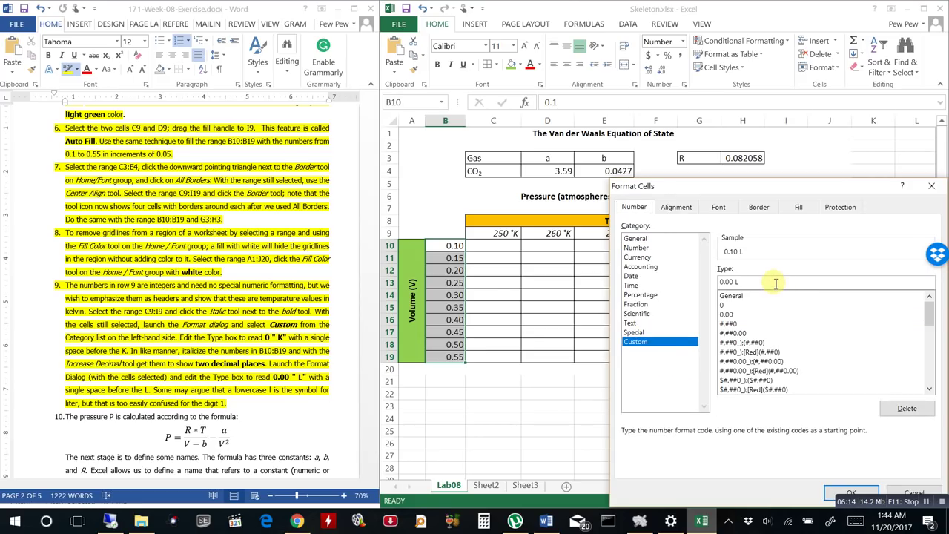
left_click(727, 206)
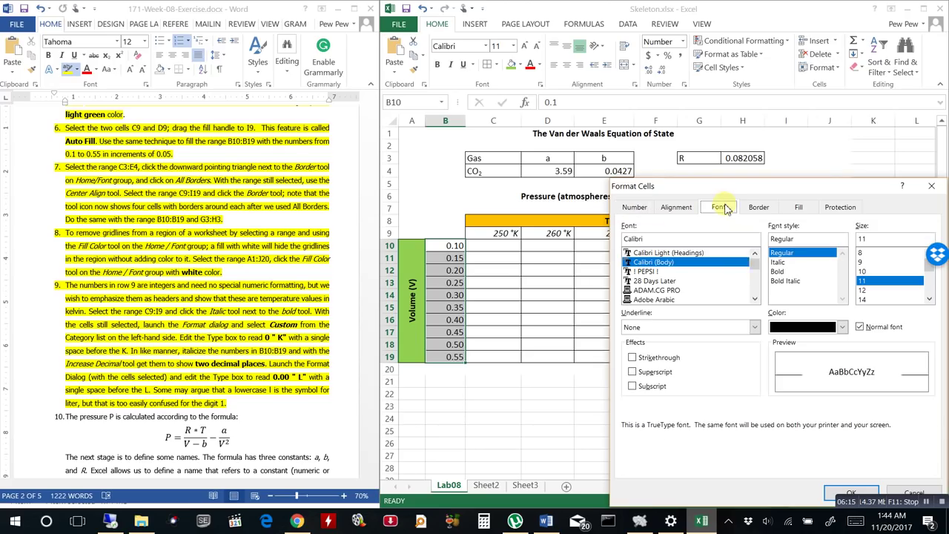
left_click(777, 262)
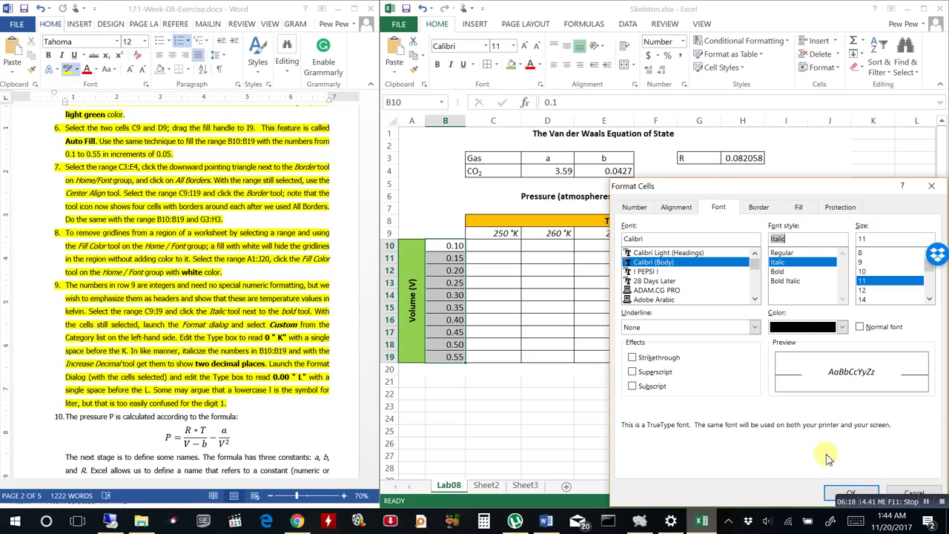
left_click(845, 494)
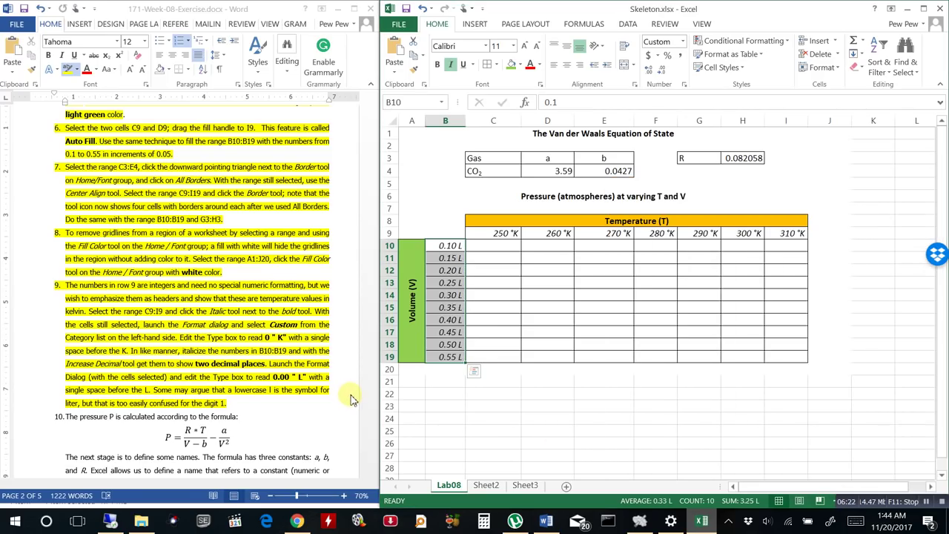
left_click(179, 382)
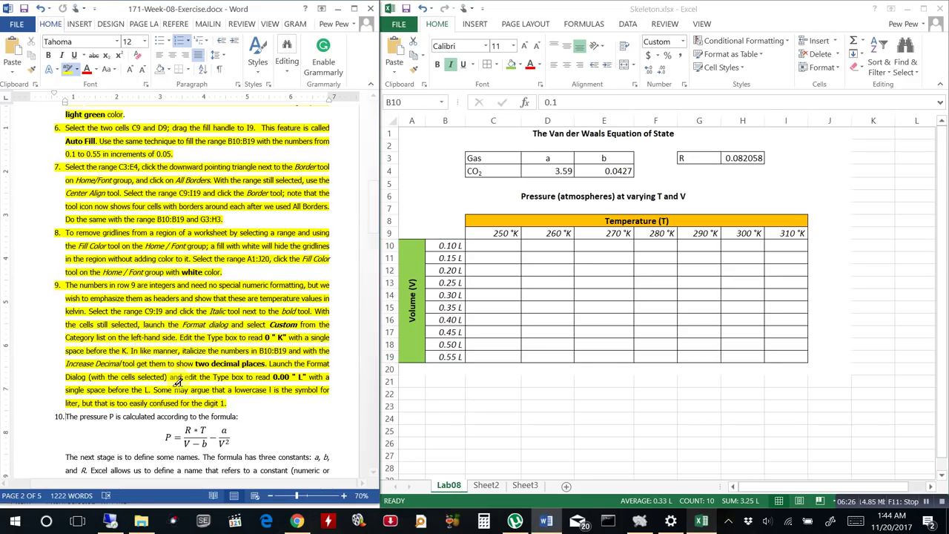
- Highlight step 10 and the 'Select the range D3:E4' line yellow in the instructions
scroll(178, 380, "down", 2)
scroll(179, 383, "down", 1)
scroll(148, 341, "down", 1)
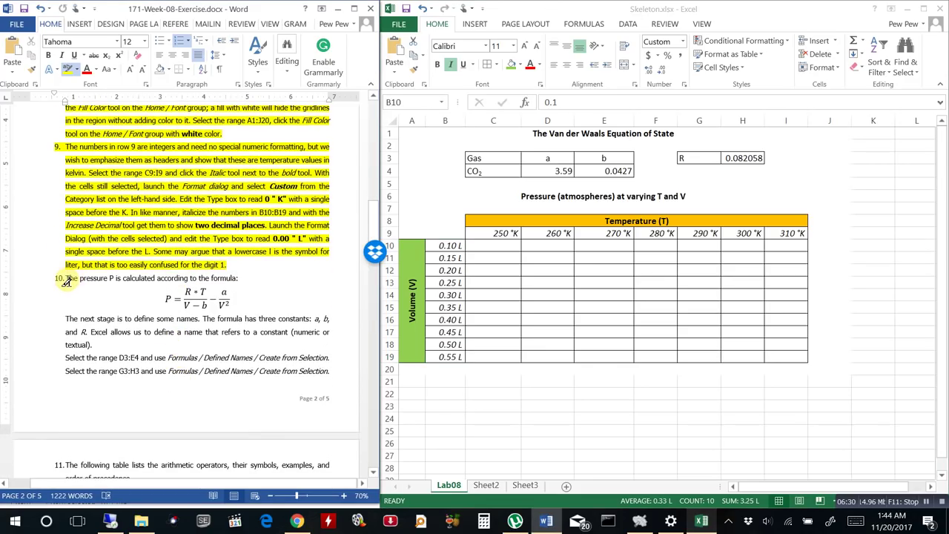
left_click_drag(67, 280, 140, 335)
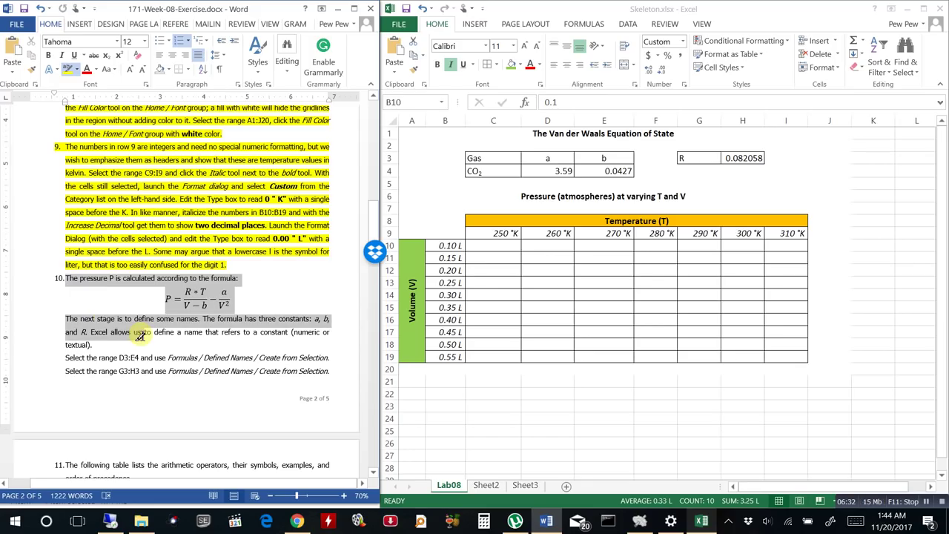
left_click_drag(139, 336, 92, 347)
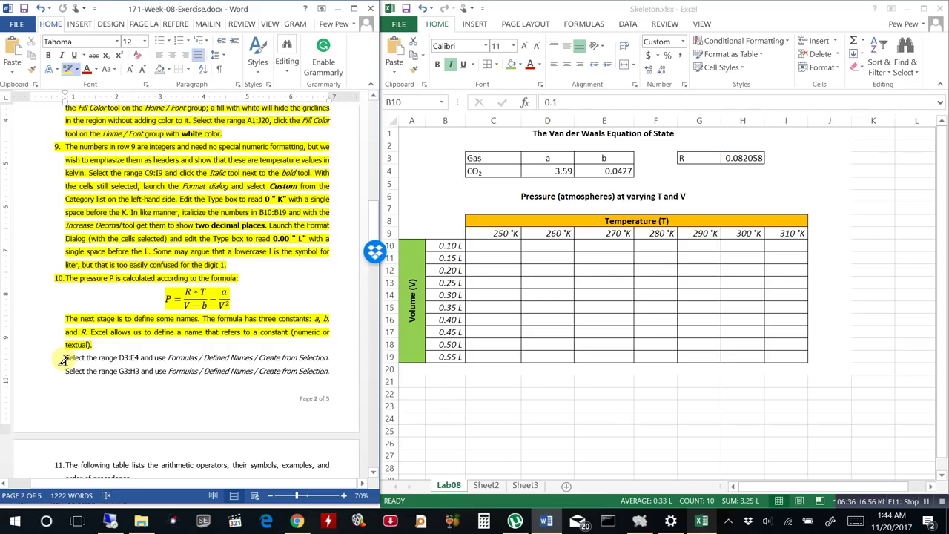
mouse_move(66, 358)
left_mouse_down()
mouse_move(311, 360)
mouse_move(319, 369)
left_mouse_up()
left_click_drag(325, 358, 328, 358)
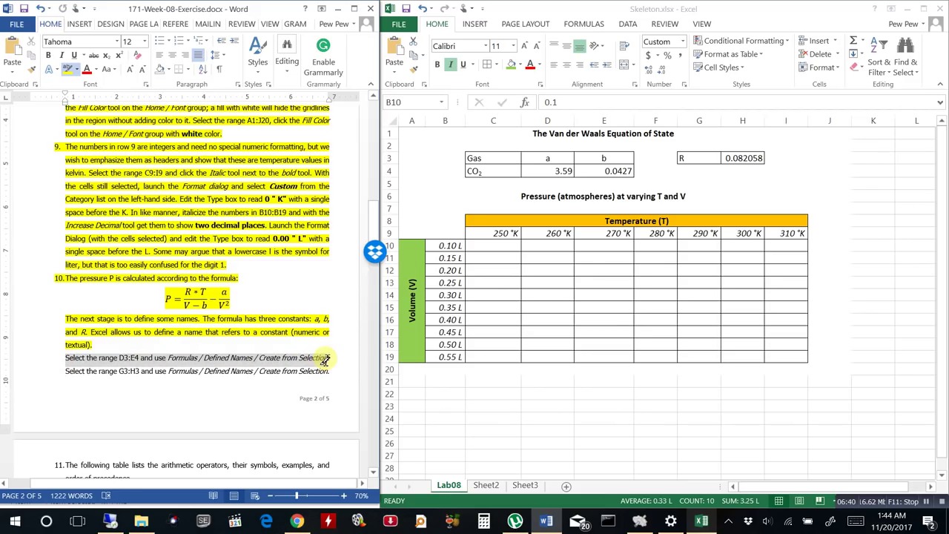
- Create names a and b from the top-row labels of D3:E4
left_click(536, 157)
left_click_drag(541, 156, 600, 166)
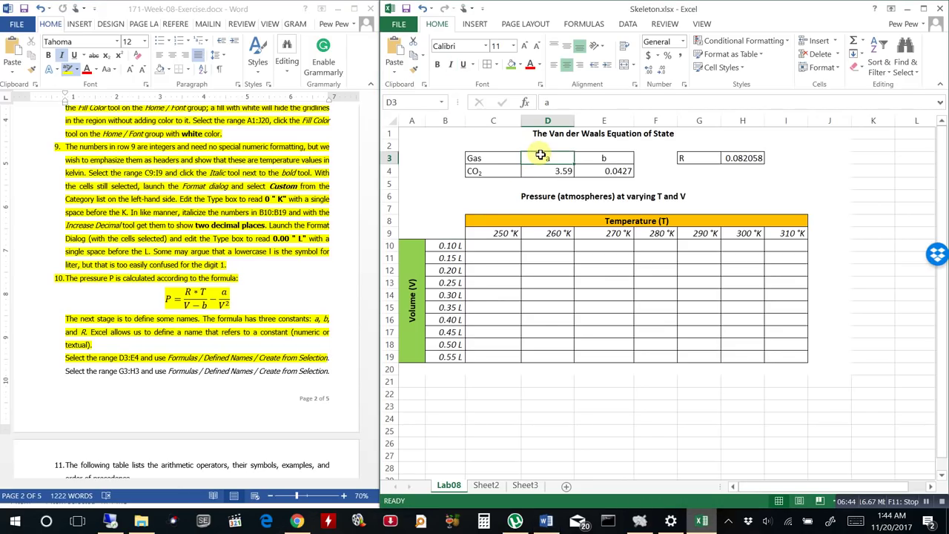
left_click(583, 25)
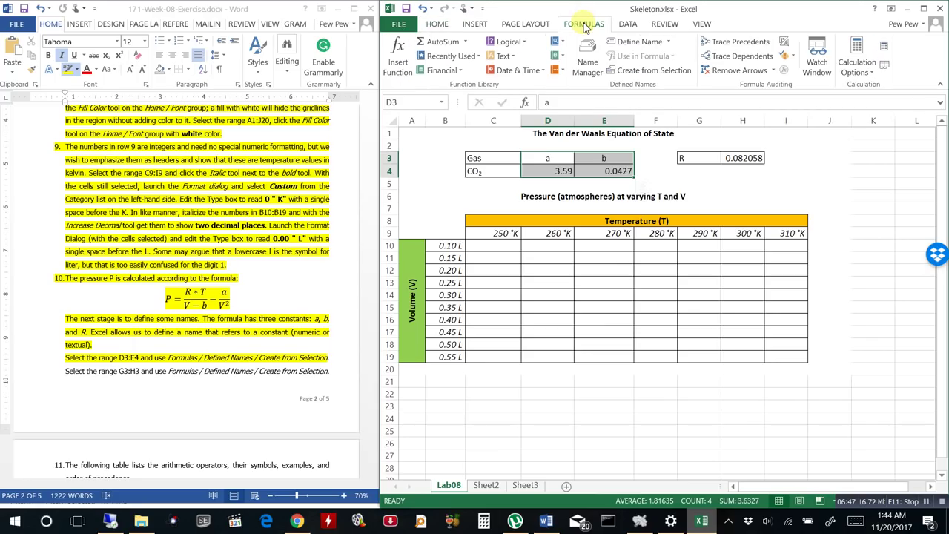
left_click(646, 70)
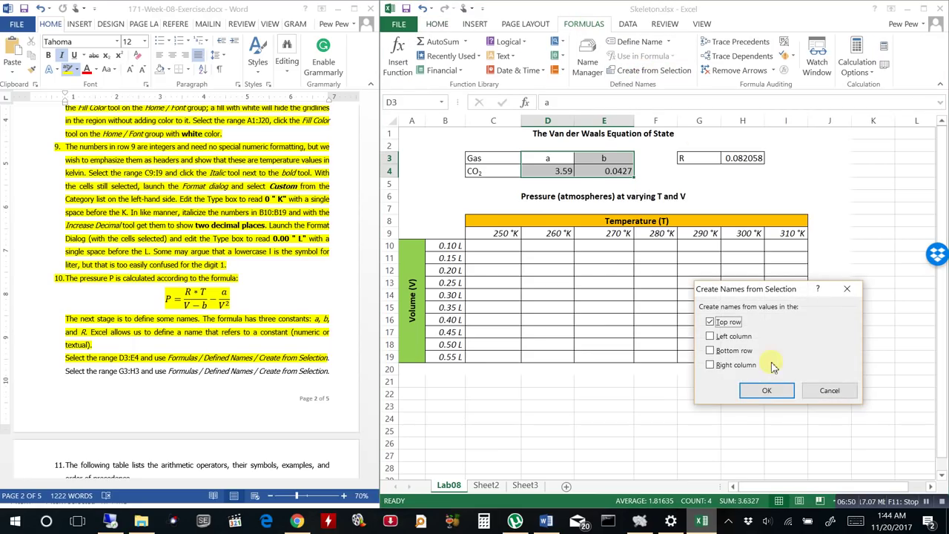
left_click(767, 391)
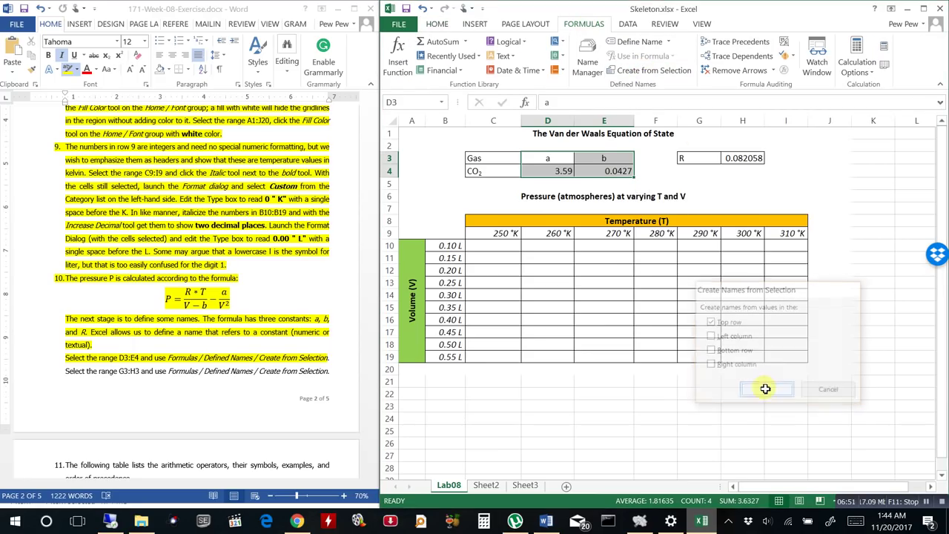
- Name the gas constant in H3 from its left-column label in G3
left_click(705, 163)
left_click_drag(705, 162, 739, 158)
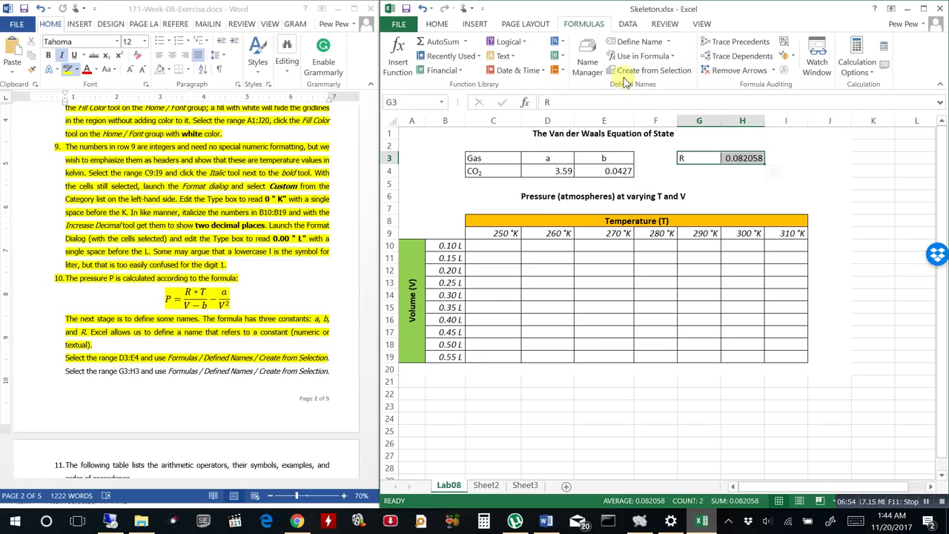
left_click(648, 70)
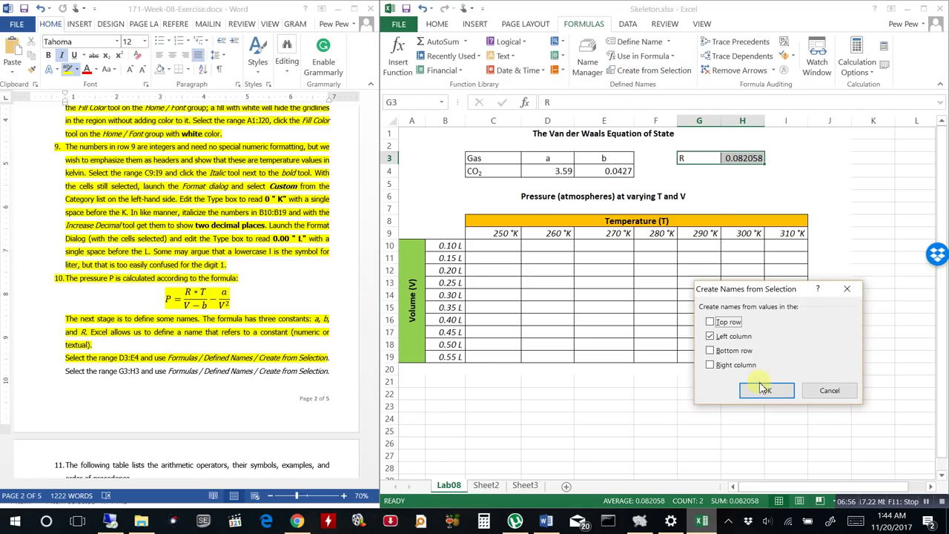
left_click(764, 391)
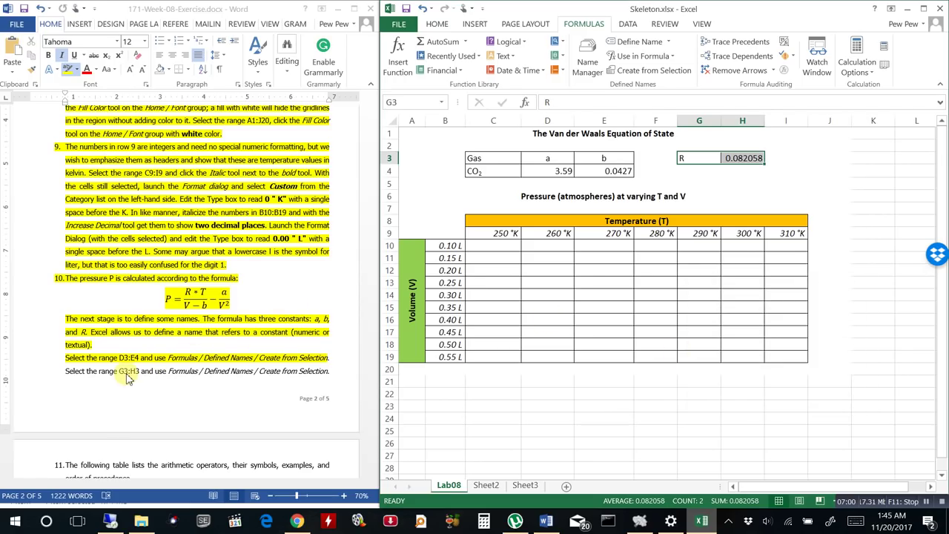
- Mark the G3:H3 naming instruction line as done in the Word document
left_click(93, 378)
left_click_drag(65, 373, 329, 373)
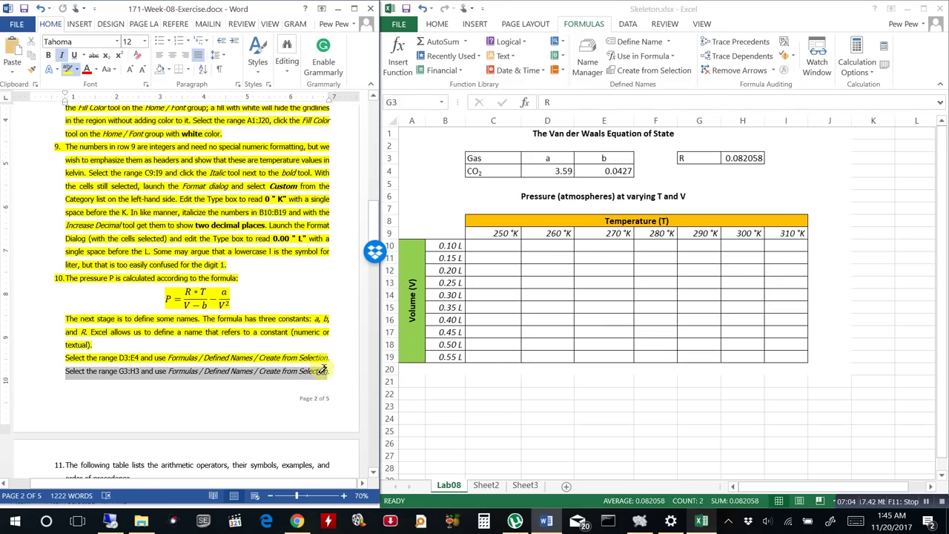
scroll(290, 326, "down", 3)
scroll(275, 319, "down", 2)
scroll(277, 335, "down", 1)
scroll(277, 335, "down", 1)
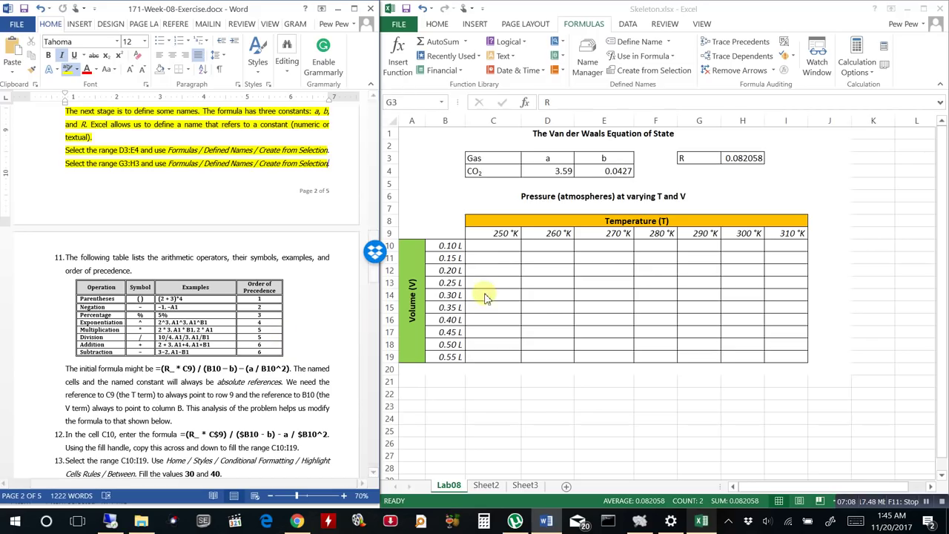
- Enter the pressure formula =(R_*C$9)/($B10-b)-a/$B10^2 in C10
left_click(491, 248)
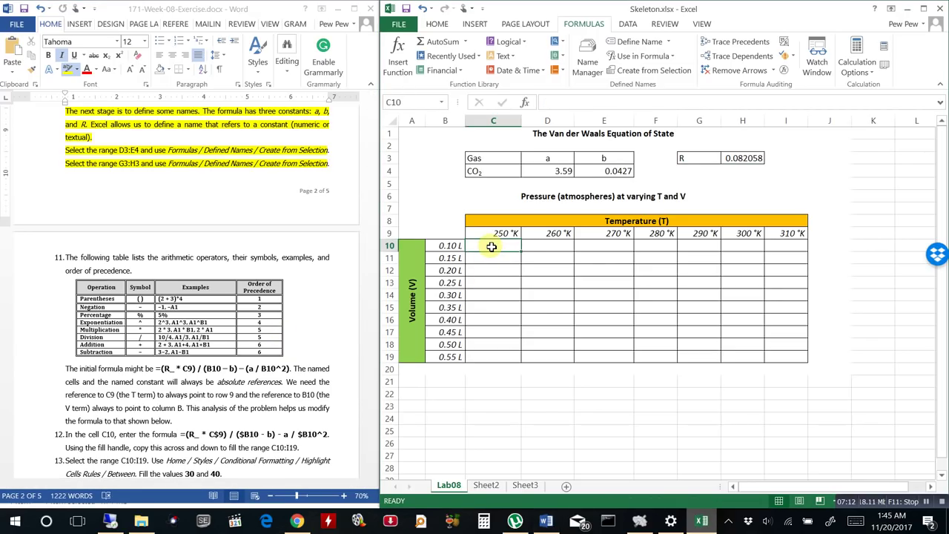
type("=R")
key("BackSpace")
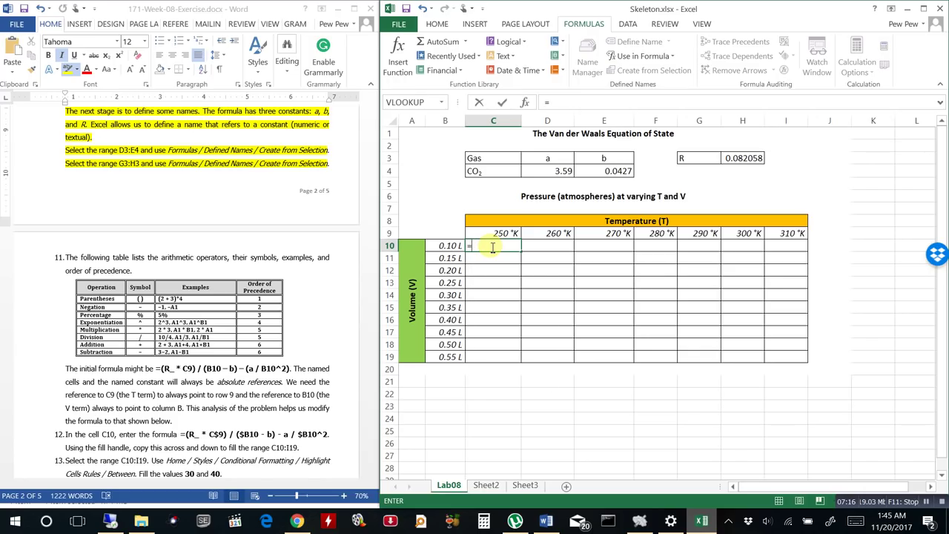
type("(R_ *C9")
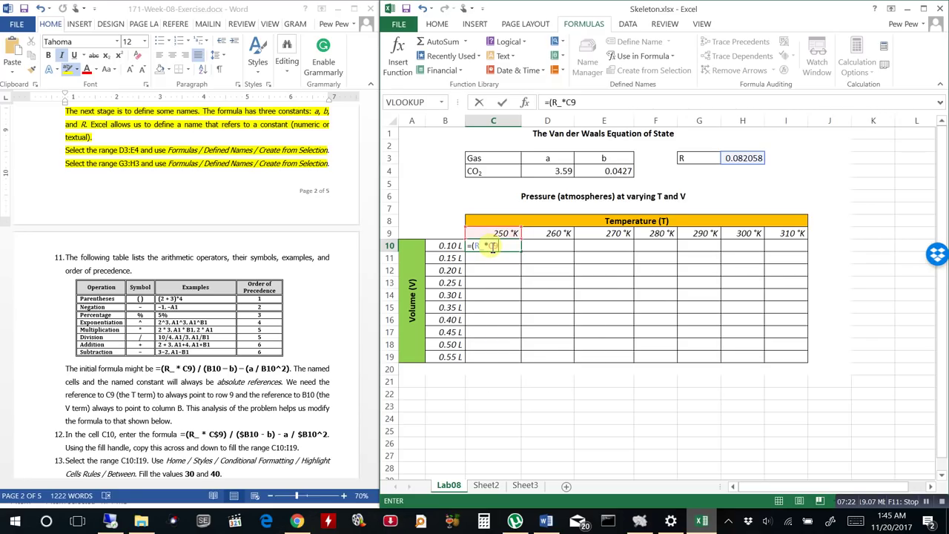
key("BackSpace")
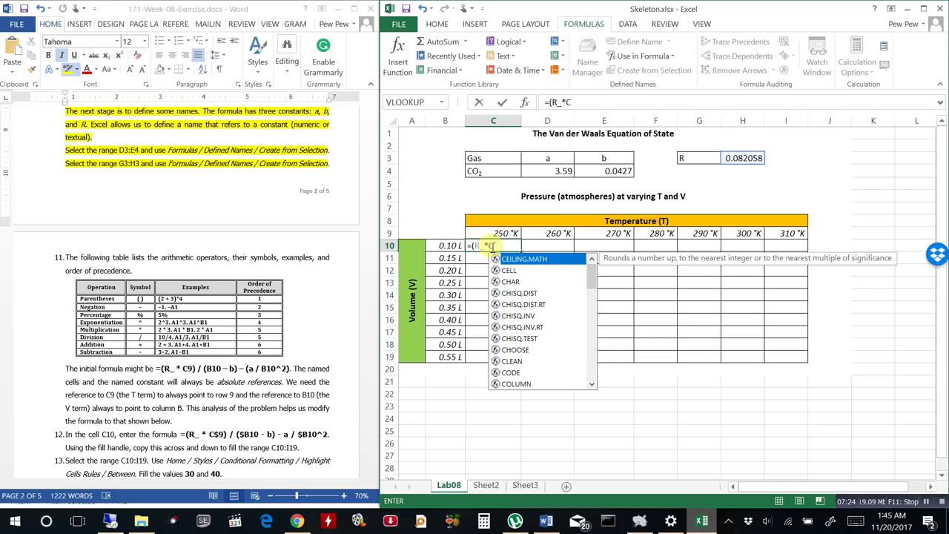
type("$")
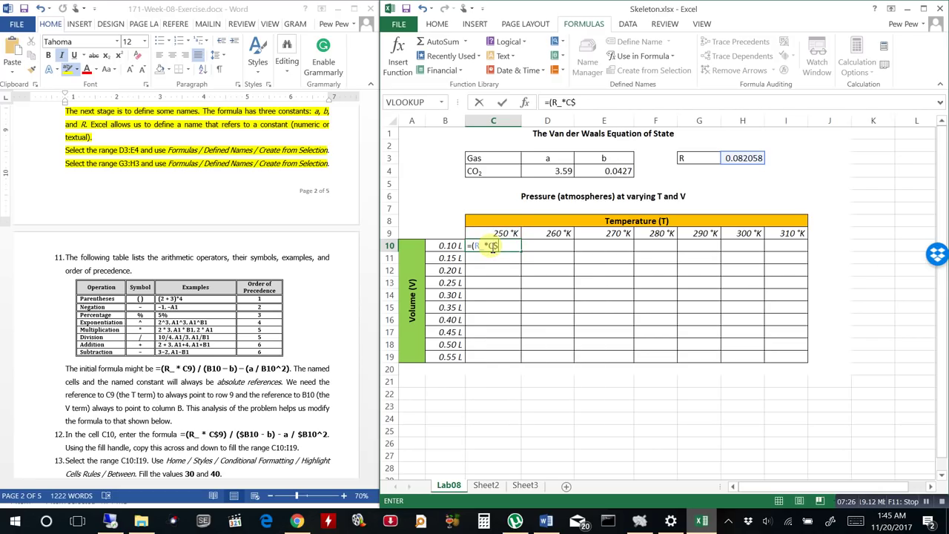
type("9)")
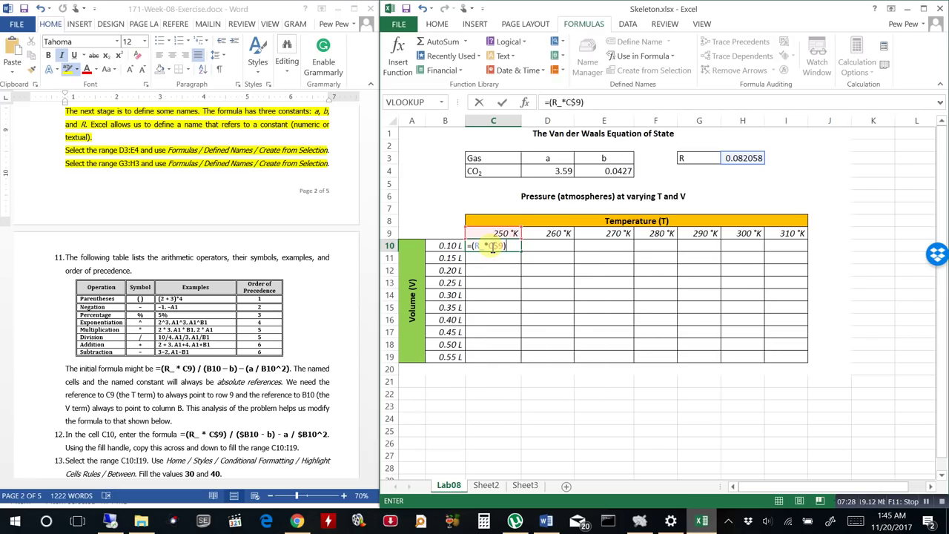
type("/")
type("(")
type("$B10")
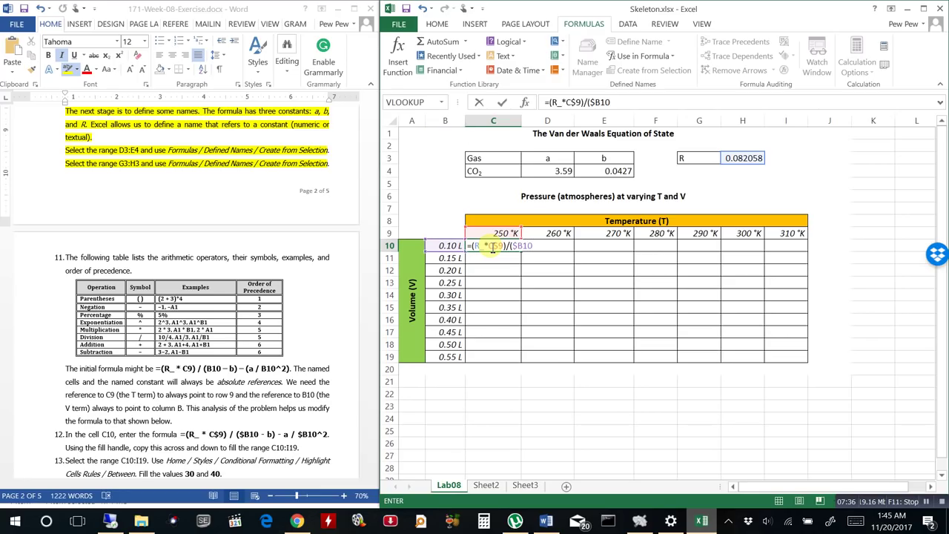
type("-")
type("b")
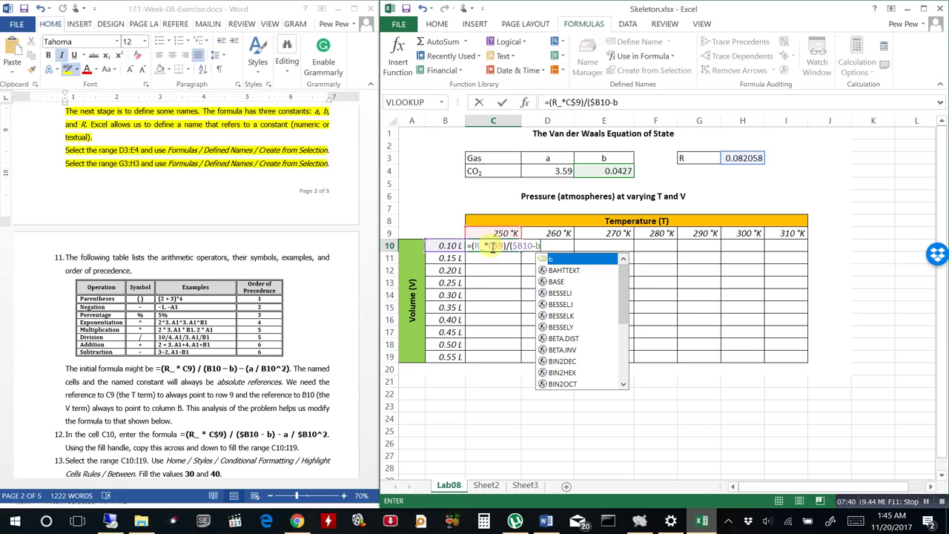
type(")")
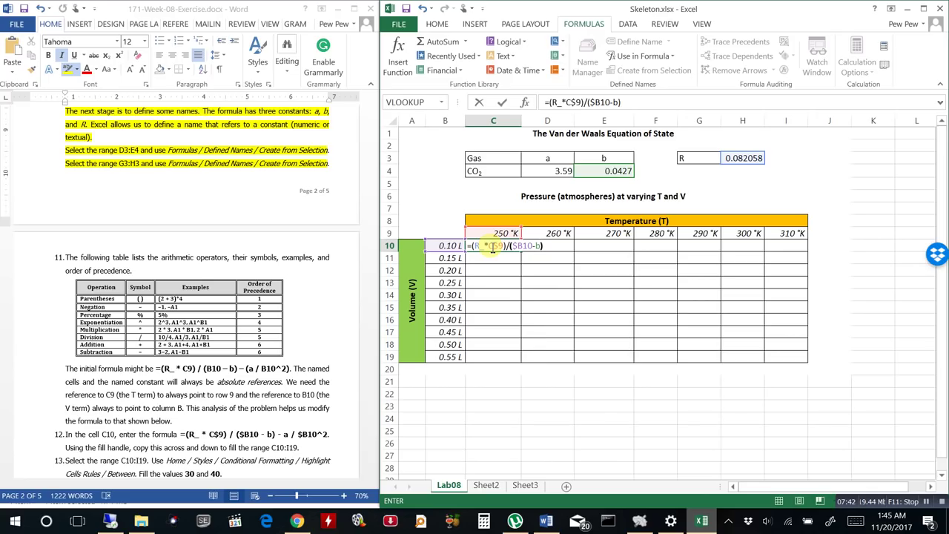
type("-")
type("a/$B10^2")
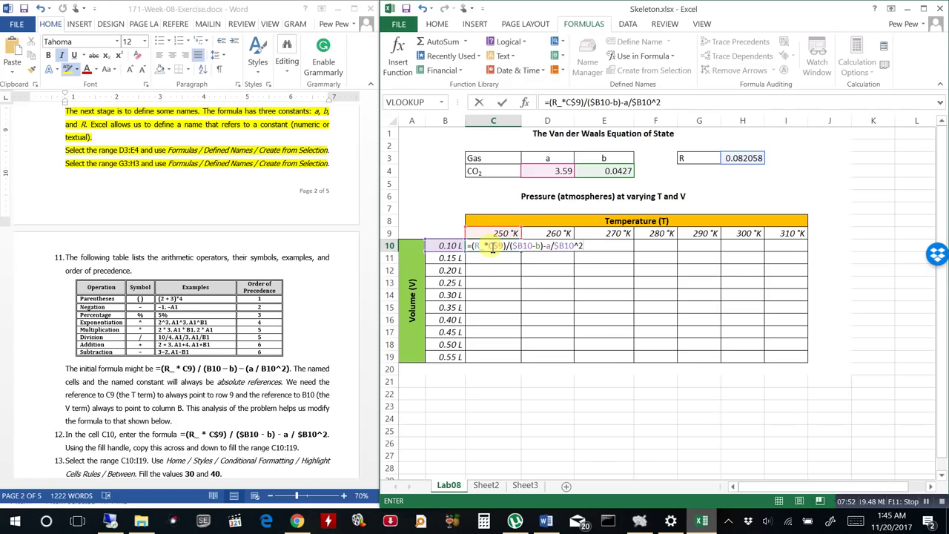
key("Return")
- Fill the C10 formula down to row 19 and across to column I
left_click(491, 249)
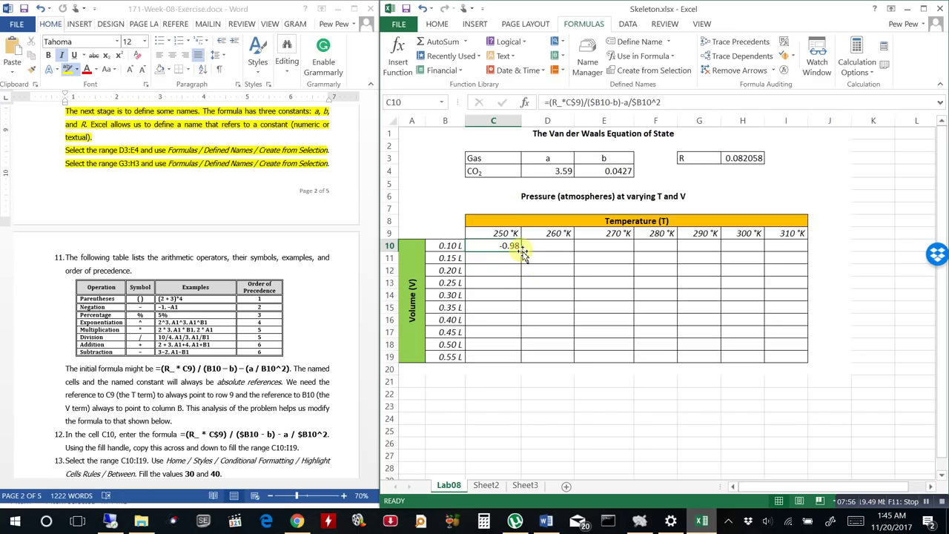
double_click(522, 252)
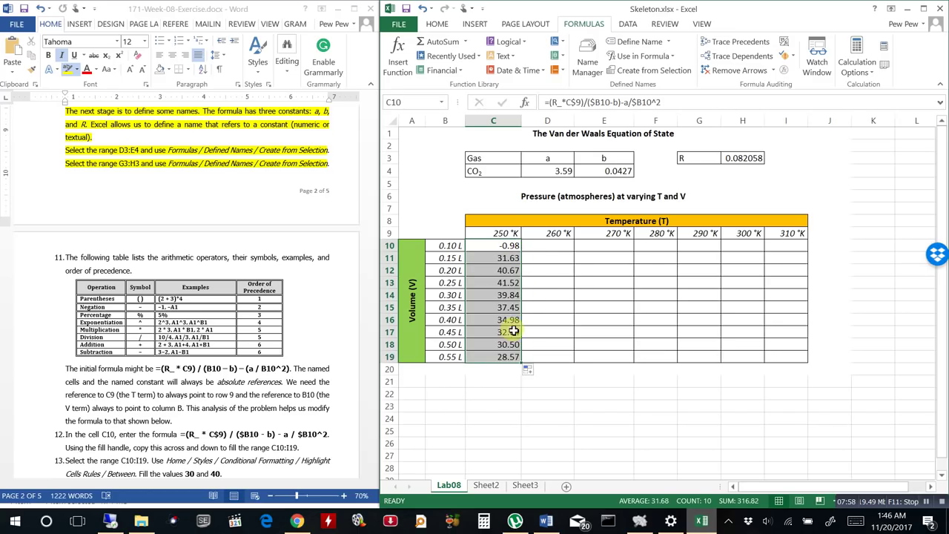
left_click_drag(523, 365, 797, 373)
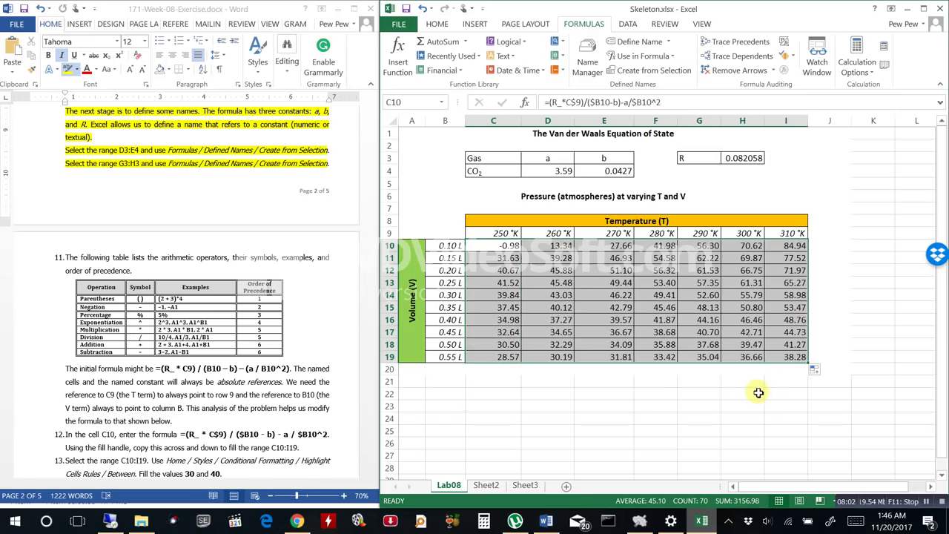
left_click(192, 434)
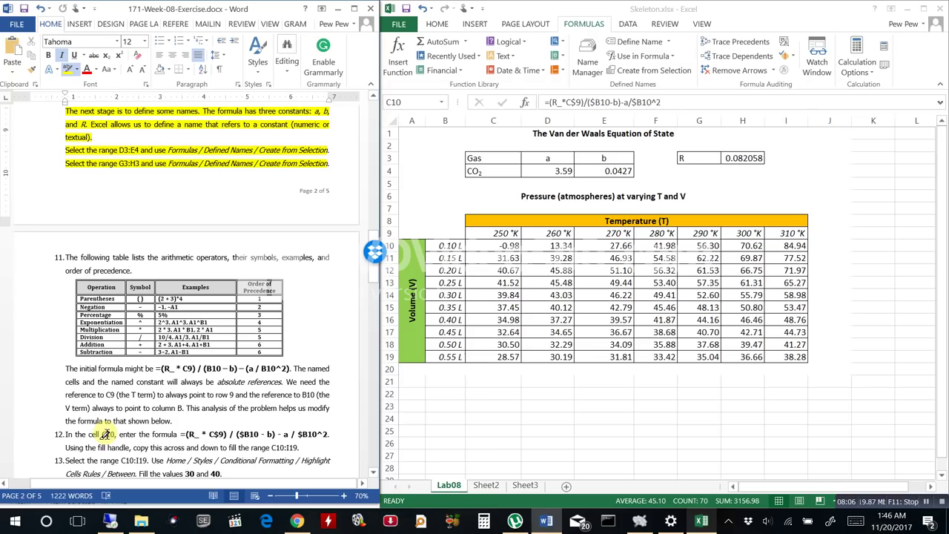
- Highlight the step 11 formula explanation and step 12 yellow
left_click_drag(67, 368, 300, 448)
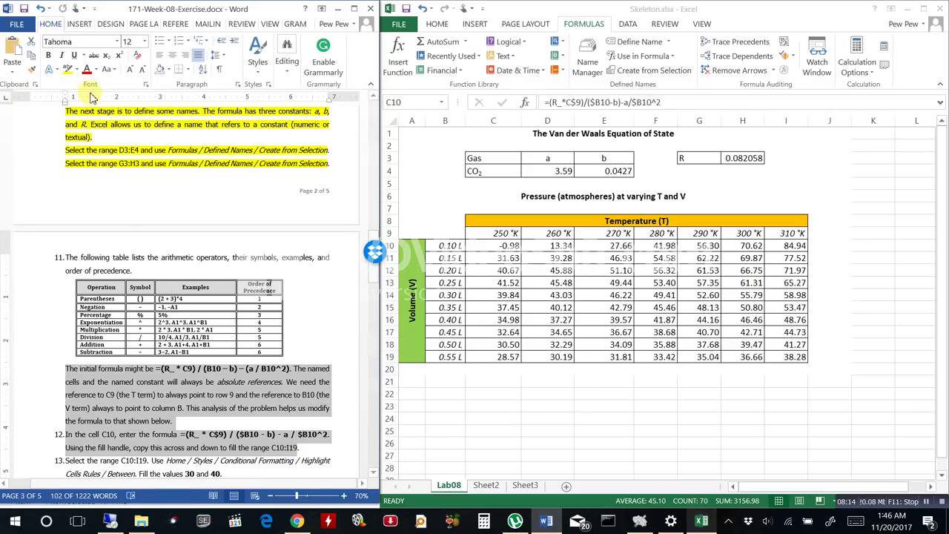
left_click(67, 69)
left_click(70, 273)
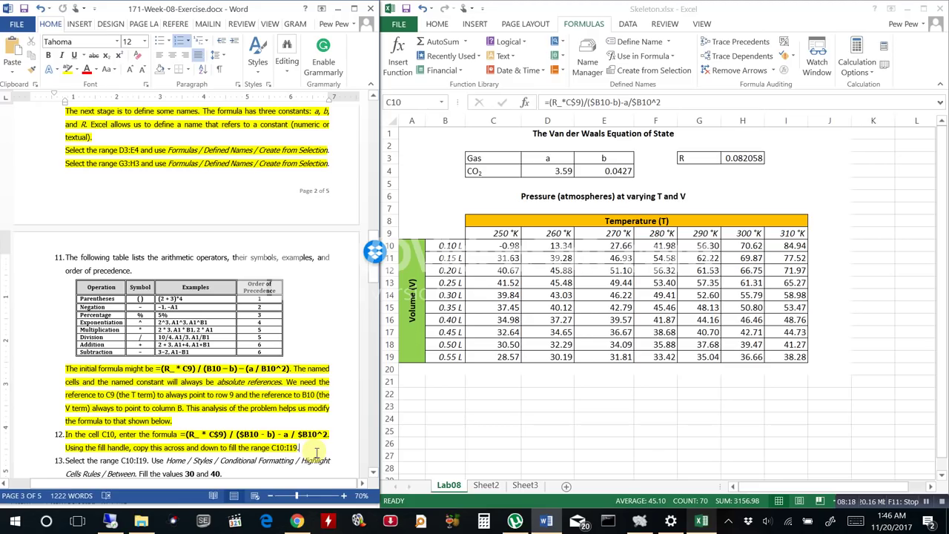
- Add step 13 noting $ signs on constants can replace defined names, then start step 14
key("Return")
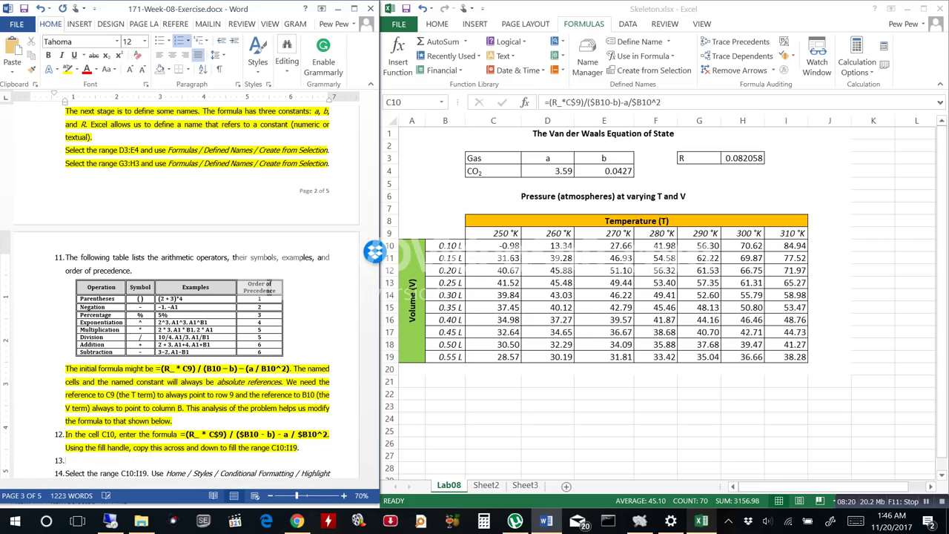
type("Another wa")
type("y to right the same formula is to")
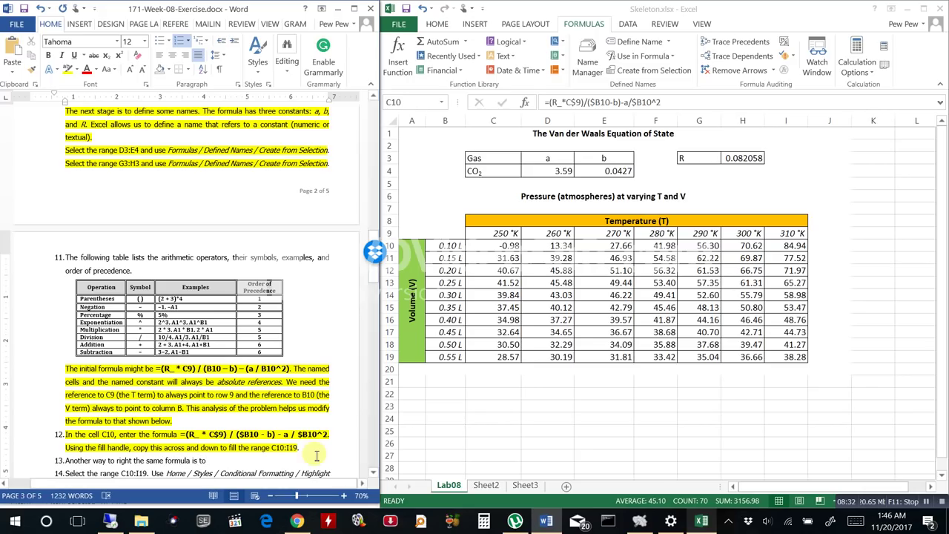
type(" use th")
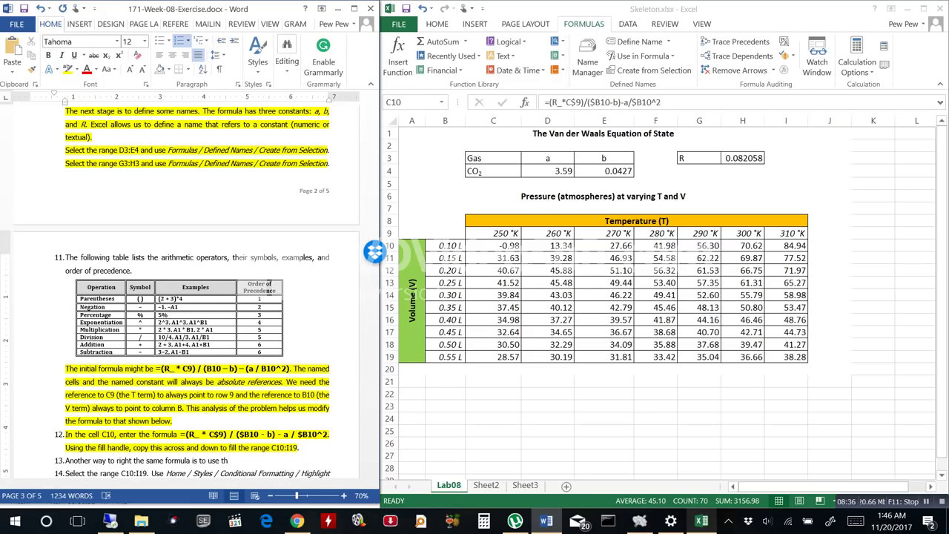
type("e $ ")
type("signs with constants instead")
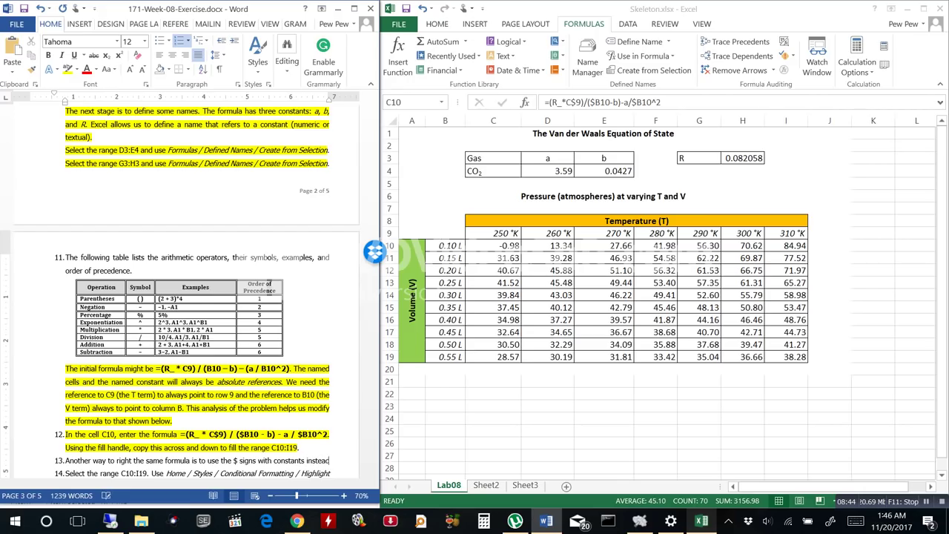
type(" of defining them")
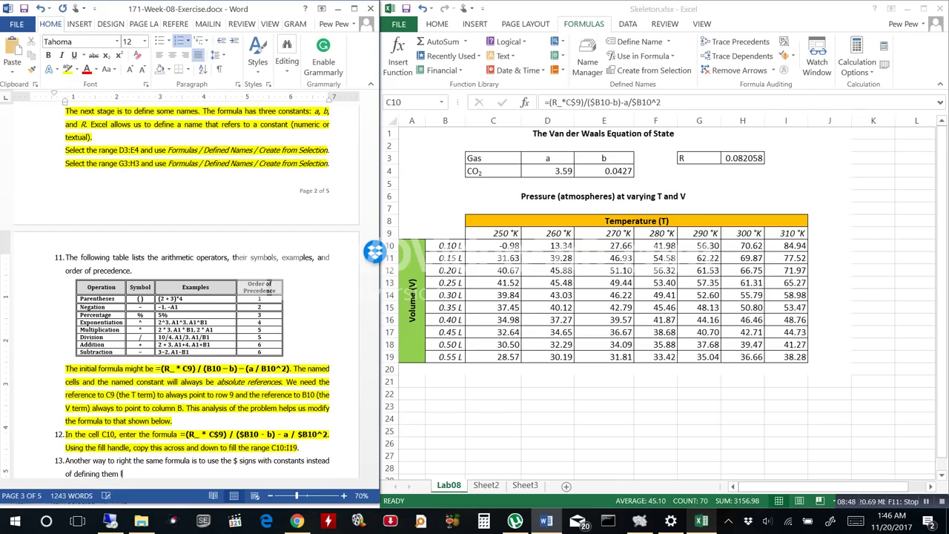
key("BackSpace")
type(".")
key("Return")
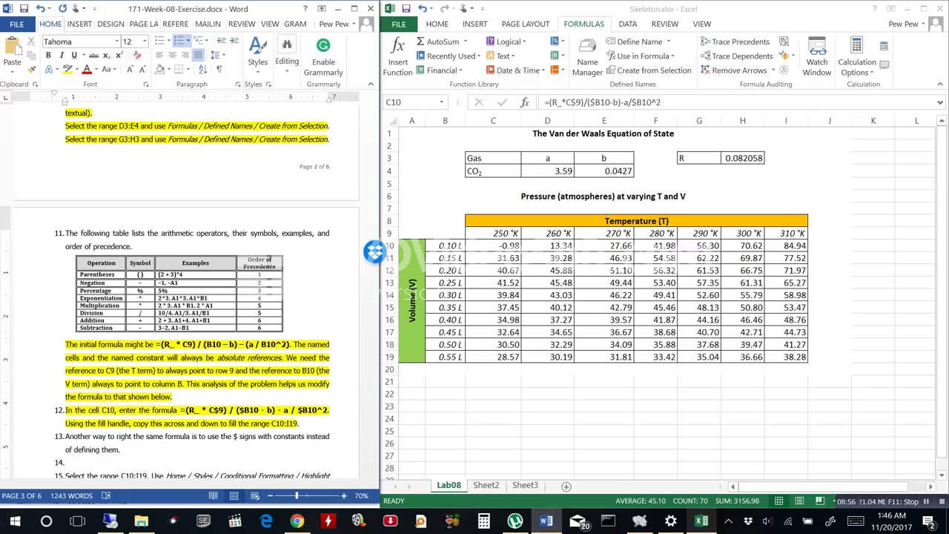
type("=")
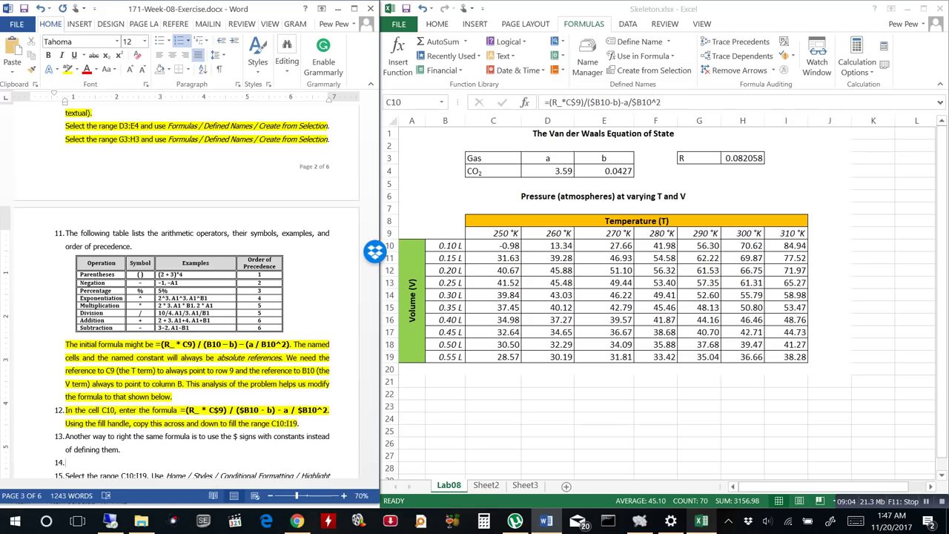
left_click(500, 245)
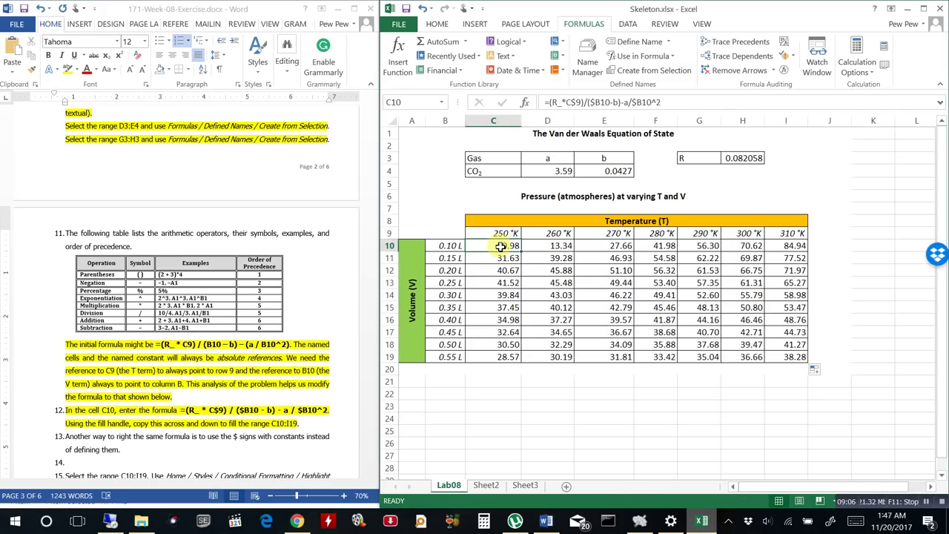
left_click(561, 103)
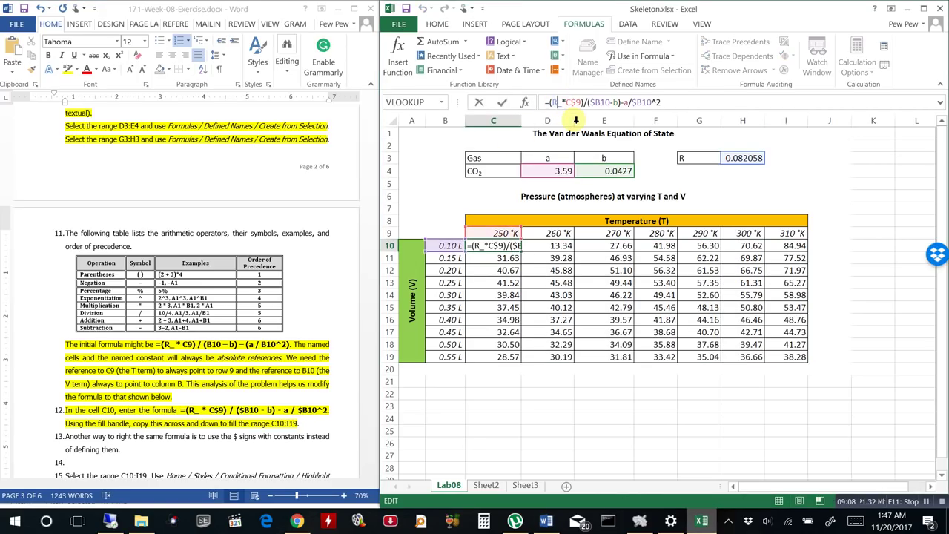
- Rewrite C10 as =($H$3*C$9)/($B10-$E$4)-$D$4/$B10^2 and fill it across C10:I19
key("BackSpace")
key("BackSpace")
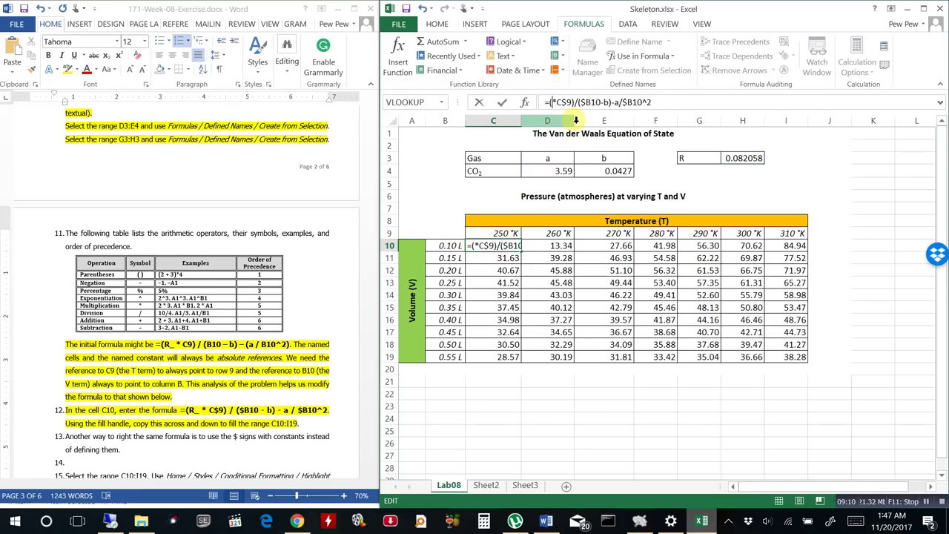
type("$H$")
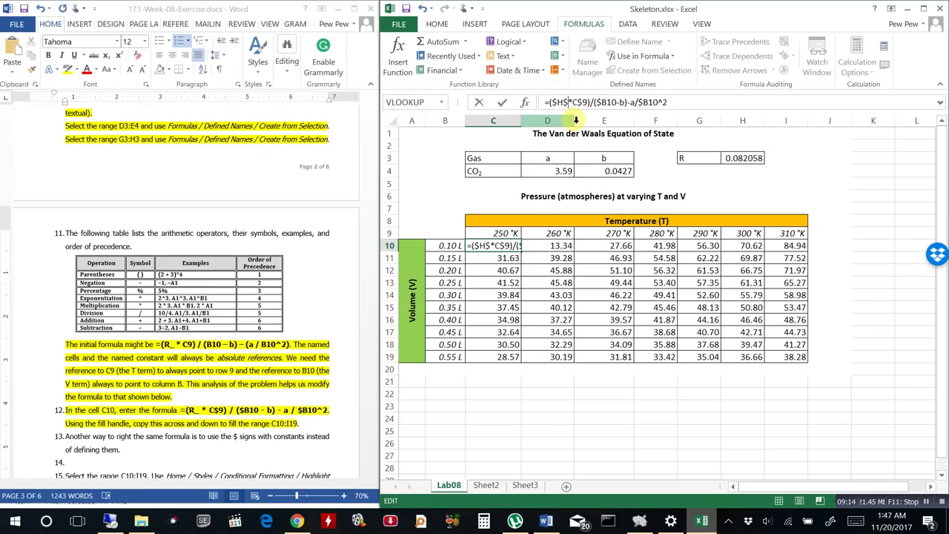
type("3")
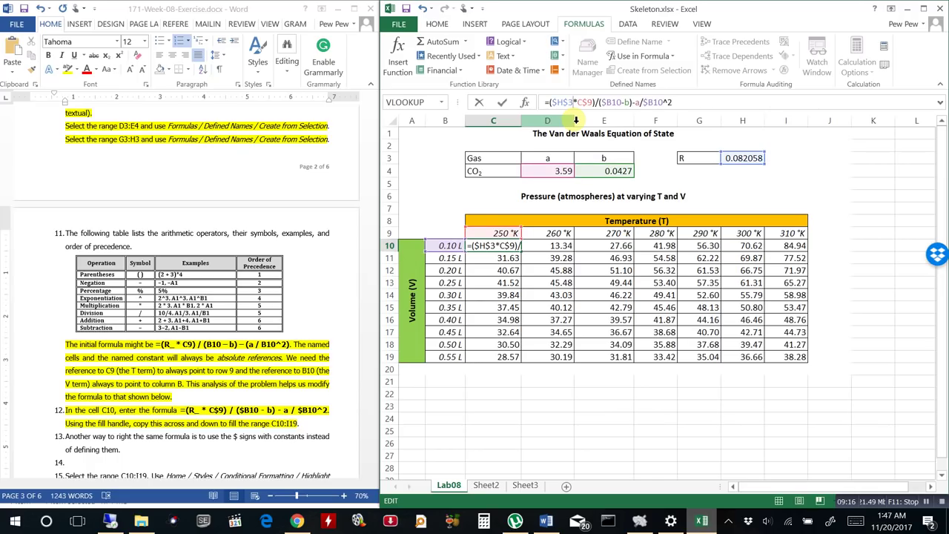
key("Right")
key("Right")
key("Right")
key("Right")
key("Right")
key("shift+Right")
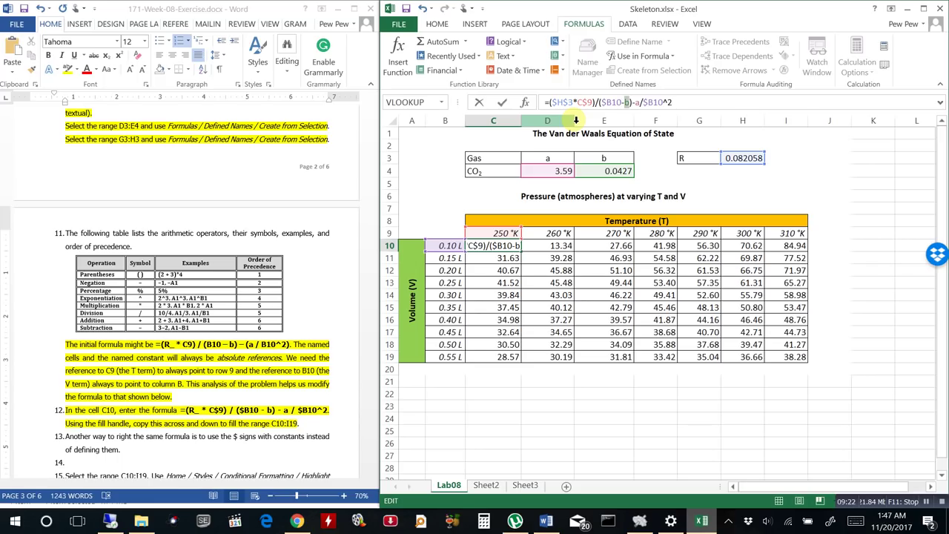
type("$E$4")
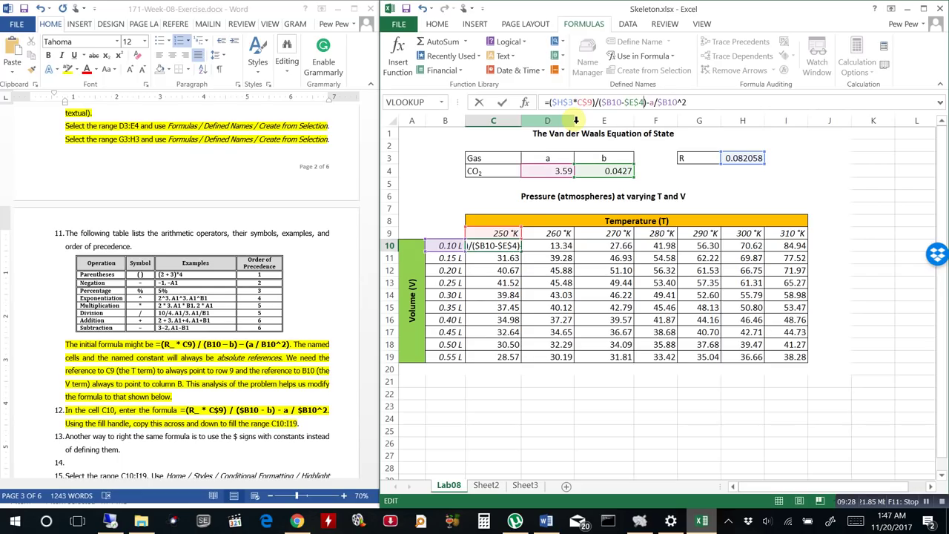
key("Right")
key("Right")
key("Delete")
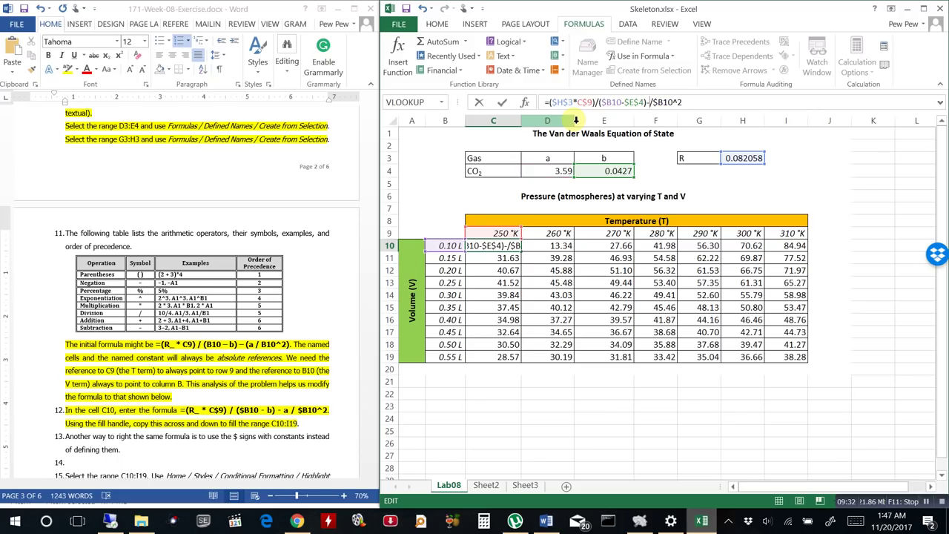
type("$D$")
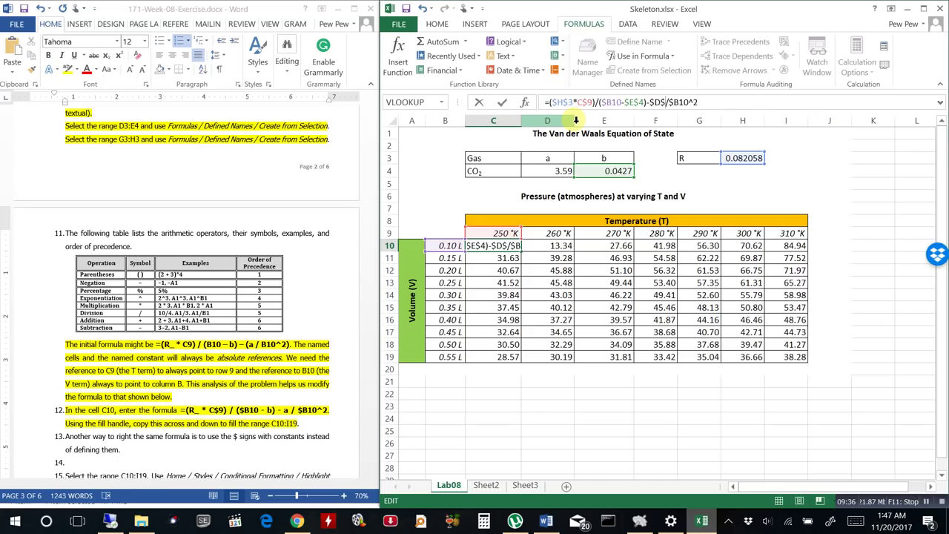
type("4")
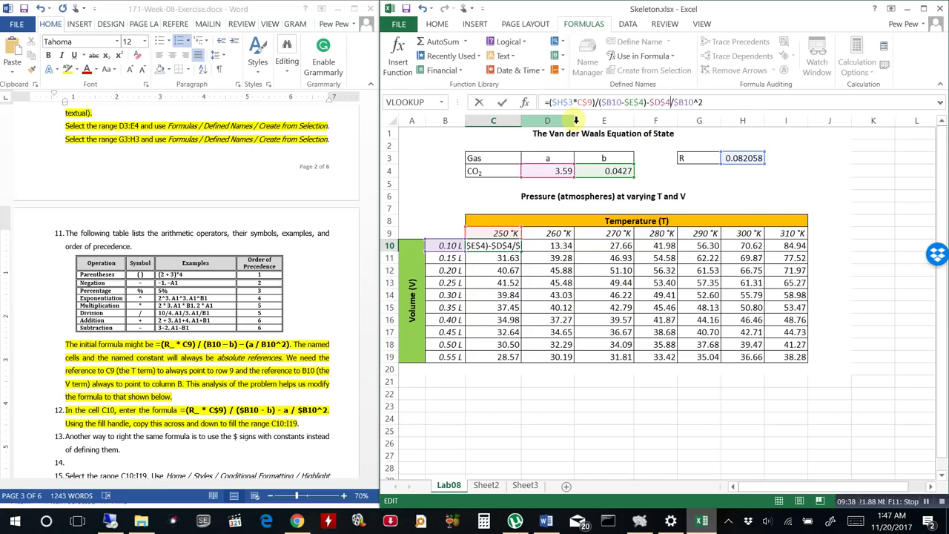
key("Return")
key("Up")
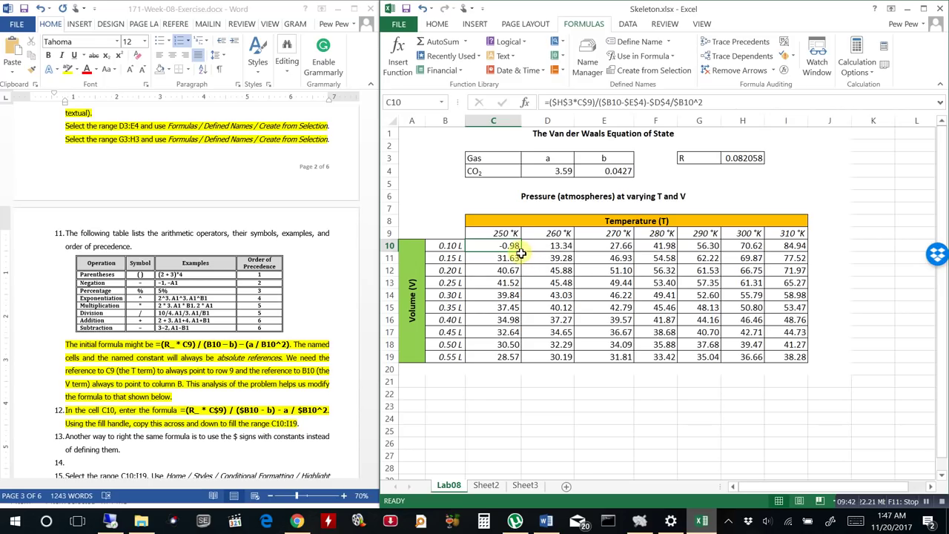
double_click(521, 252)
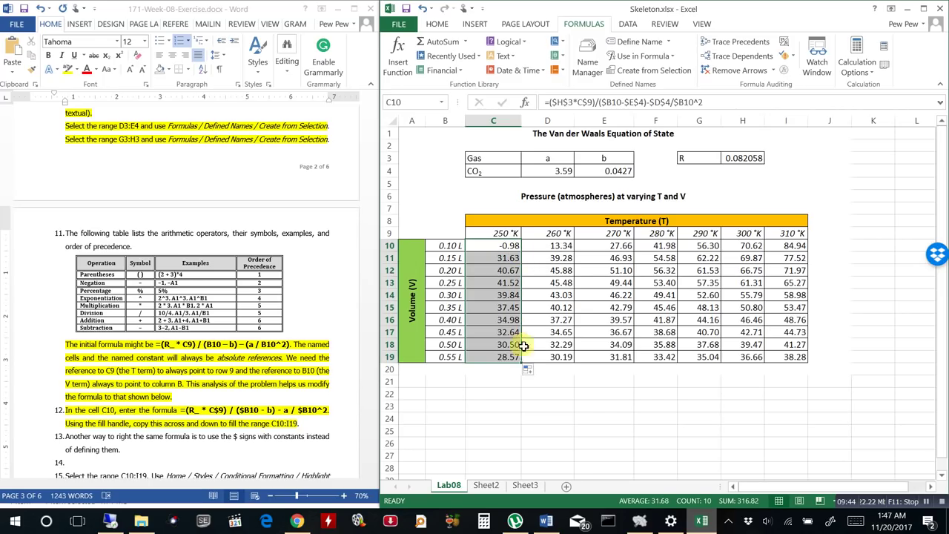
left_click_drag(521, 362, 792, 363)
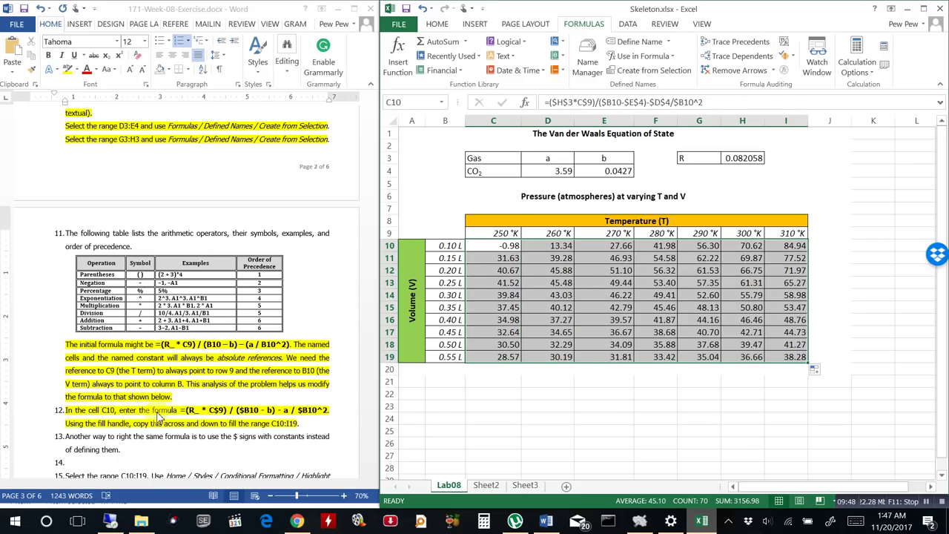
- Copy the rewritten C10 formula text from the formula bar
left_click(158, 418)
left_click(142, 464)
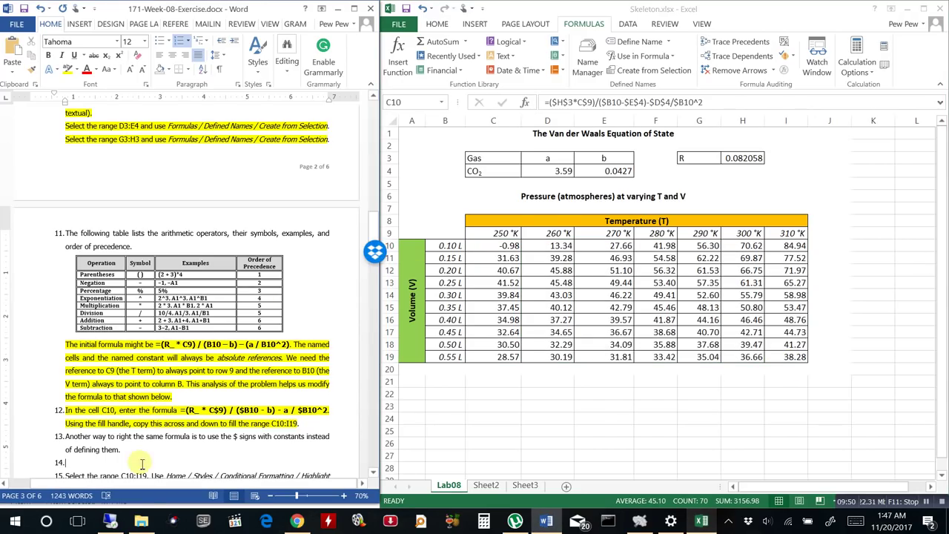
left_click(608, 102)
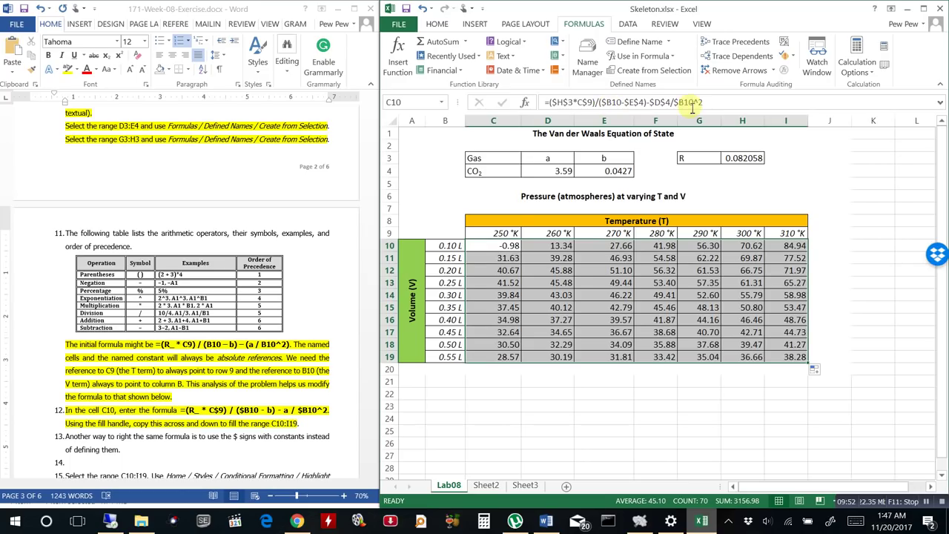
mouse_move(711, 102)
left_mouse_down()
mouse_move(564, 103)
mouse_move(531, 136)
left_mouse_up()
key("ctrl+c")
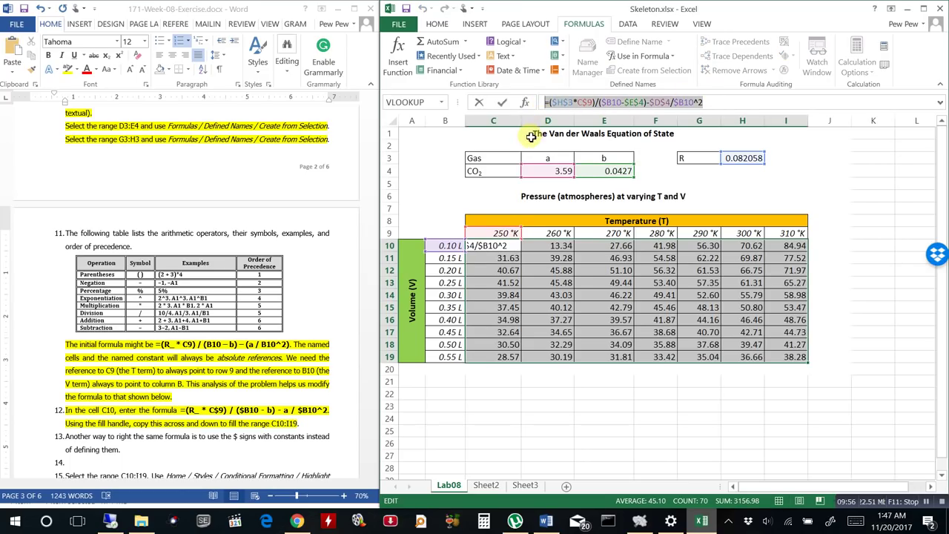
key("Return")
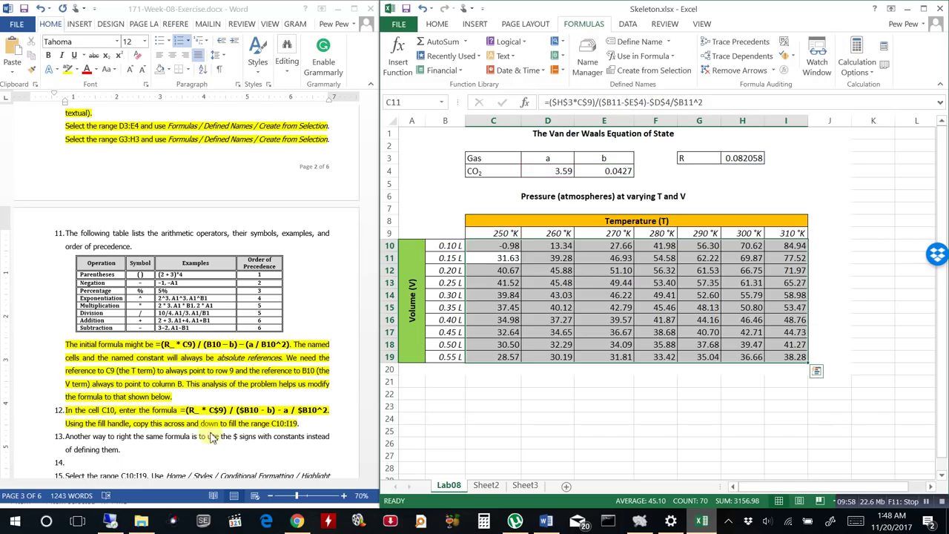
- Paste the new formula into step 14 as red, bold, 16 pt text
left_click(152, 462)
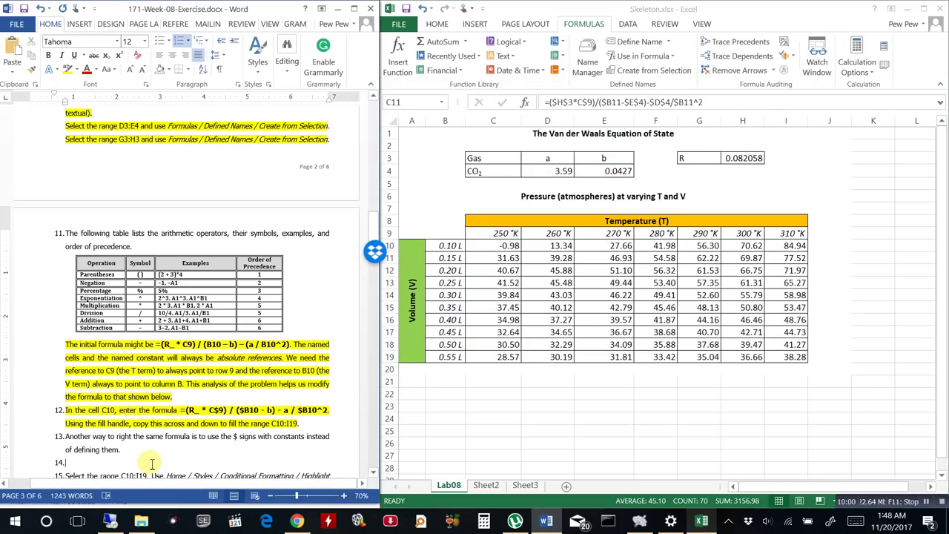
key("ctrl+v")
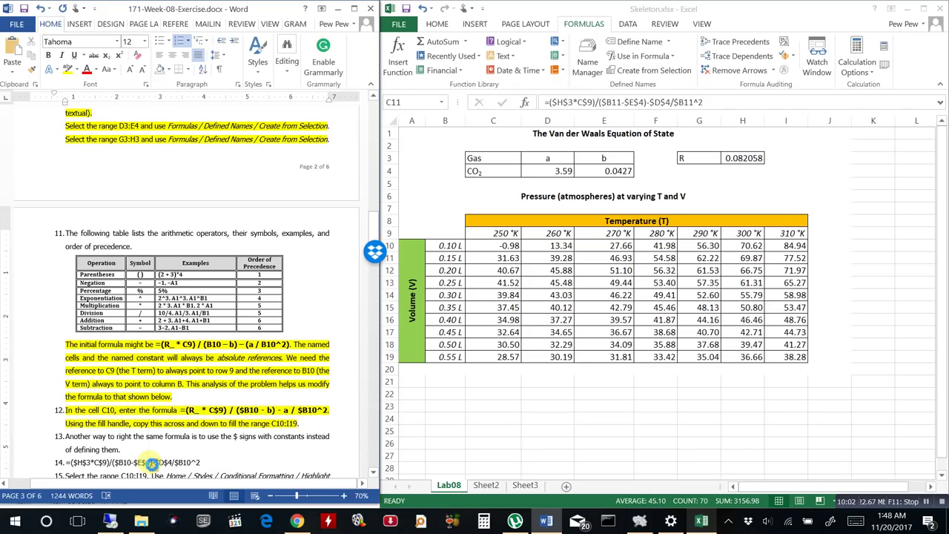
triple_click(152, 463)
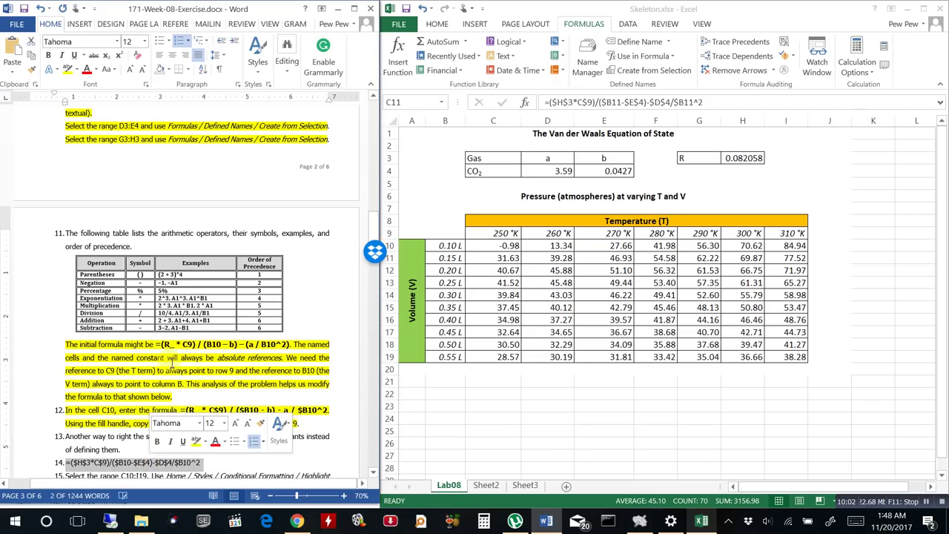
left_click(87, 70)
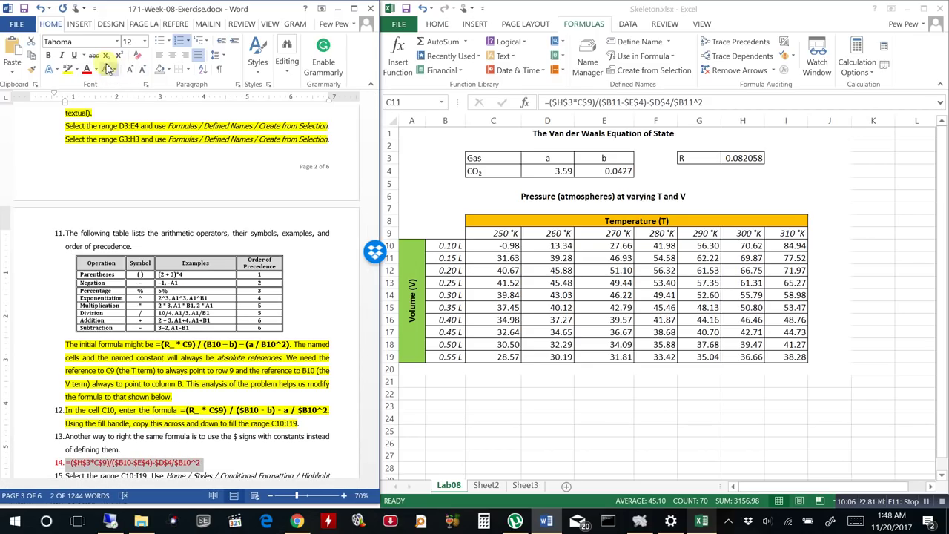
left_click(48, 56)
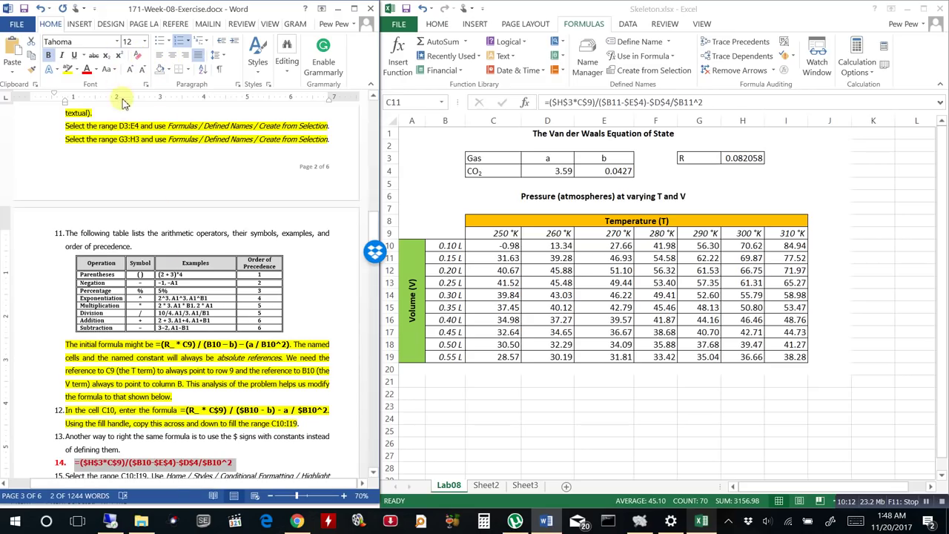
left_click(130, 69)
left_click(129, 69)
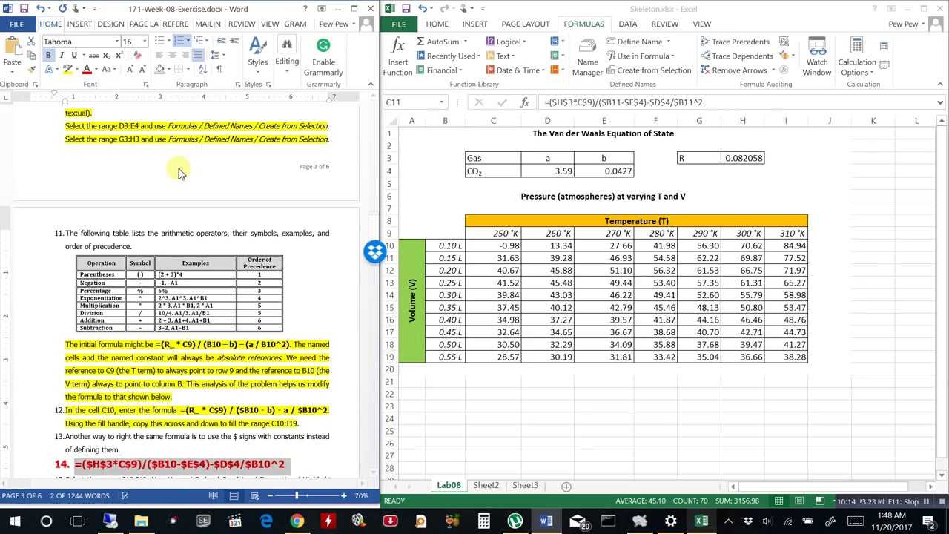
- Highlight the step 15 conditional formatting instruction yellow
scroll(178, 172, "down", 2)
scroll(184, 291, "down", 1)
left_click(190, 414)
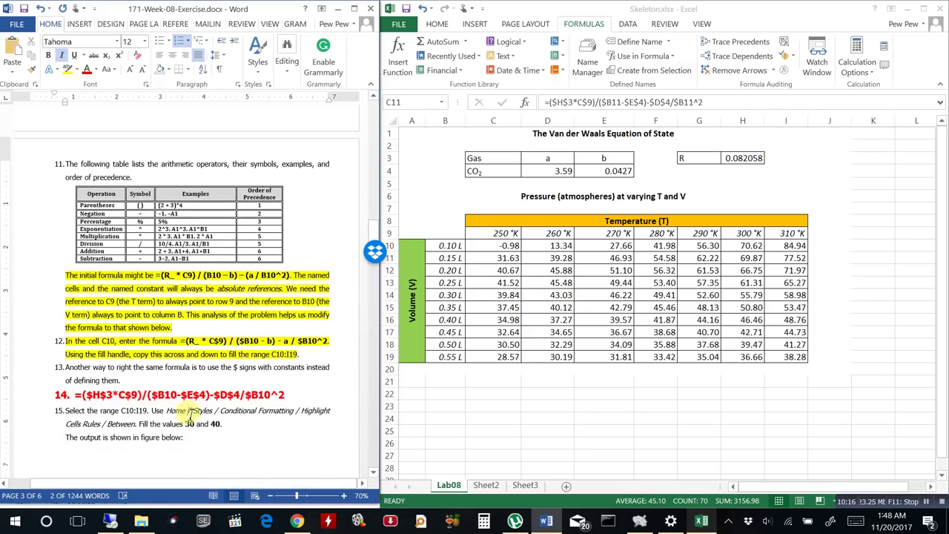
scroll(87, 365, "down", 1)
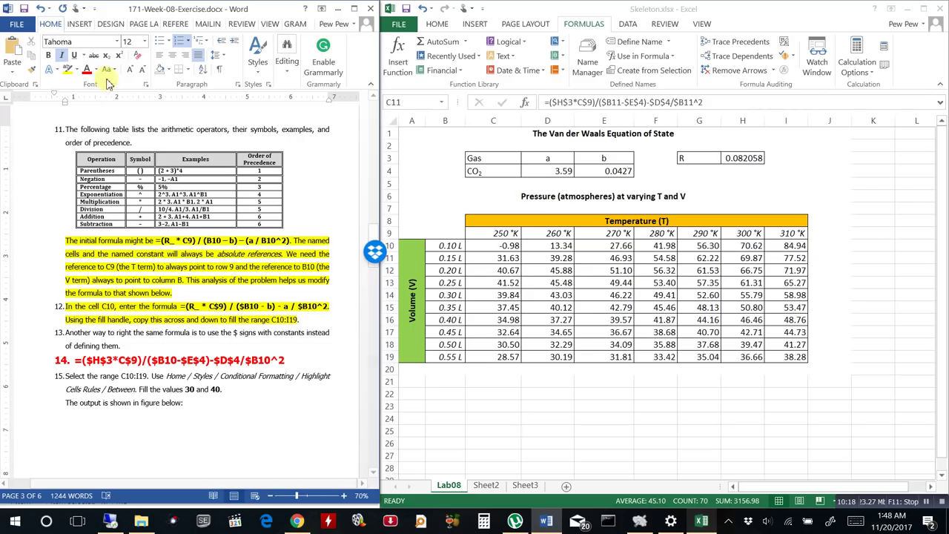
left_click(67, 69)
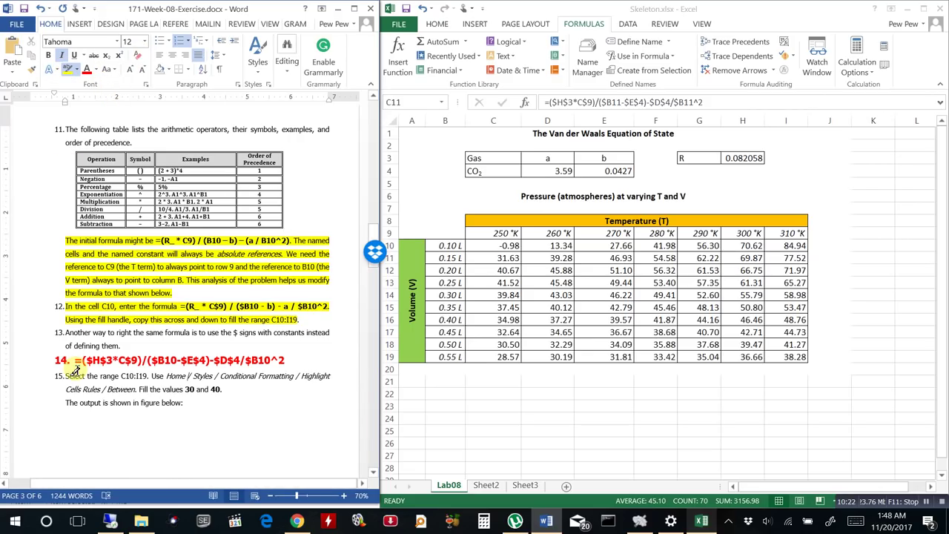
left_click_drag(69, 378, 263, 391)
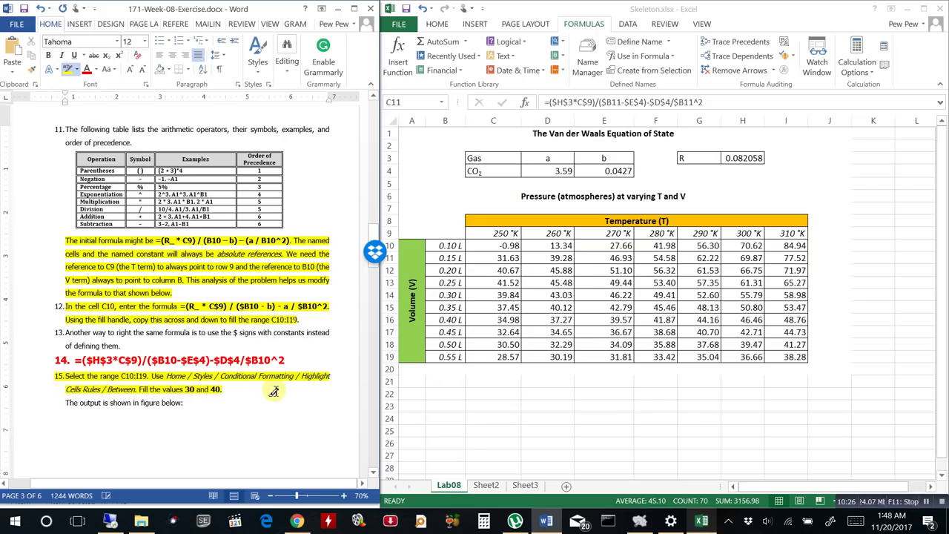
left_click(495, 247)
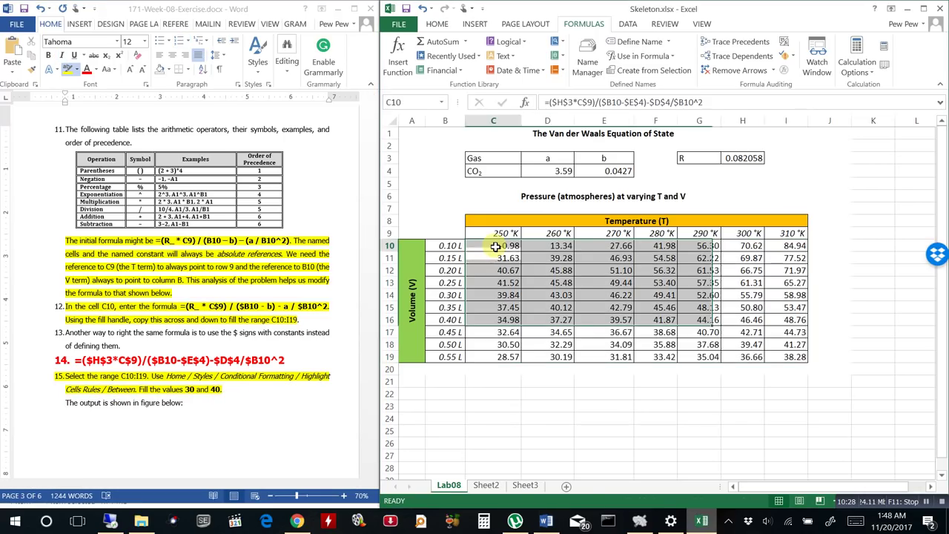
- Add a Between 30 and 40 highlight rule with light red fill to C10:I19
double_click(495, 247)
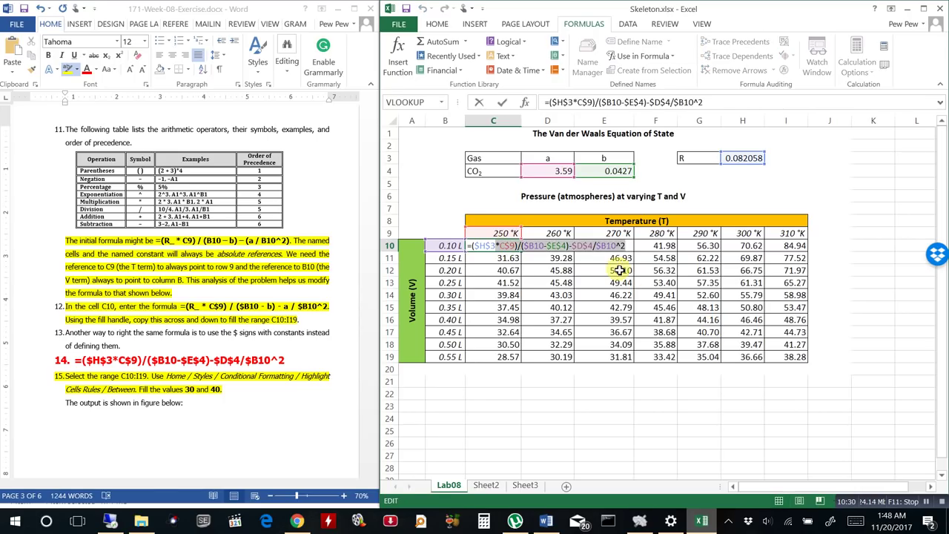
key("Escape")
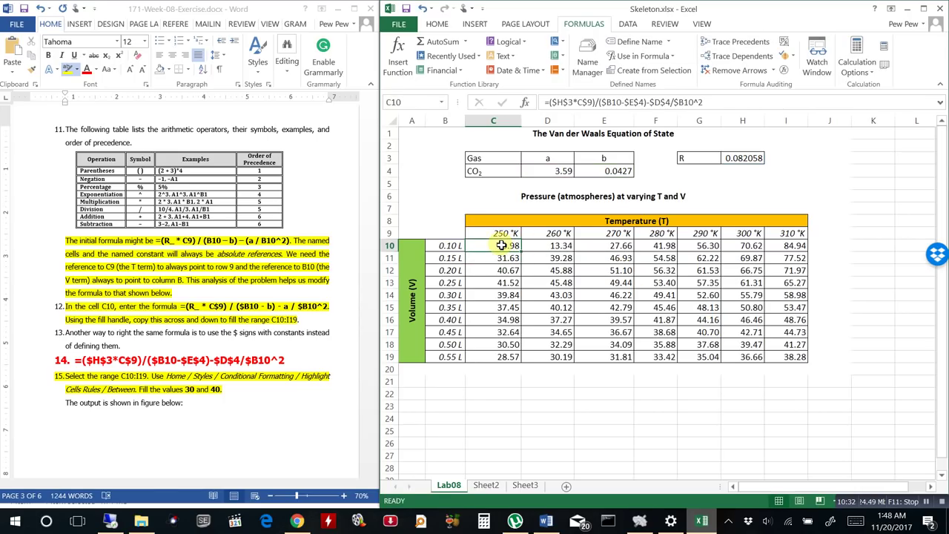
left_click_drag(501, 245, 796, 356)
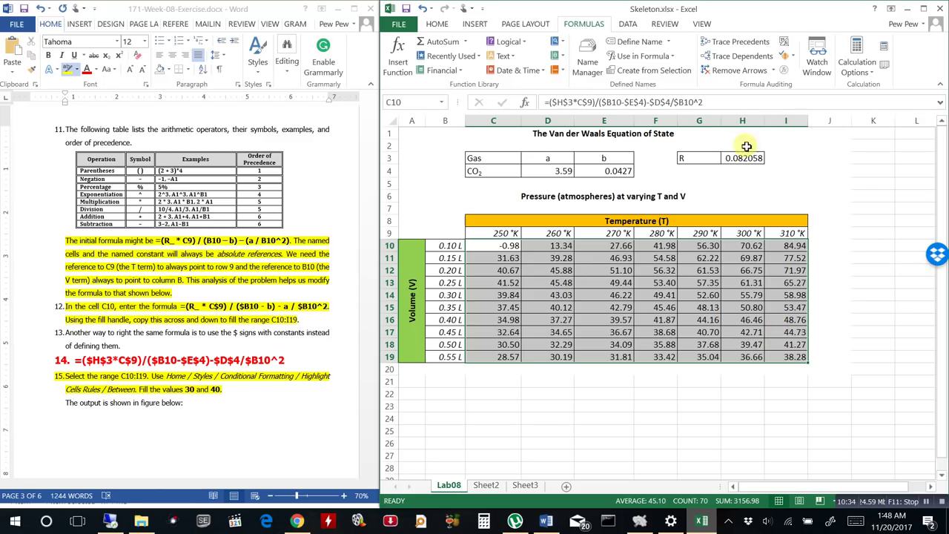
left_click(438, 23)
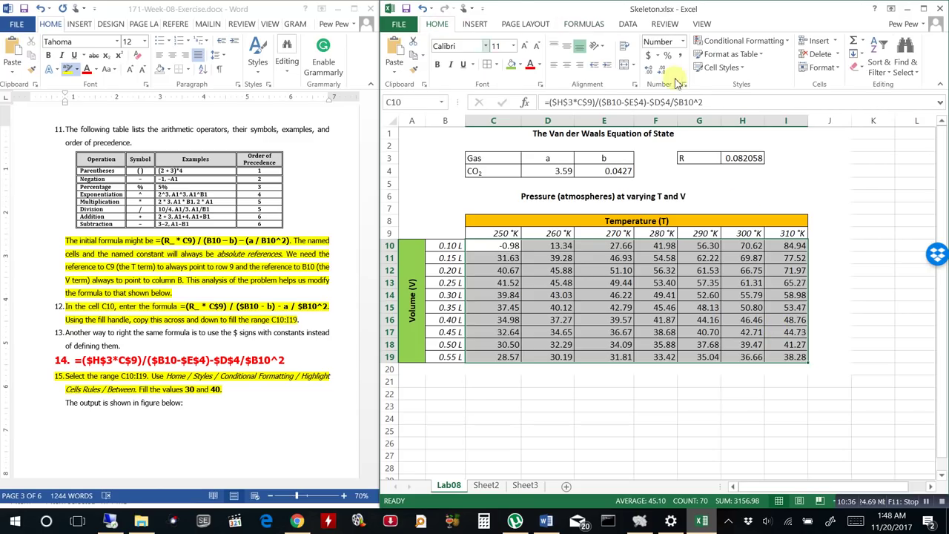
left_click(741, 40)
mouse_move(756, 62)
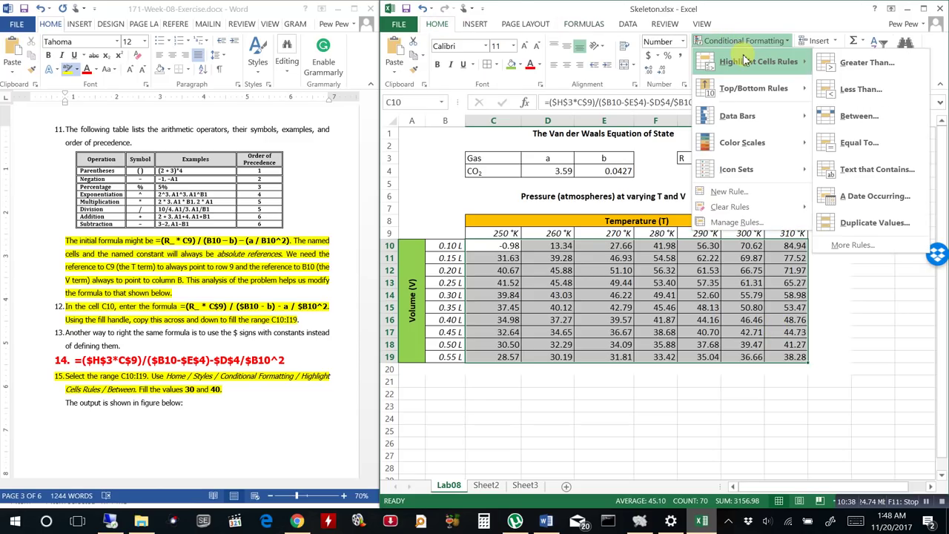
left_click(859, 116)
key("Tab")
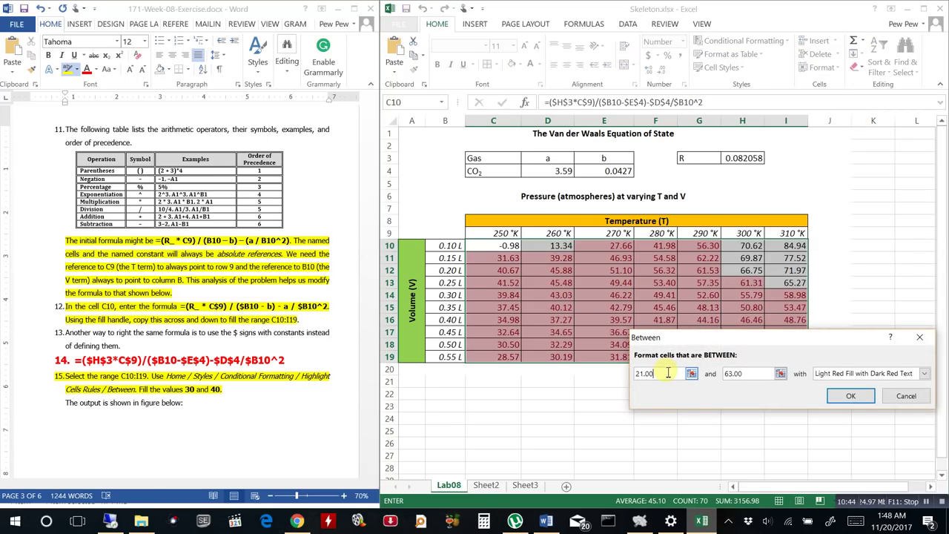
type("30")
key("Tab")
type("40")
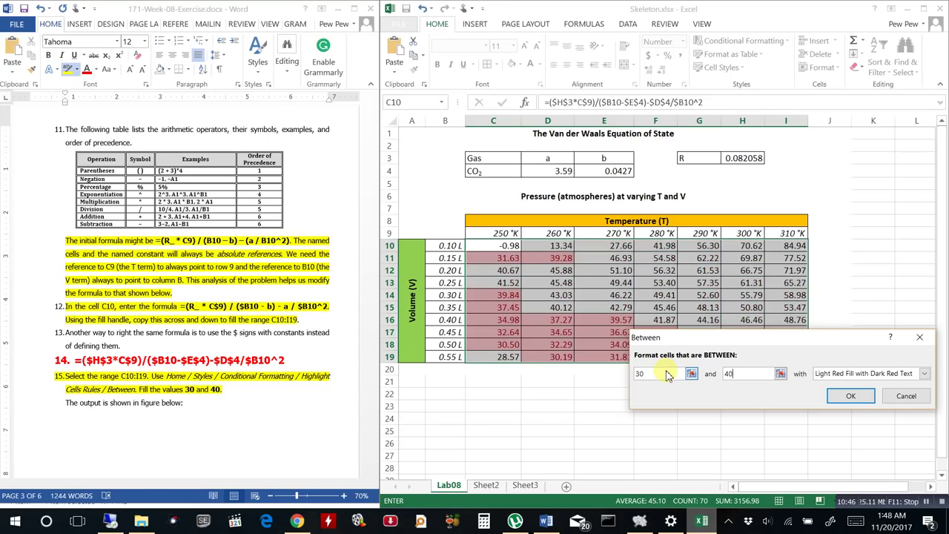
key("Return")
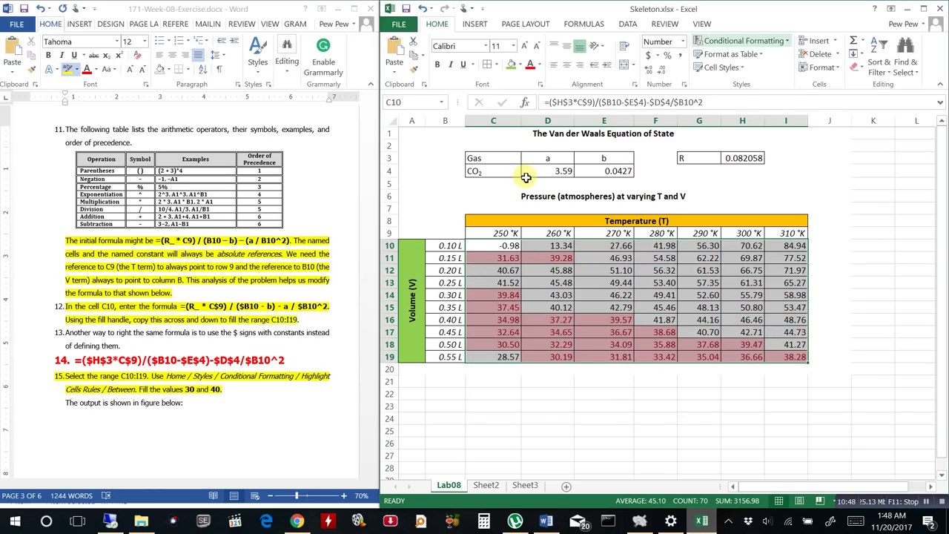
scroll(242, 390, "down", 2)
scroll(244, 388, "down", 4)
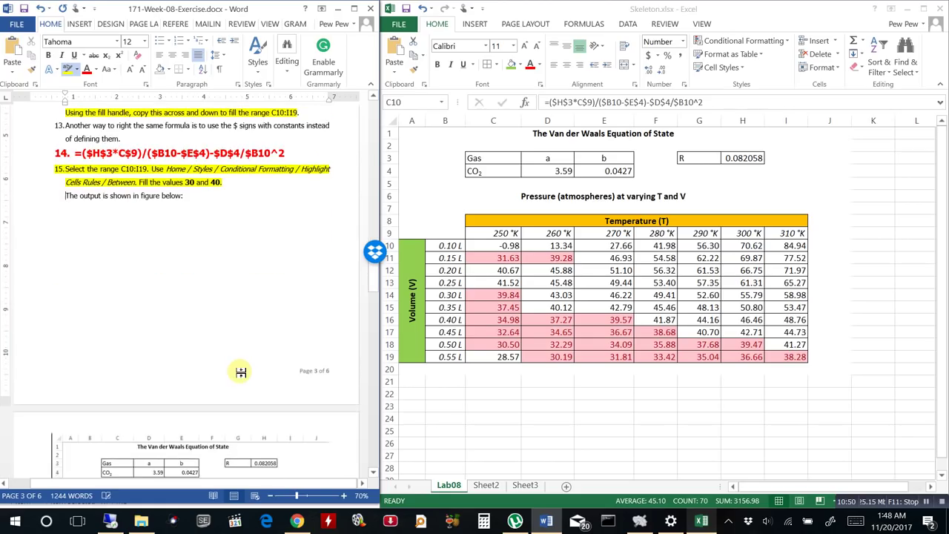
- Highlight the step 16 instructions in the handout
scroll(244, 388, "down", 4)
scroll(249, 374, "down", 3)
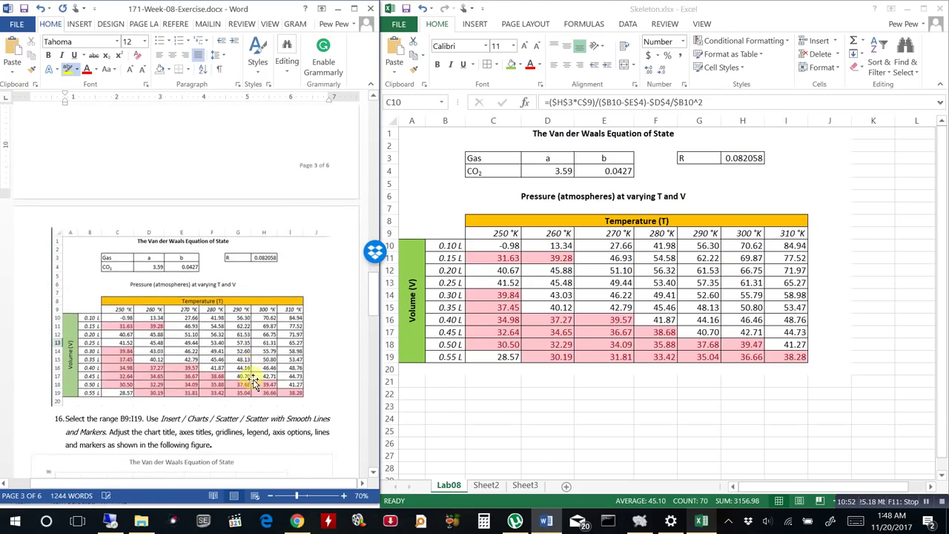
scroll(251, 379, "down", 2)
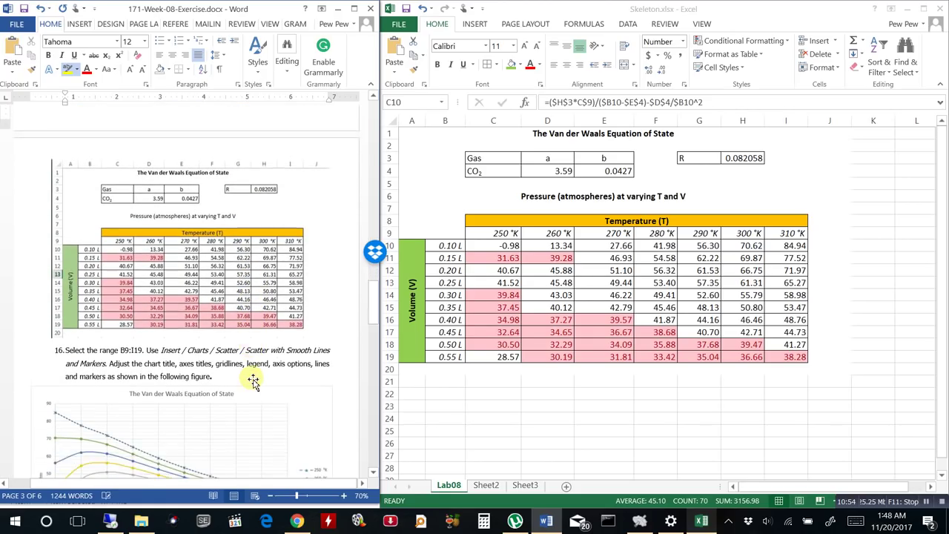
mouse_move(71, 315)
left_mouse_down()
mouse_move(195, 314)
mouse_move(191, 330)
mouse_move(237, 327)
left_mouse_up()
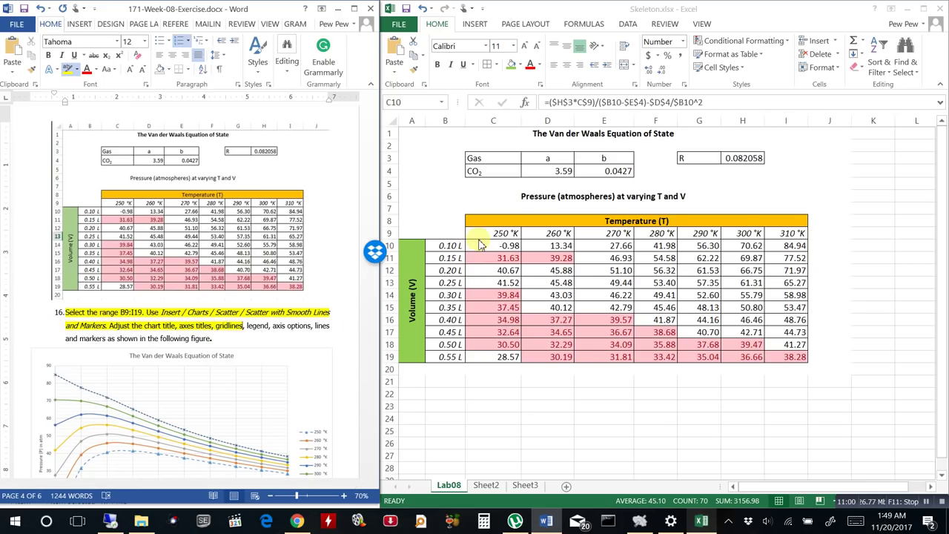
- Insert a Scatter with Smooth Lines and Markers chart of B9:I19
left_click(445, 233)
left_click(445, 233)
left_click_drag(460, 247, 774, 362)
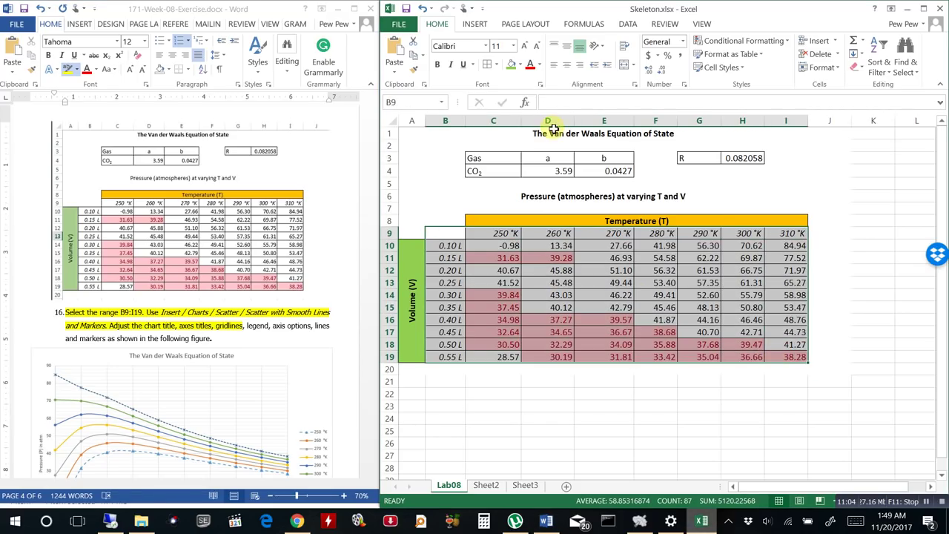
left_click(469, 27)
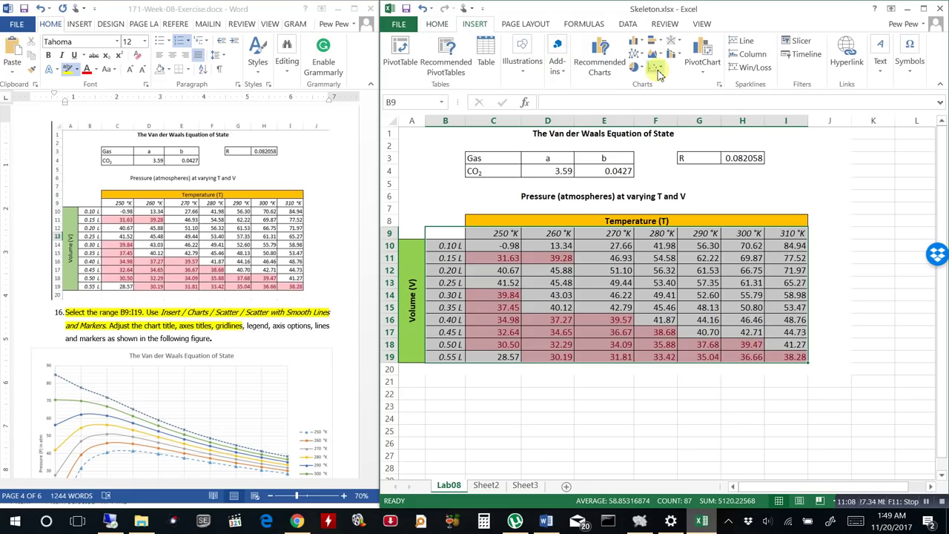
left_click(656, 68)
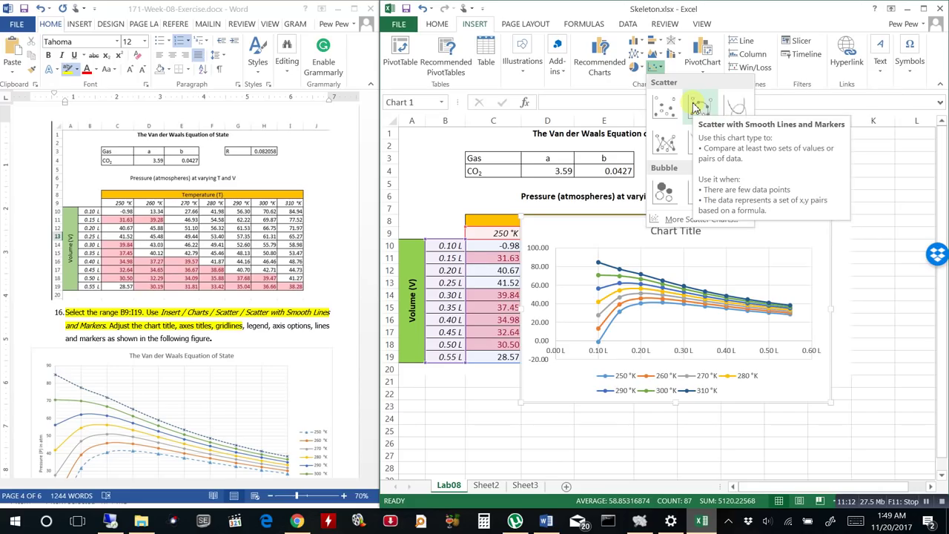
left_click(695, 108)
- Move the chart below the pressure table
scroll(671, 264, "down", 2)
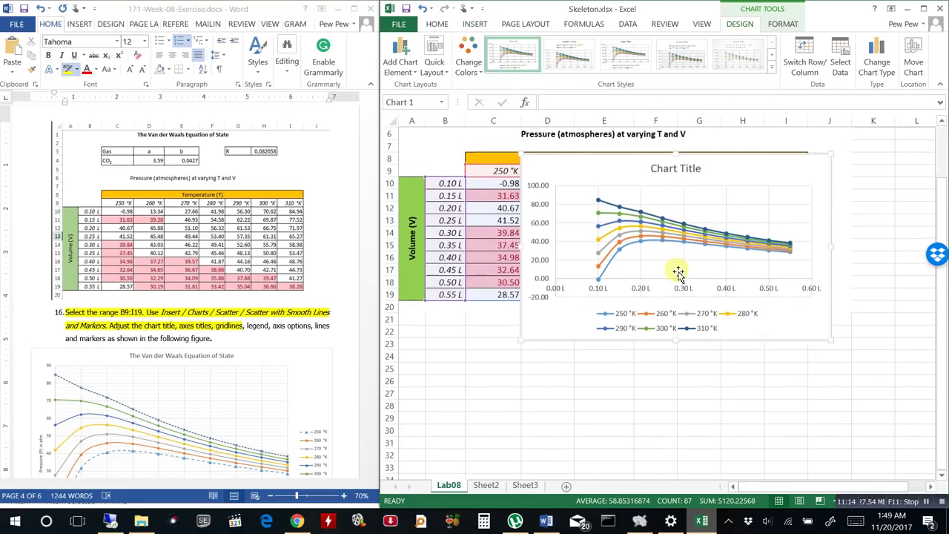
scroll(690, 273, "down", 1)
left_click_drag(779, 259, 732, 404)
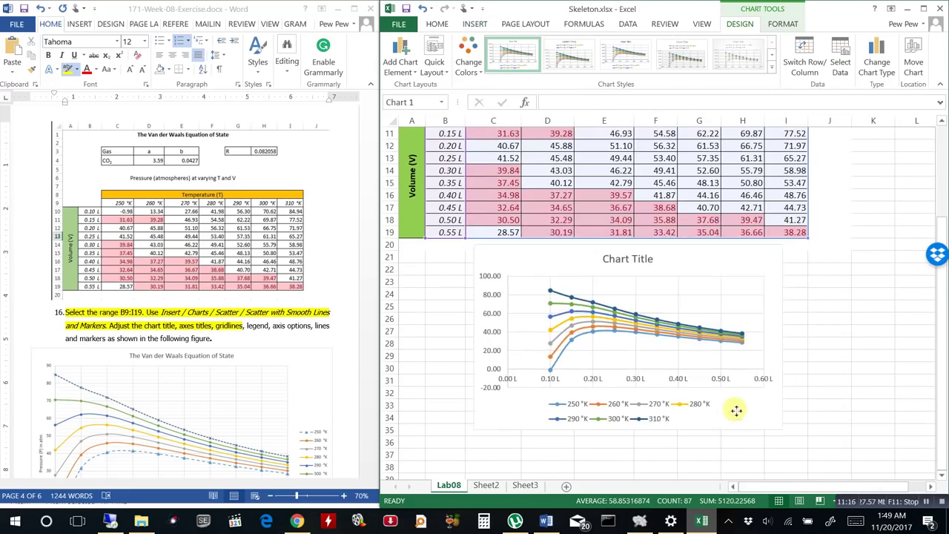
scroll(756, 333, "down", 1)
scroll(756, 333, "down", 2)
mouse_move(734, 292)
left_mouse_down()
mouse_move(735, 337)
mouse_move(713, 327)
left_mouse_up()
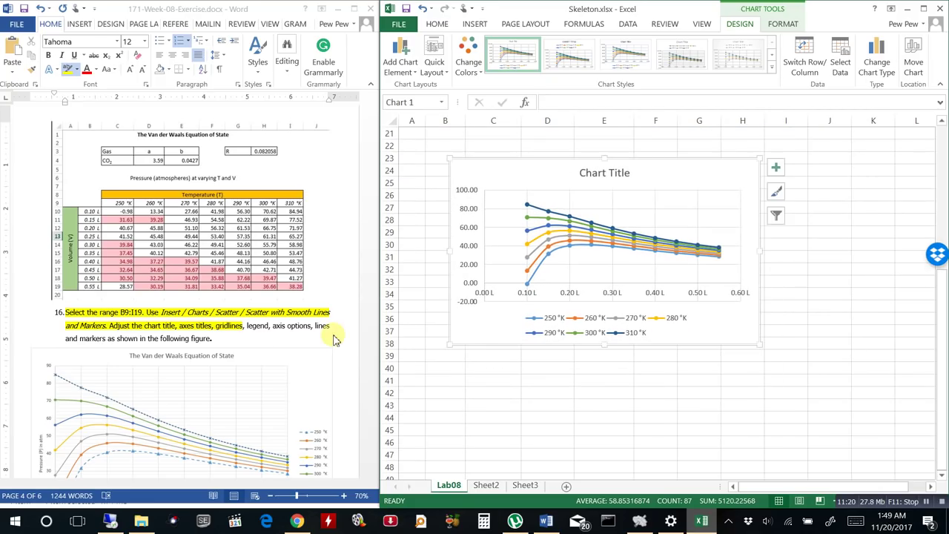
scroll(310, 358, "down", 2)
scroll(310, 358, "down", 1)
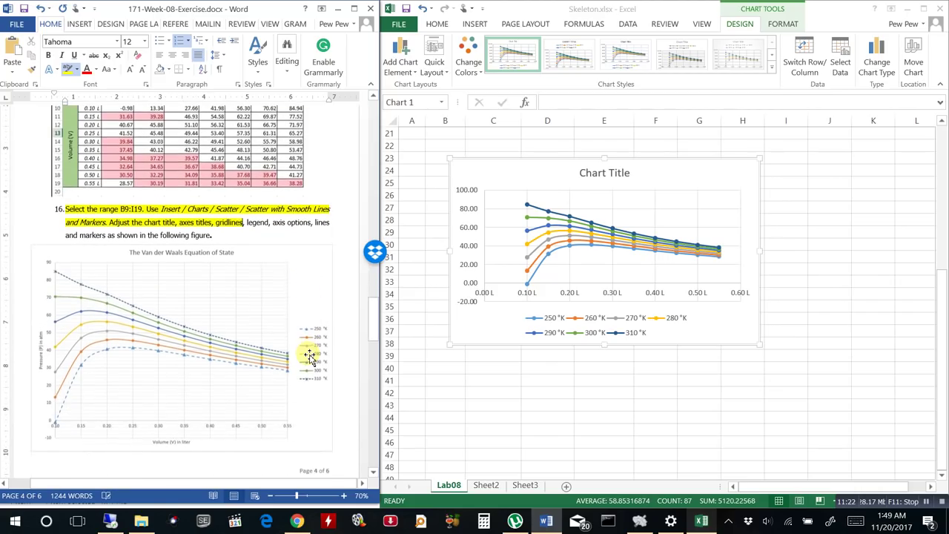
- Copy the heading text from cell A1
scroll(310, 358, "down", 1)
scroll(310, 358, "down", 2)
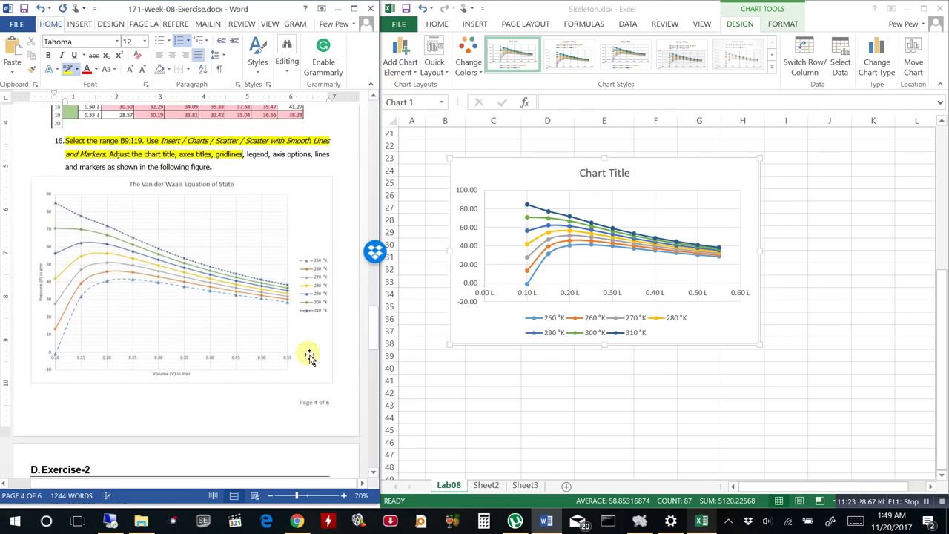
left_click(632, 178)
scroll(632, 180, "up", 2)
scroll(631, 180, "up", 5)
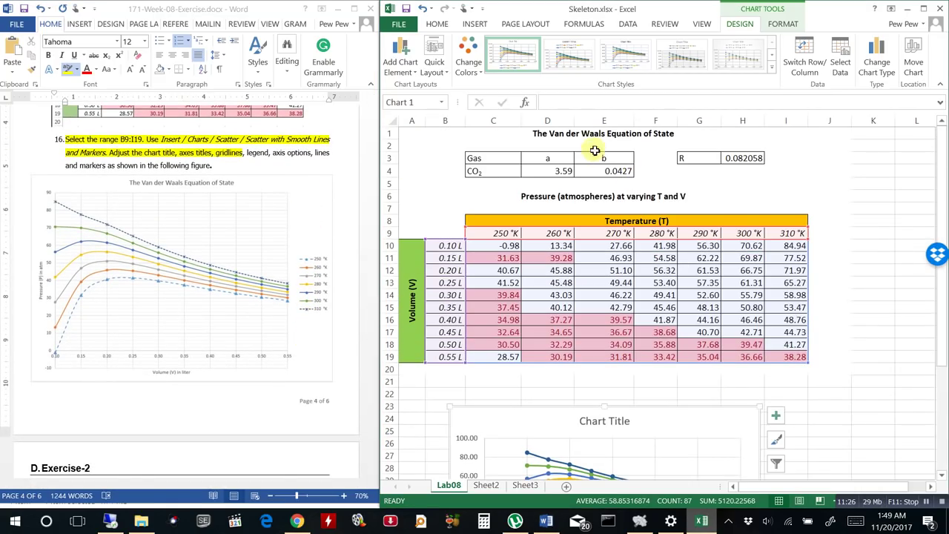
double_click(577, 134)
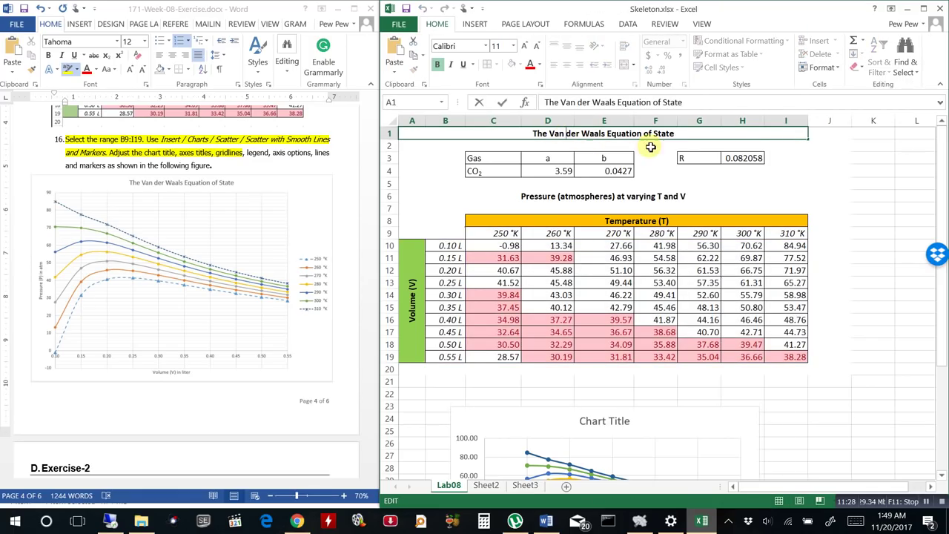
left_click_drag(679, 138, 533, 141)
key("ctrl+c")
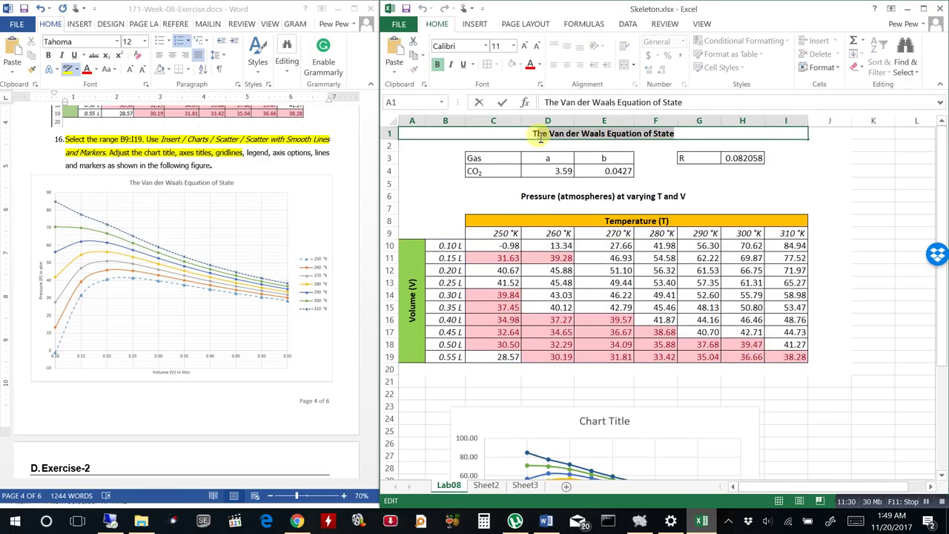
- Paste 'The Van der Waals Equation of State' as the chart title
scroll(660, 296, "down", 3)
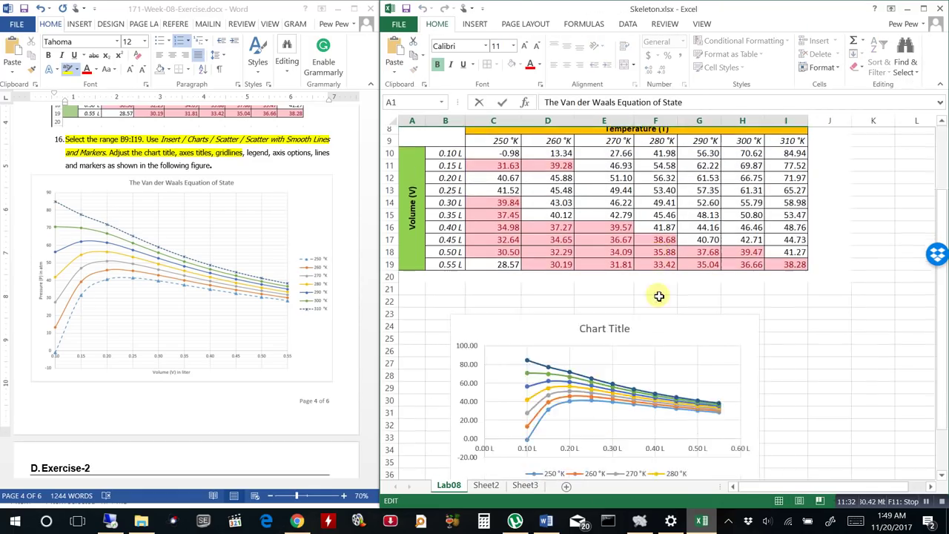
scroll(660, 299, "down", 3)
scroll(630, 252, "down", 2)
left_click(590, 174)
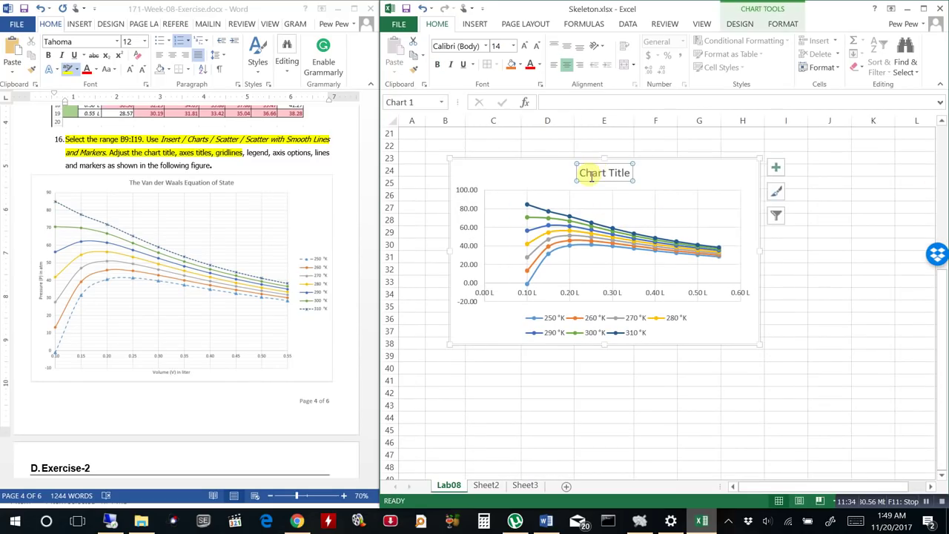
key("ctrl+v")
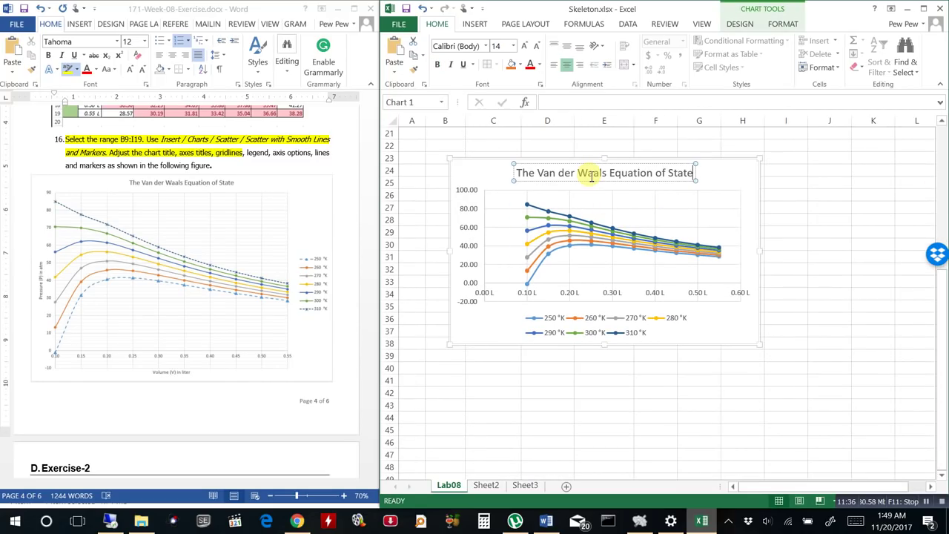
left_click(703, 326)
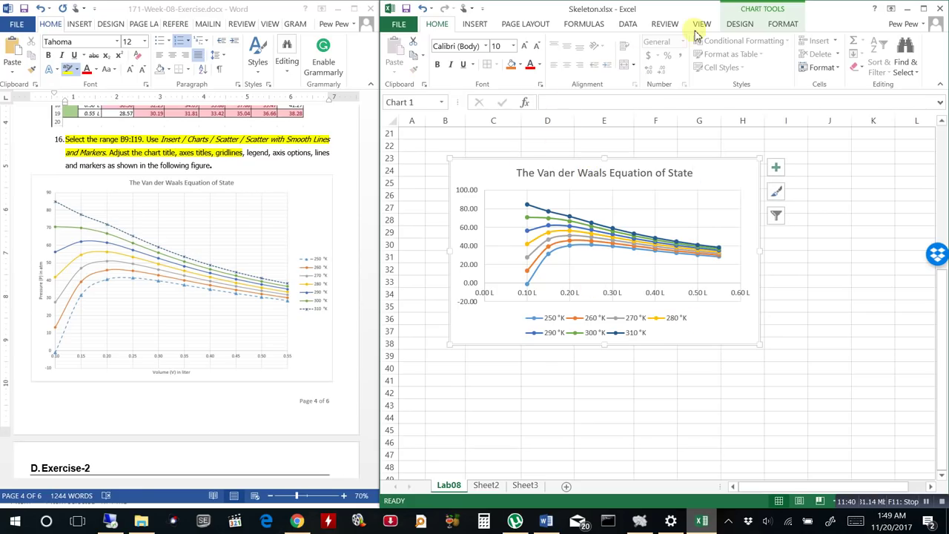
left_click(741, 25)
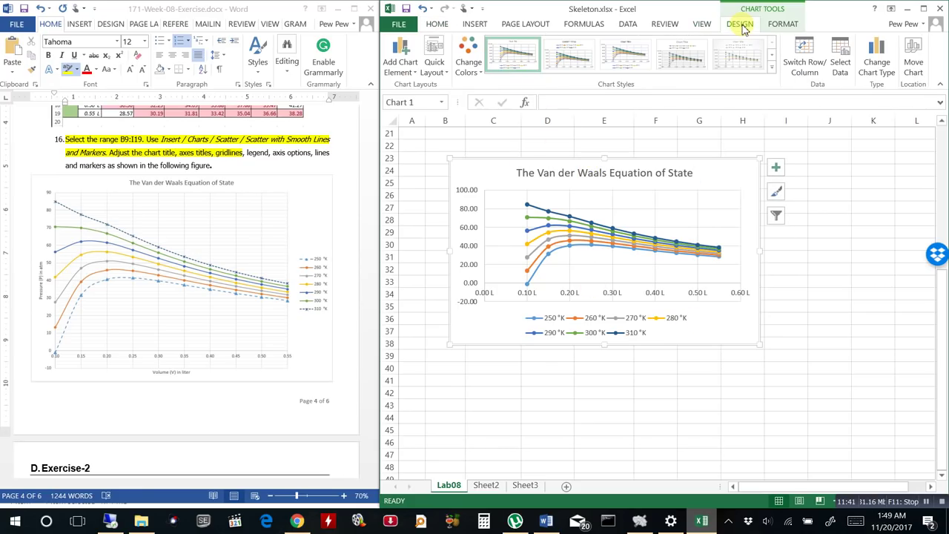
- Add primary horizontal and vertical axis titles to the chart
left_click(407, 74)
mouse_move(418, 101)
left_click(519, 108)
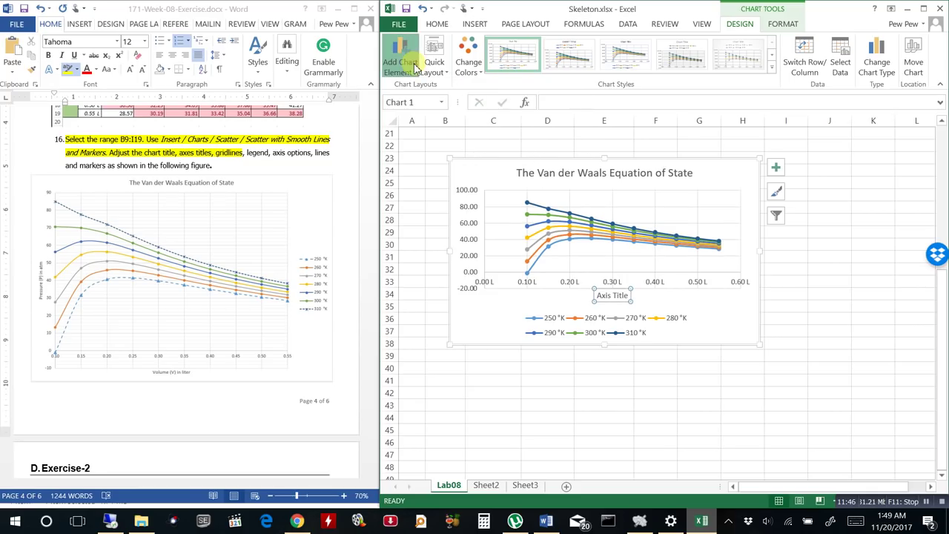
left_click(412, 69)
mouse_move(417, 101)
left_click(501, 131)
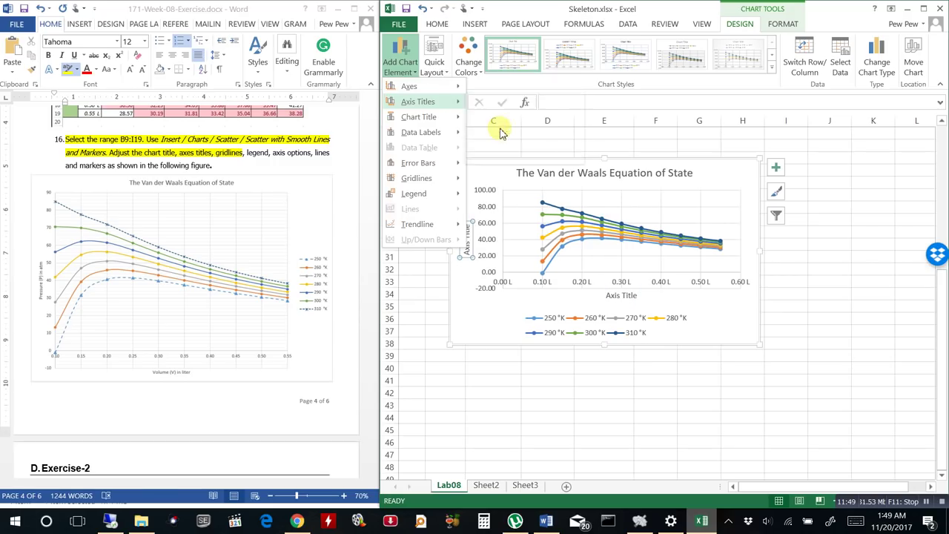
- Label the axes 'Volume (V) in Liter' (horizontal) and 'Pressure (P) in atm' (vertical)
left_click(614, 300)
triple_click(615, 300)
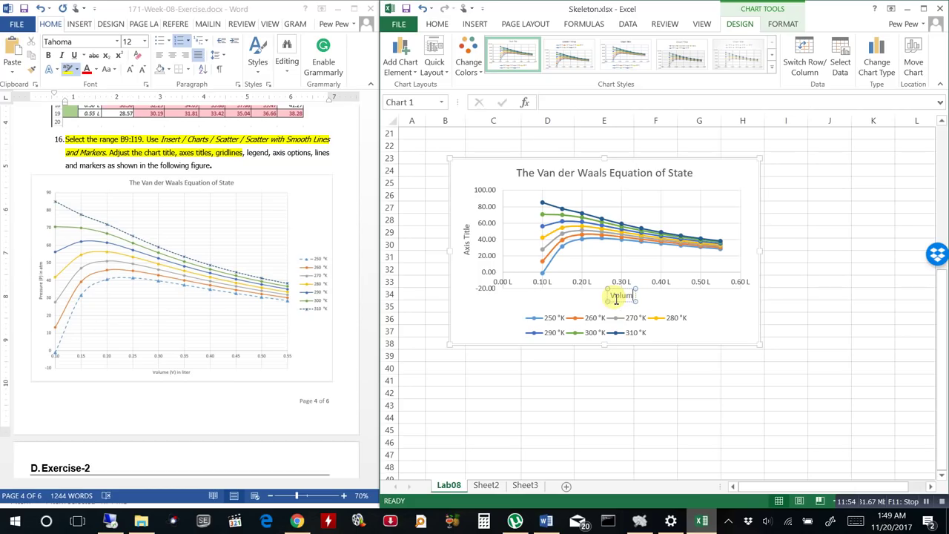
type("e (V) in")
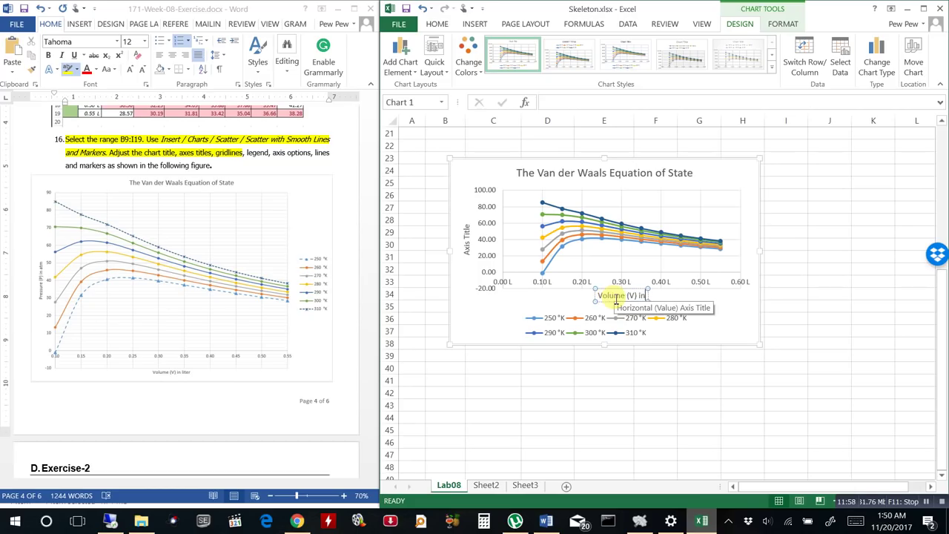
type("er")
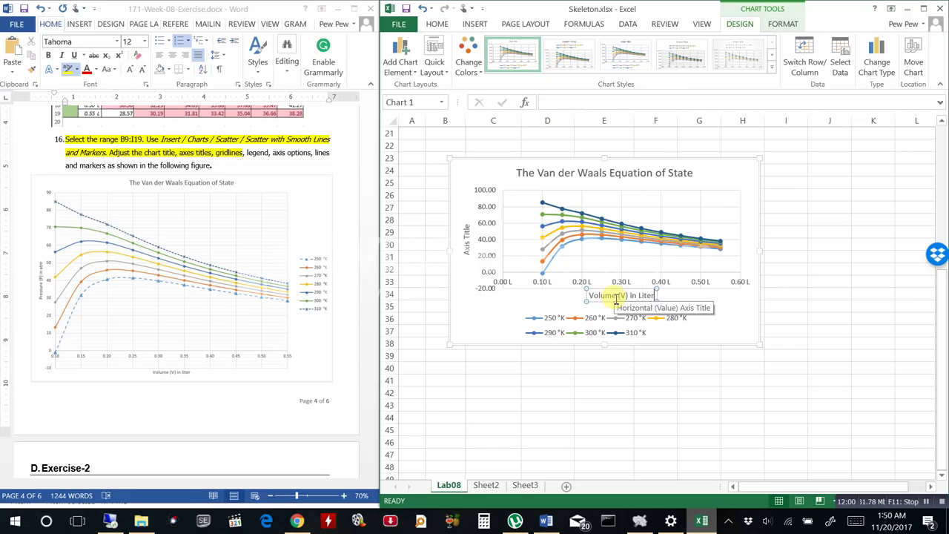
left_click(466, 250)
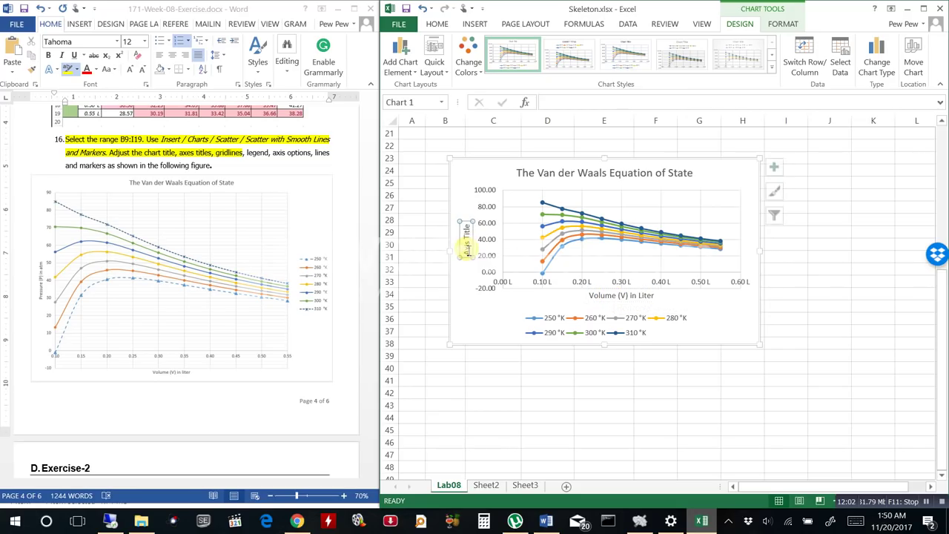
triple_click(465, 255)
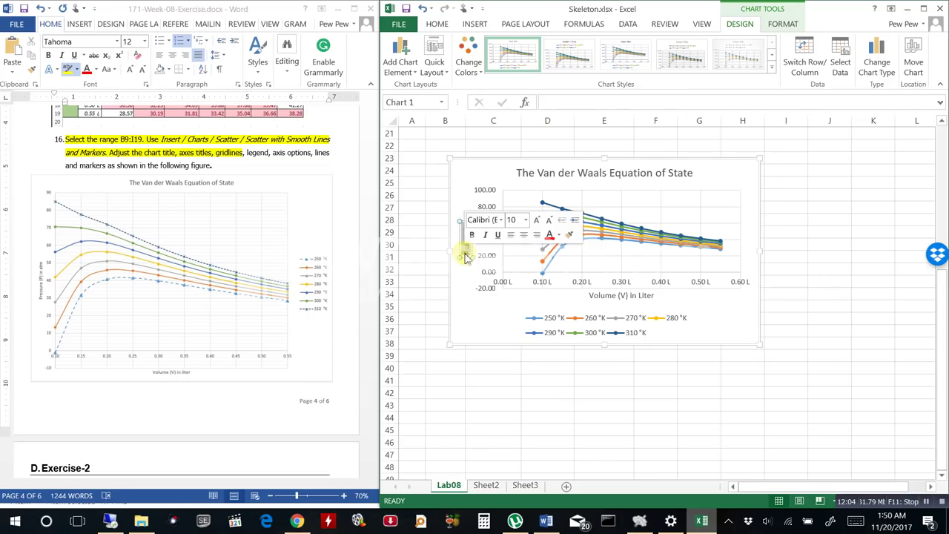
type("Pressure (P) in atm")
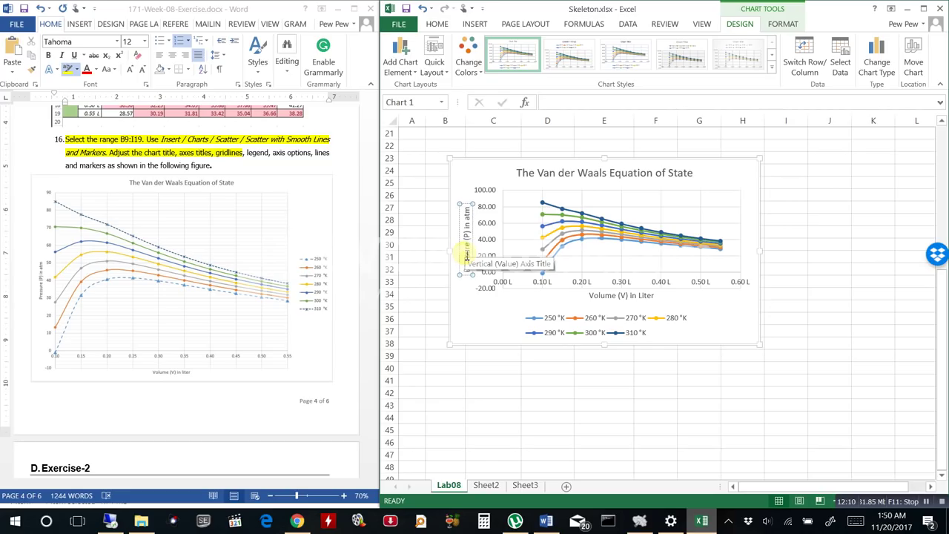
left_click(566, 311)
left_click(406, 67)
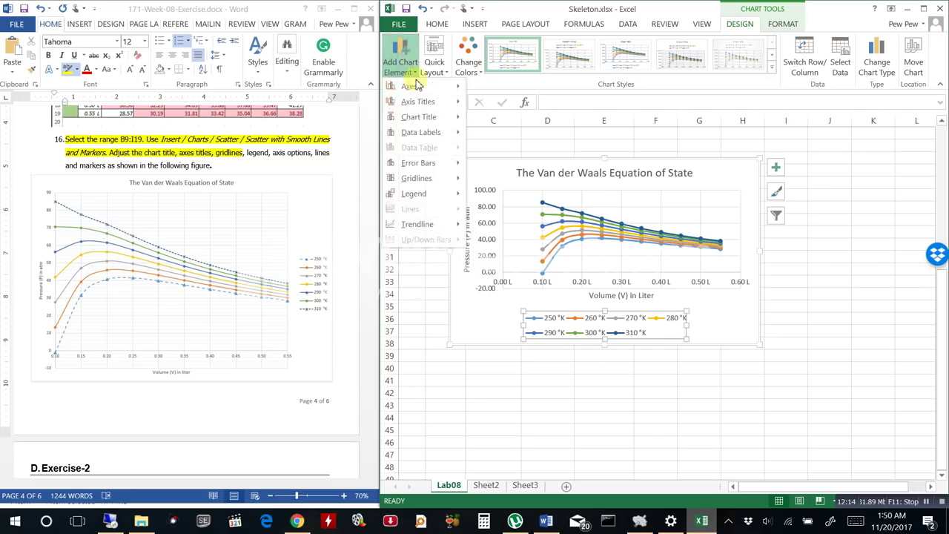
- Place the temperature legend on the chart's right and drag the chart corners to enlarge it
mouse_move(414, 193)
left_click(505, 229)
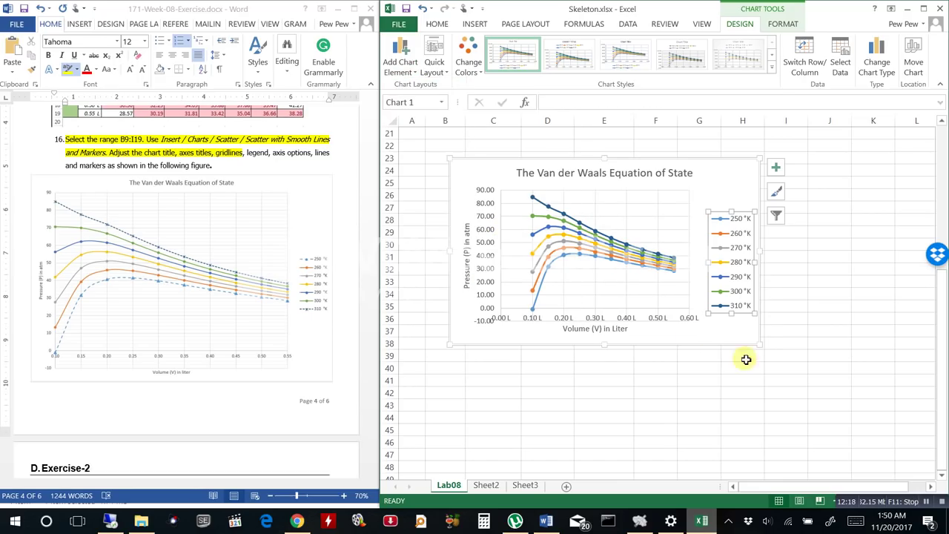
left_click_drag(760, 345, 822, 407)
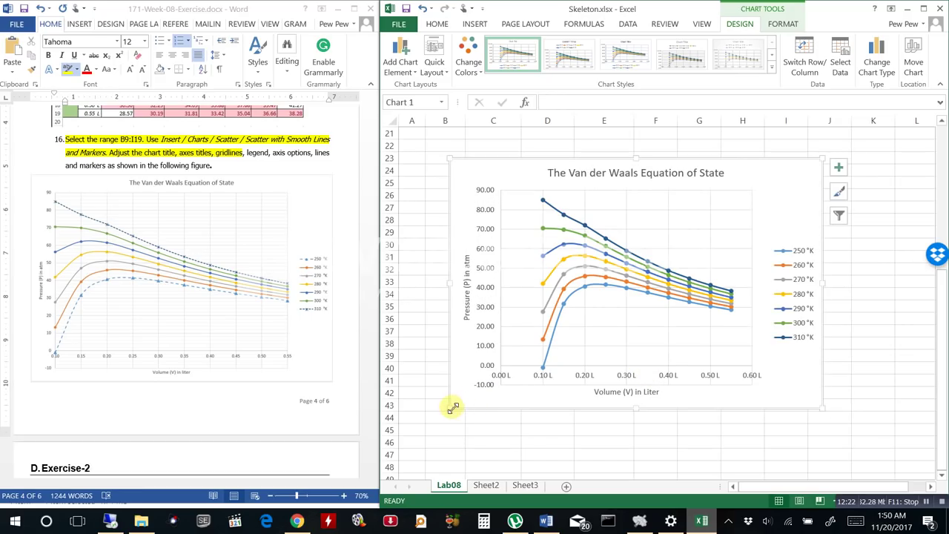
left_click_drag(452, 408, 420, 430)
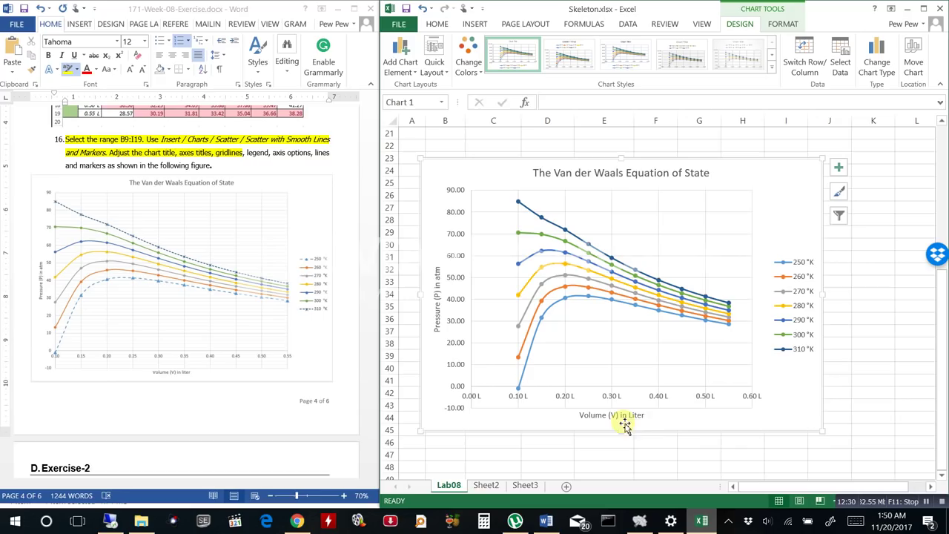
left_click(750, 398)
- Set the volume axis bounds to minimum 0.1 and maximum 0.55
double_click(751, 398)
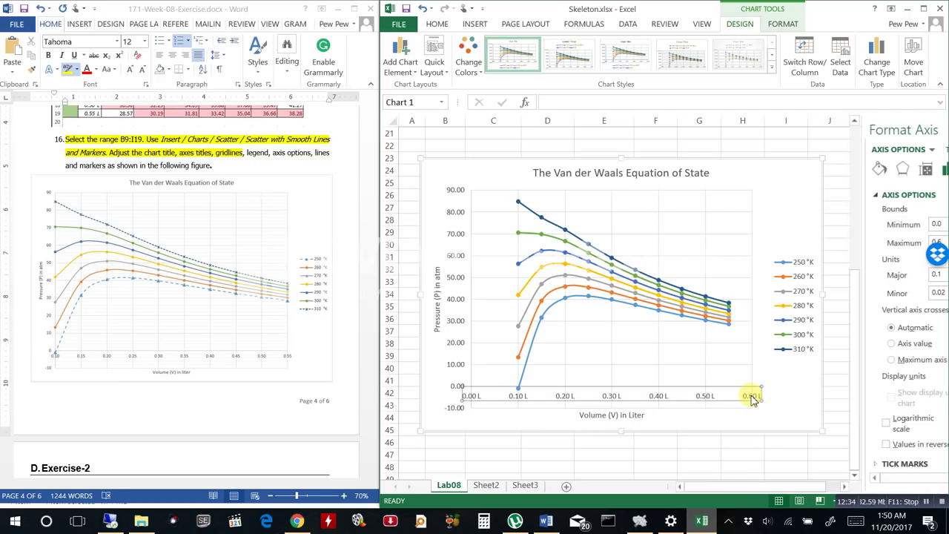
left_click_drag(891, 227, 871, 224)
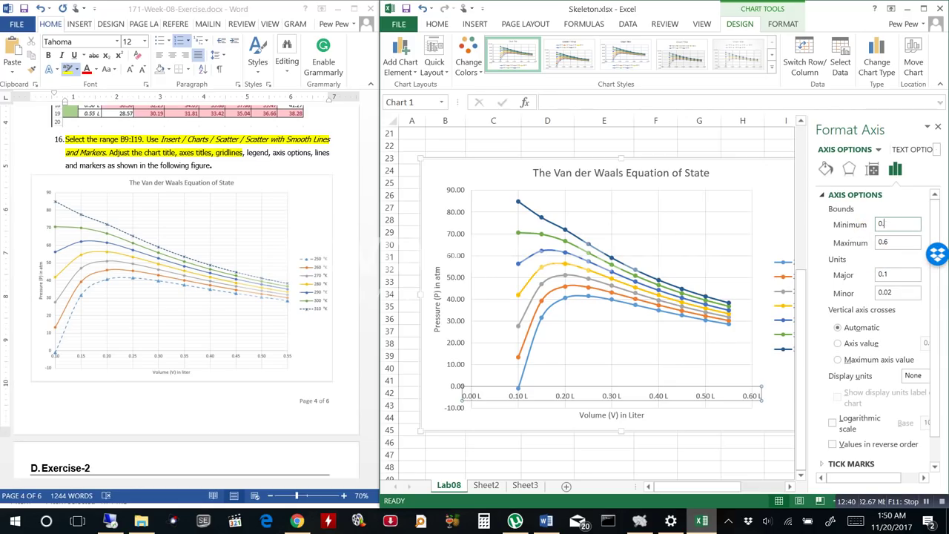
type("1")
key("Tab")
type("0.55")
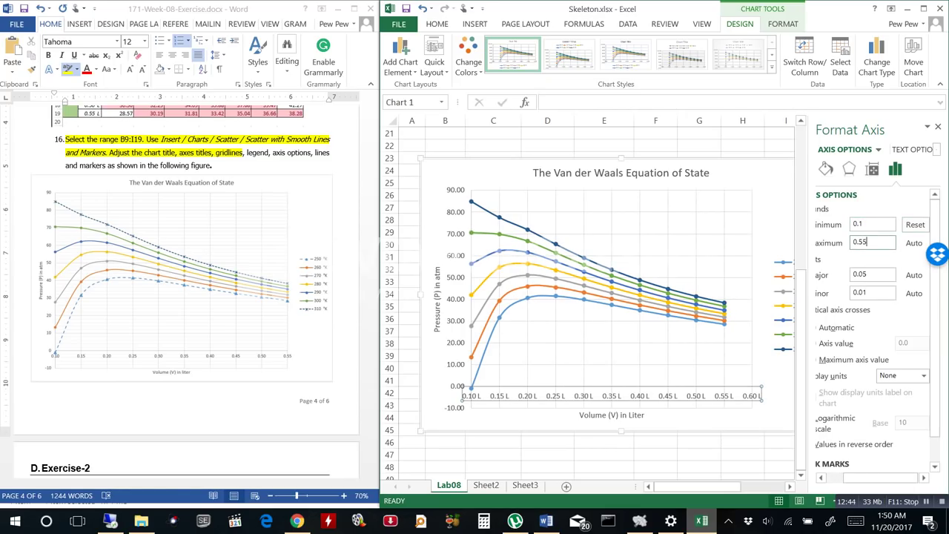
key("Tab")
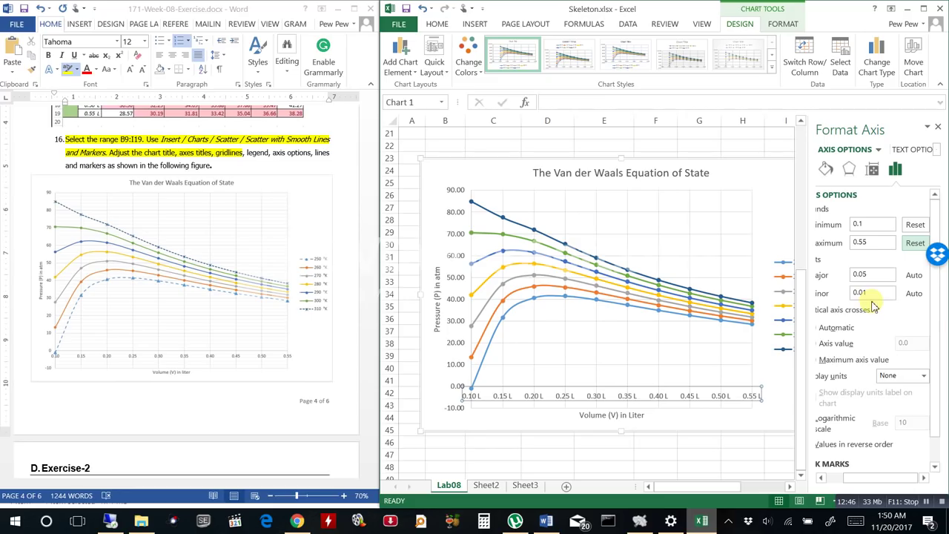
- Switch the volume axis labels to the Number category, dropping the L unit
scroll(872, 381, "down", 1)
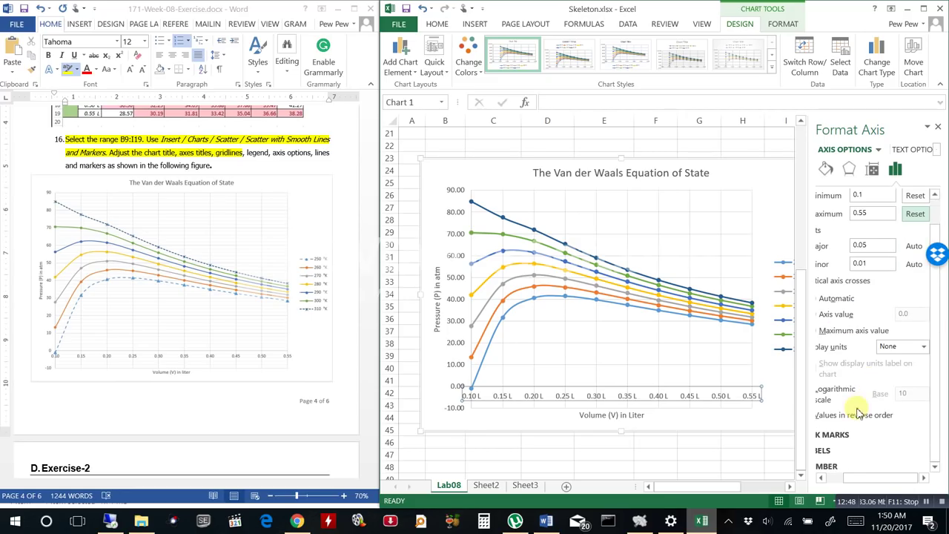
left_click_drag(811, 403, 801, 403)
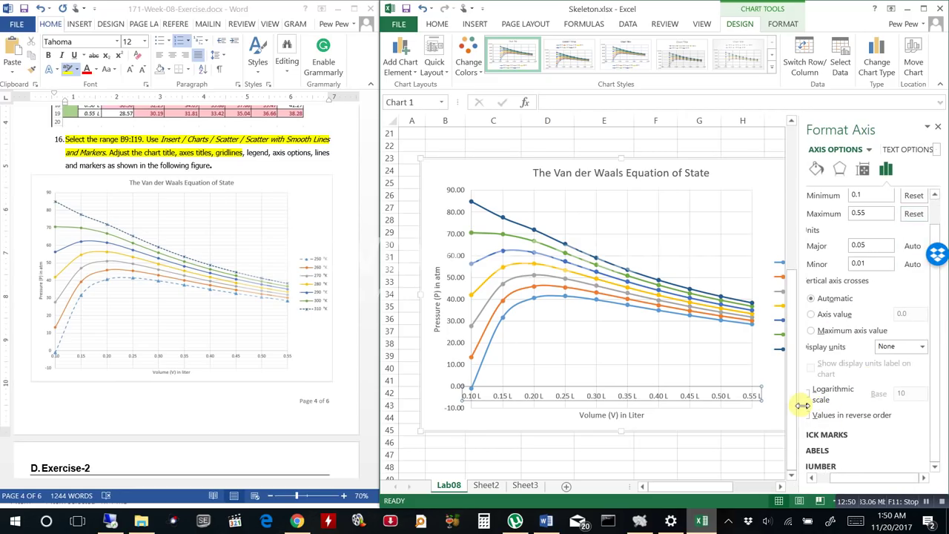
left_click_drag(832, 478, 819, 478)
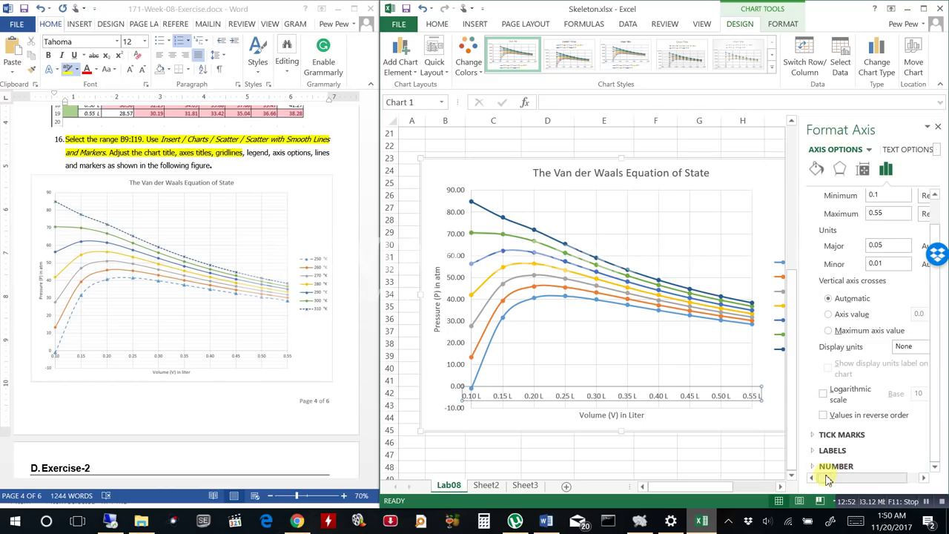
left_click(836, 465)
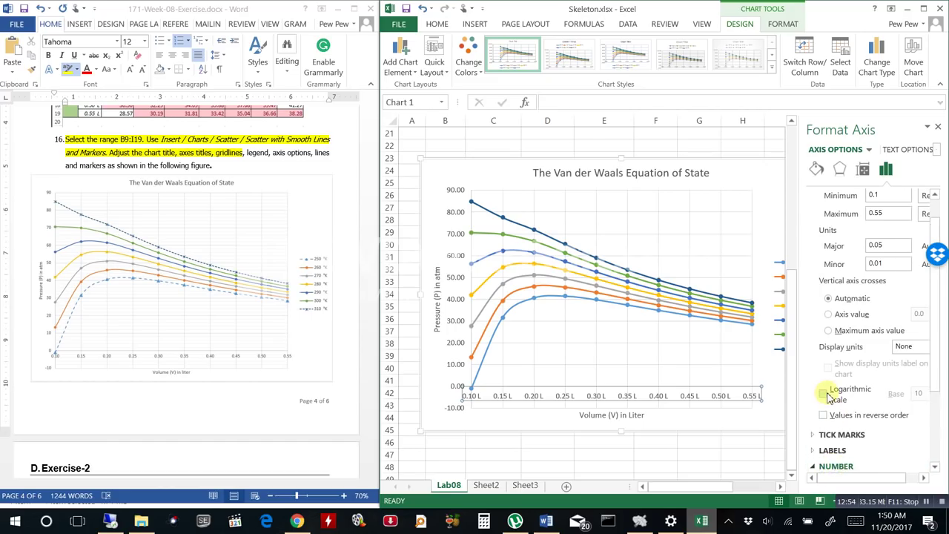
left_click(838, 381)
left_click(838, 382)
left_click(838, 382)
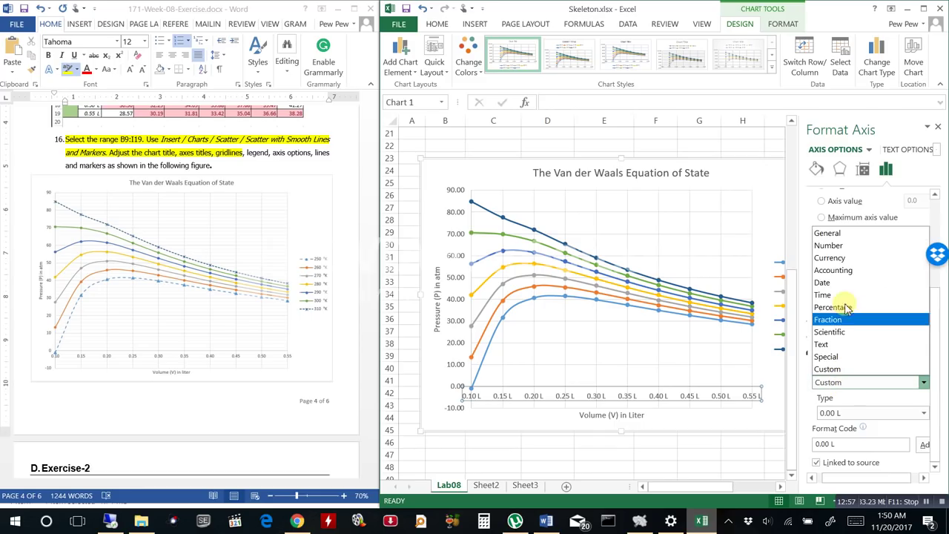
left_click(828, 246)
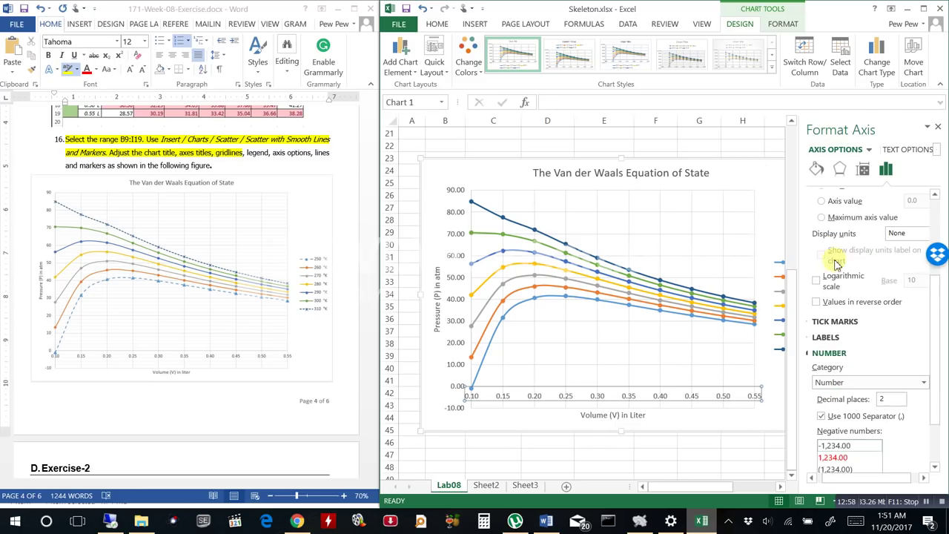
left_click(722, 424)
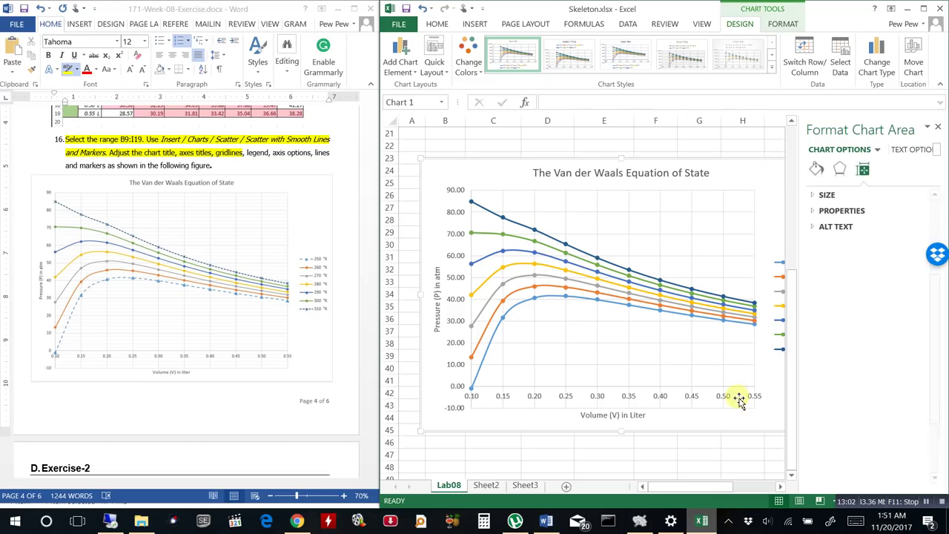
- Format the pressure axis labels as numbers with 0 decimal places
left_click(938, 127)
double_click(454, 193)
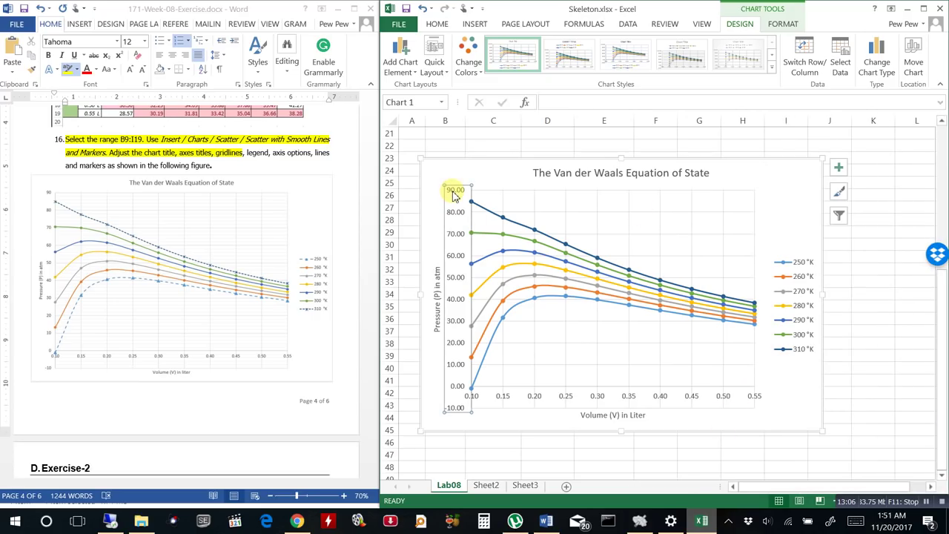
scroll(865, 383, "down", 2)
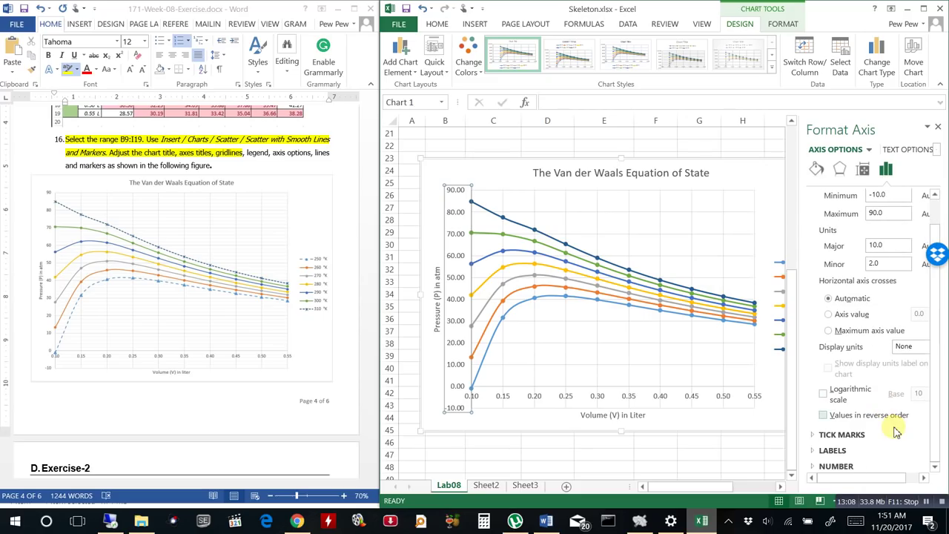
left_click(829, 466)
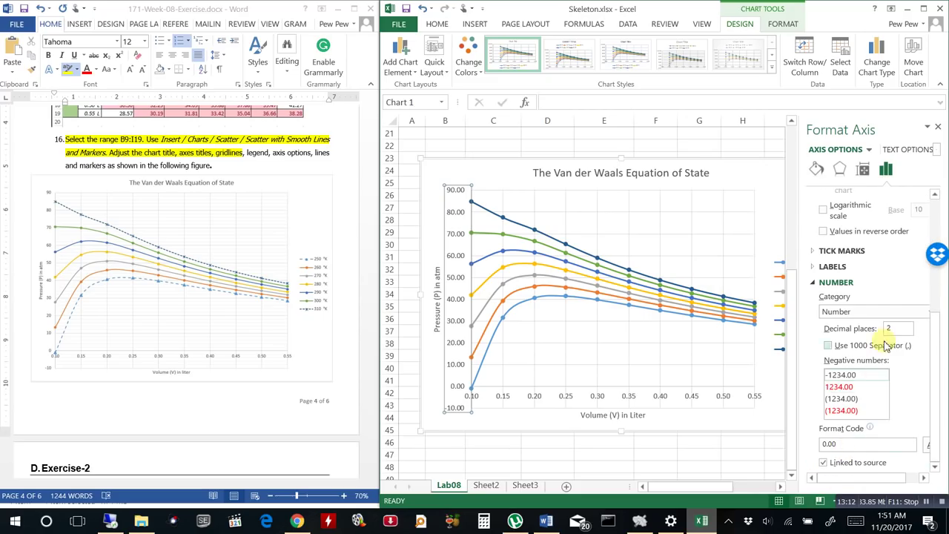
left_click_drag(893, 332, 871, 328)
type("0")
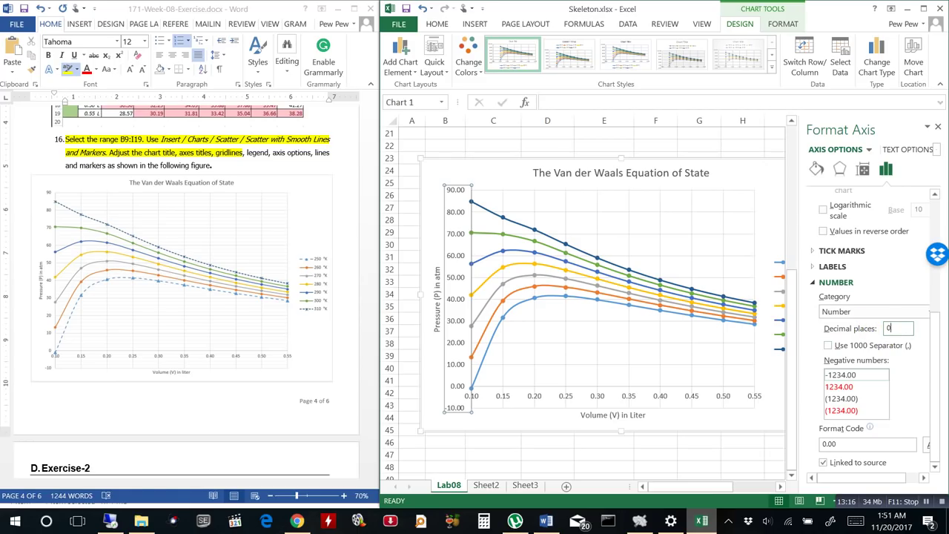
key("Return")
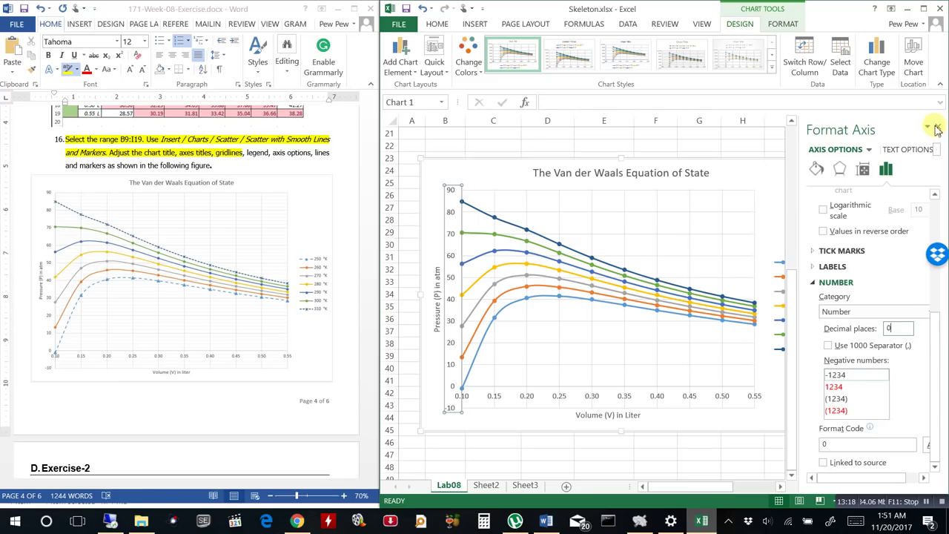
left_click(936, 129)
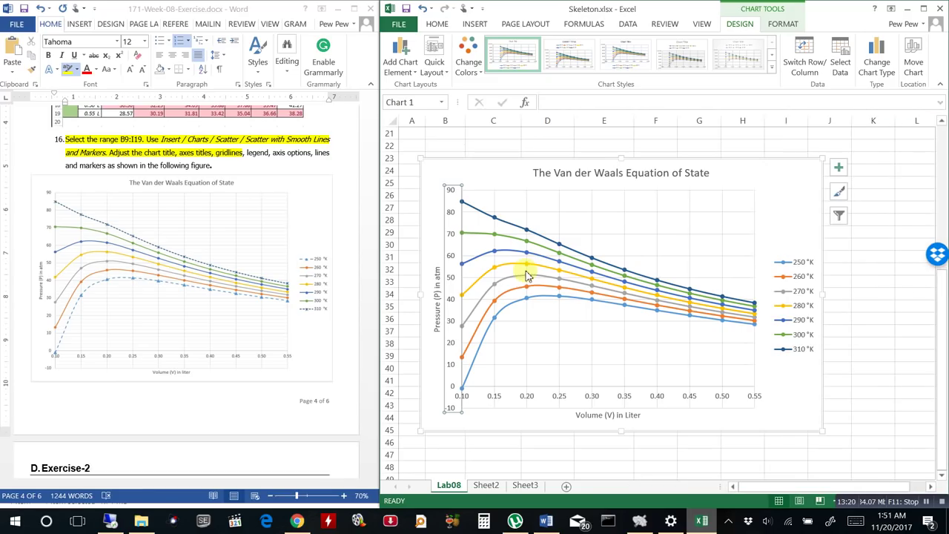
- Add primary minor horizontal gridlines to the chart
left_click(543, 332)
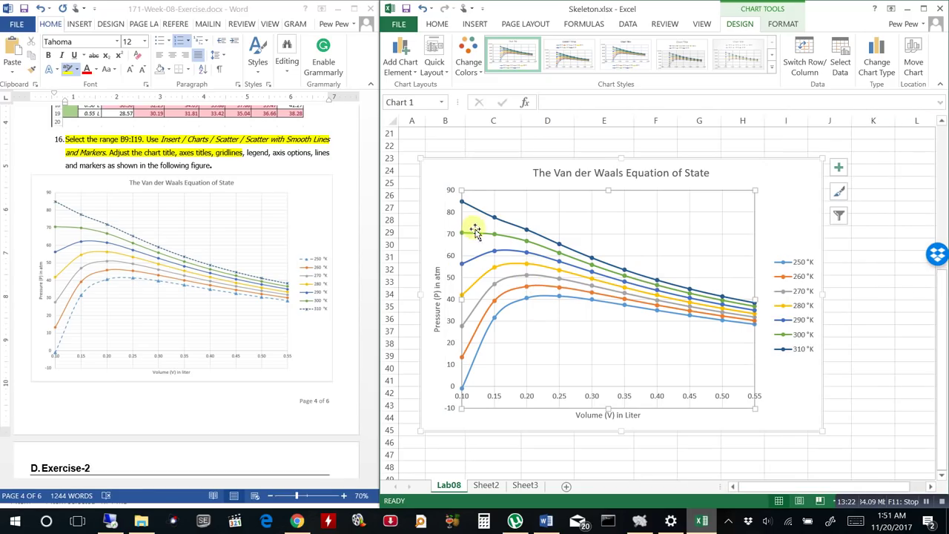
left_click(409, 70)
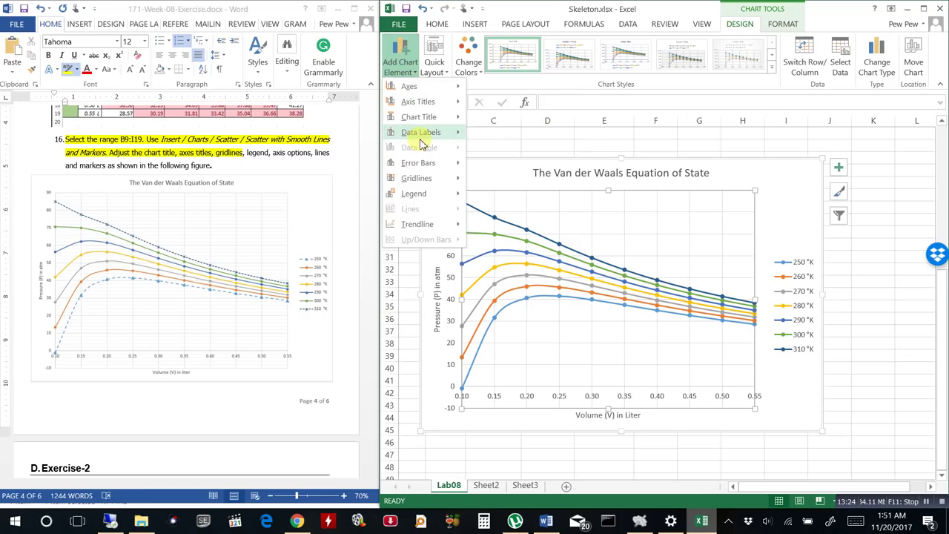
mouse_move(416, 178)
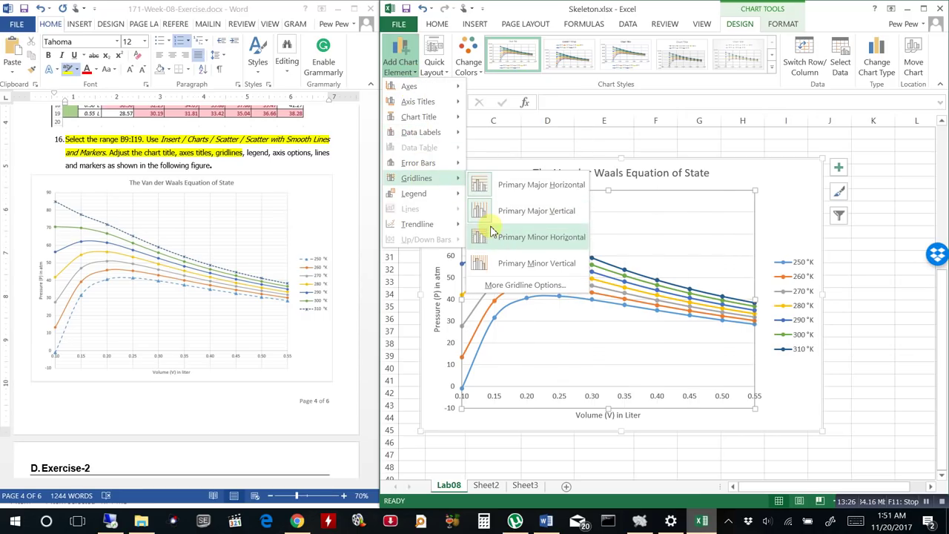
left_click(493, 235)
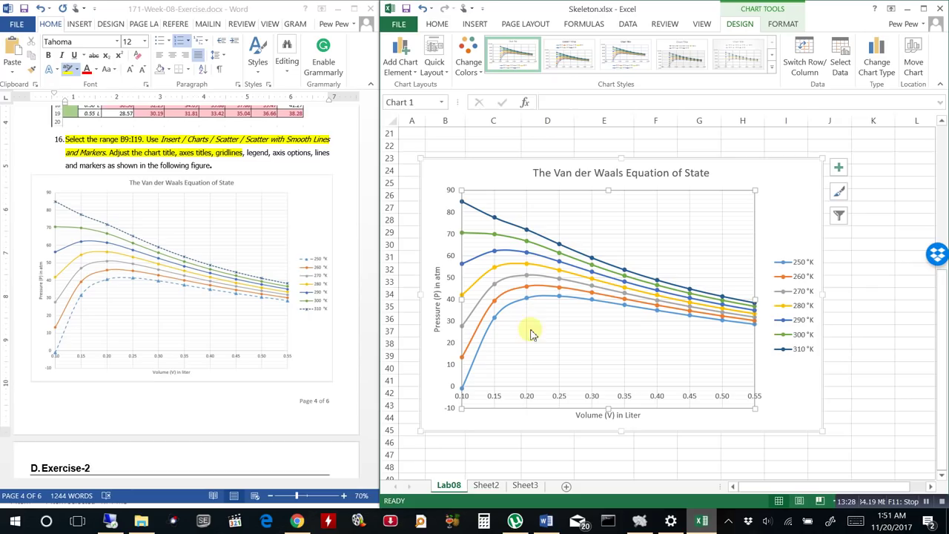
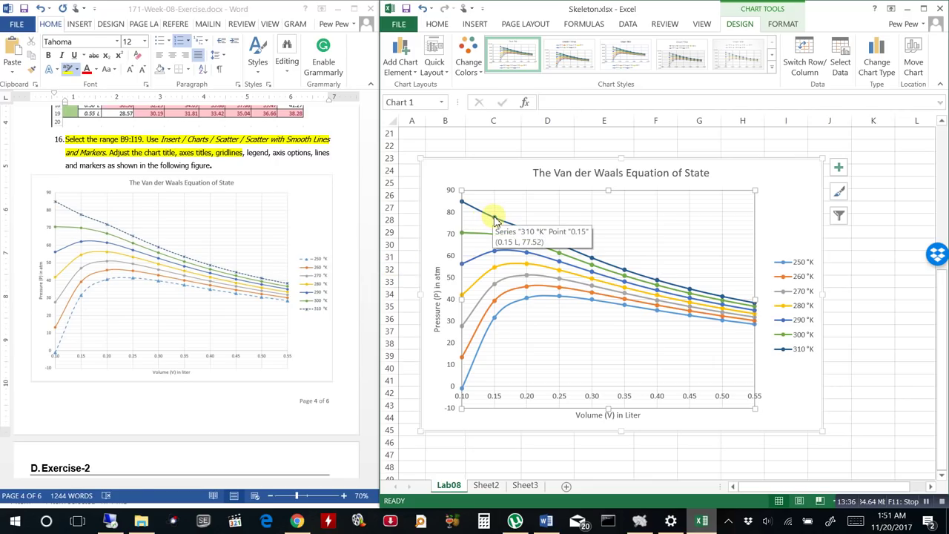
- Make the 310 °K series line dashed
double_click(495, 221)
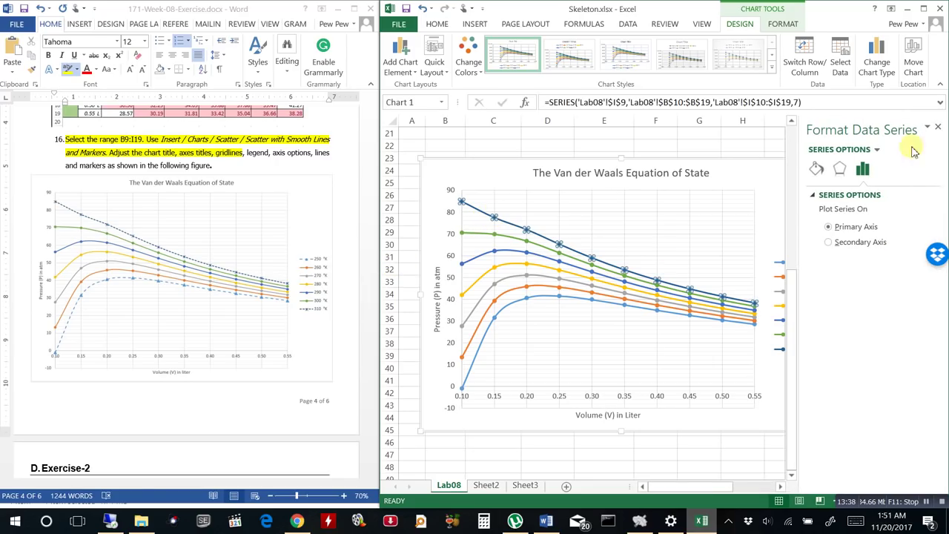
left_click(817, 169)
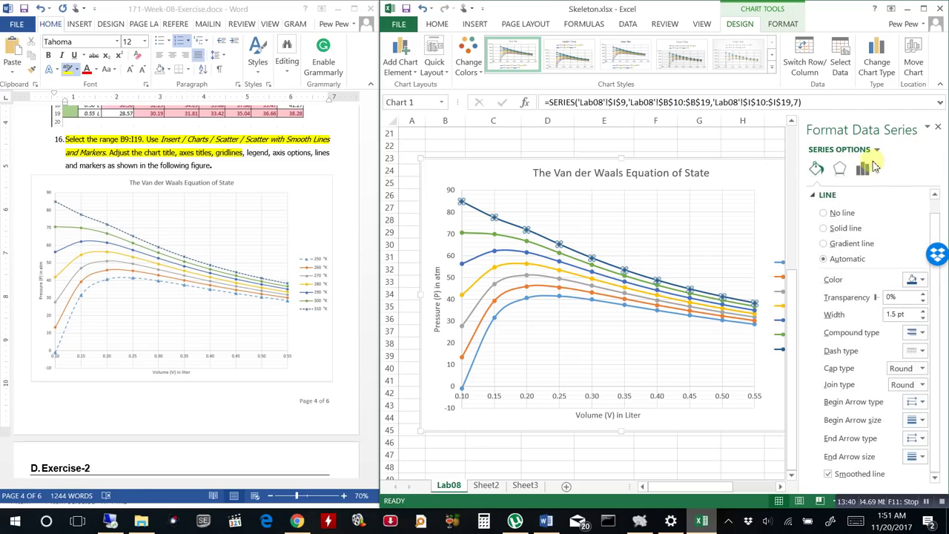
left_click(937, 131)
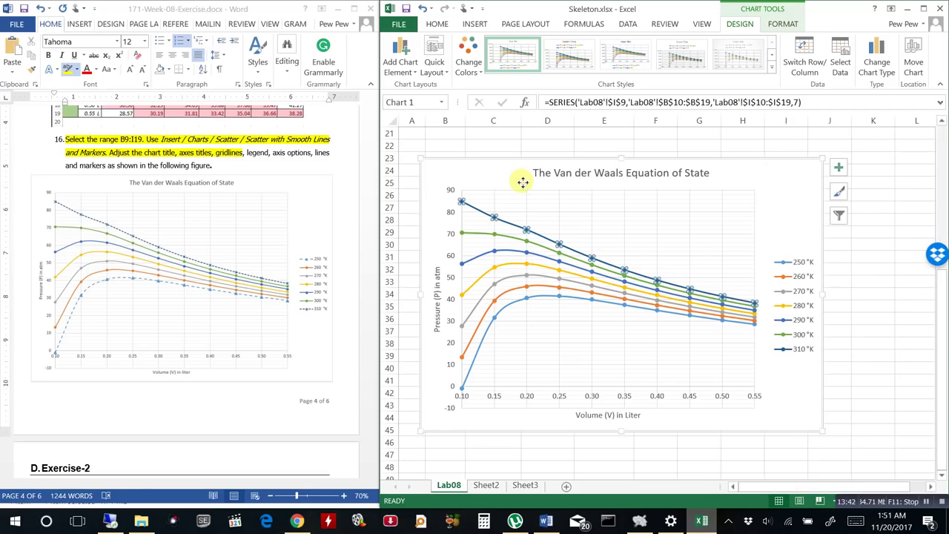
left_click(511, 212)
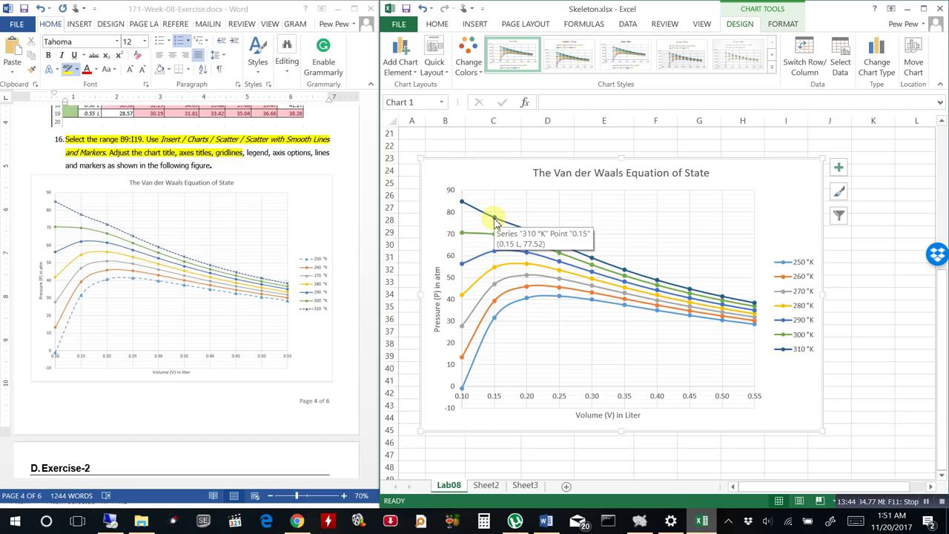
double_click(495, 221)
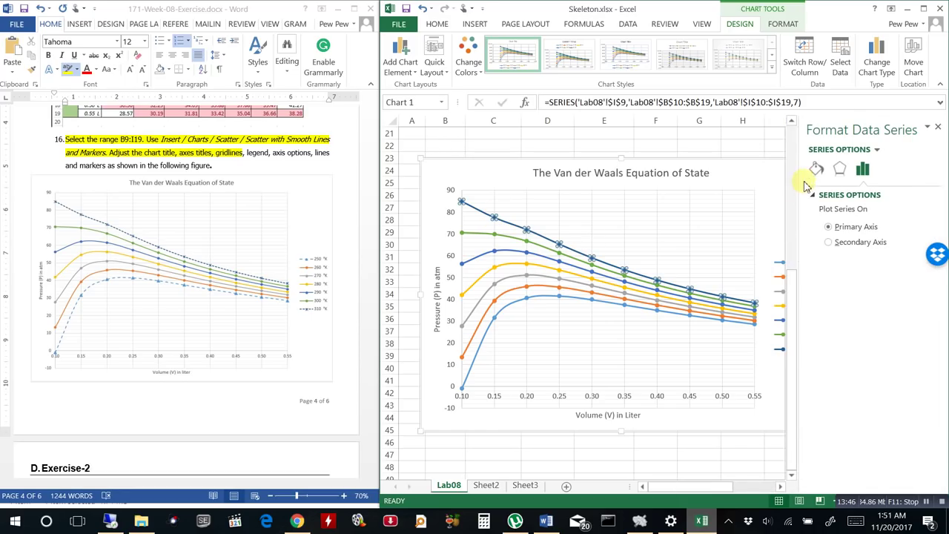
left_click(817, 169)
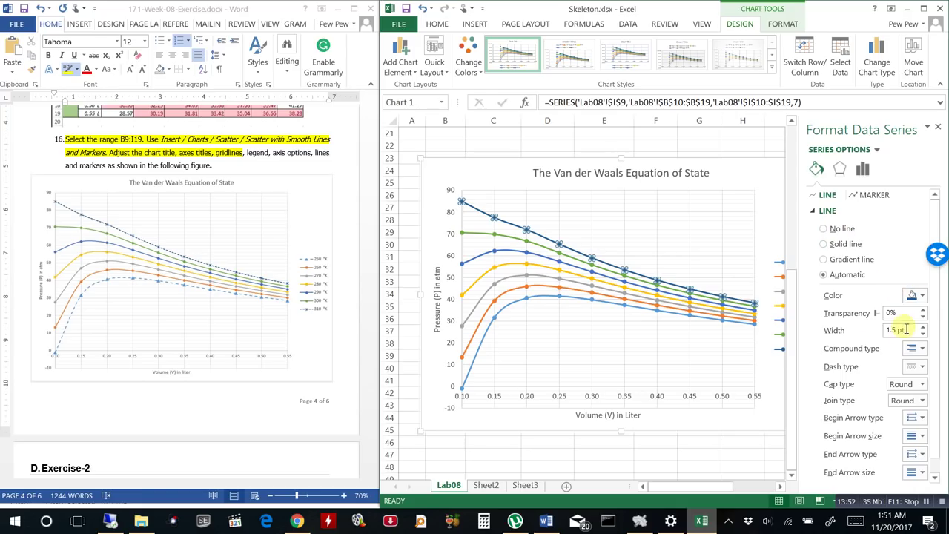
left_click(917, 366)
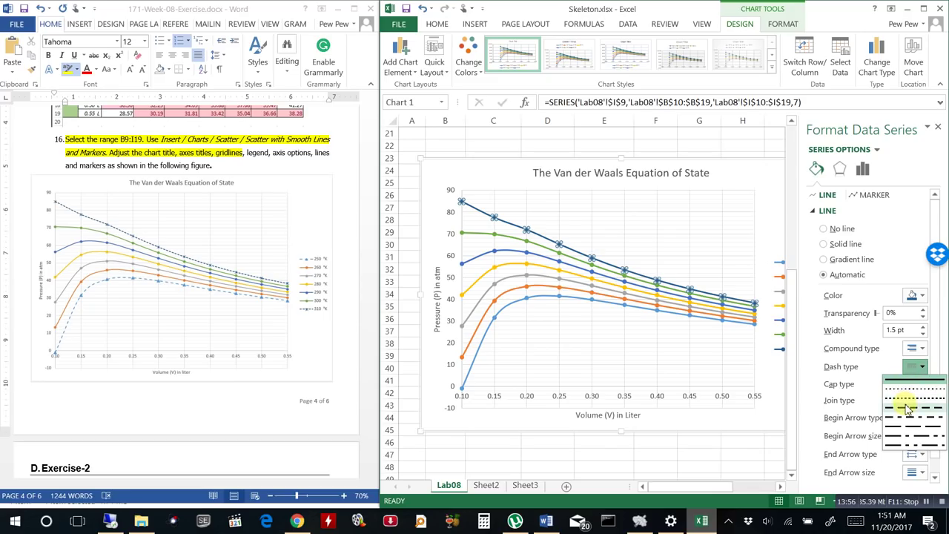
left_click(905, 407)
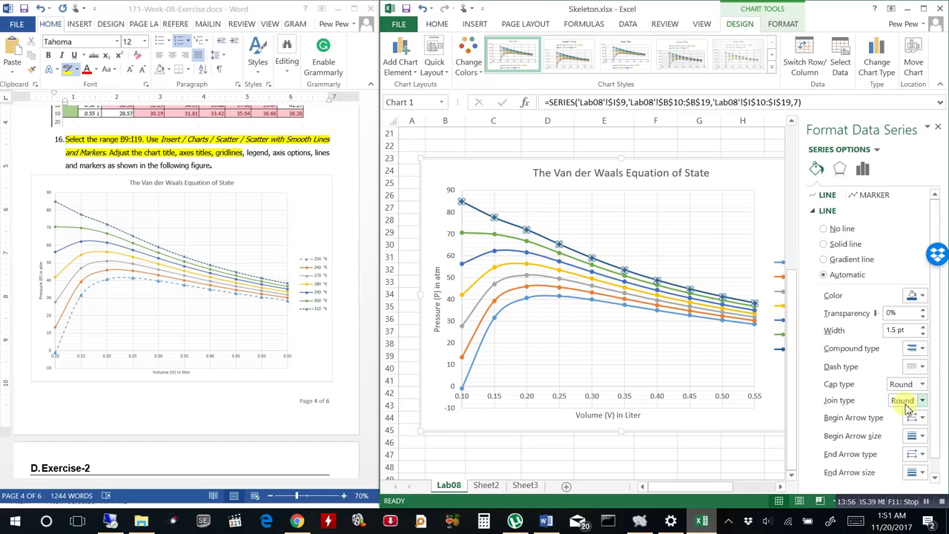
- Give the 310 °K series built-in X markers at size 6
left_click(864, 195)
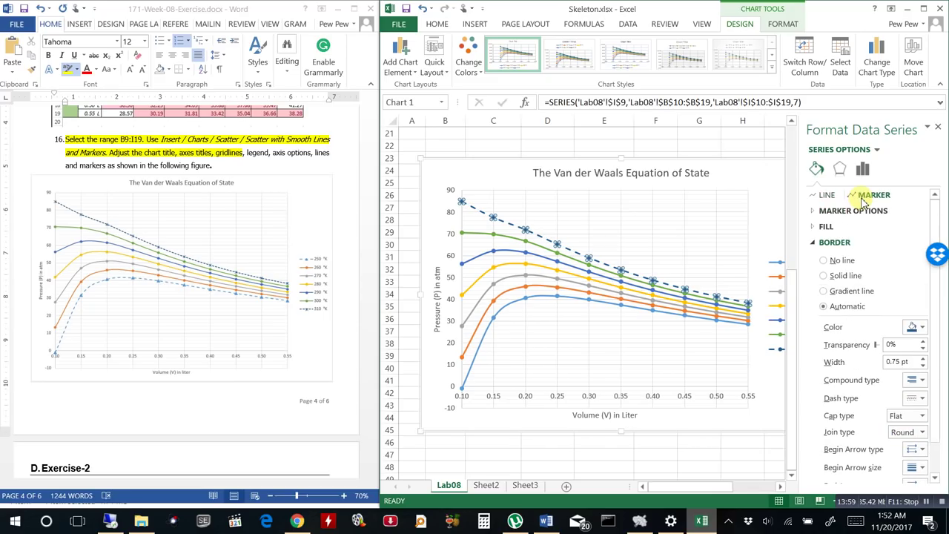
left_click(816, 242)
left_click(819, 228)
left_click(819, 227)
left_click(816, 213)
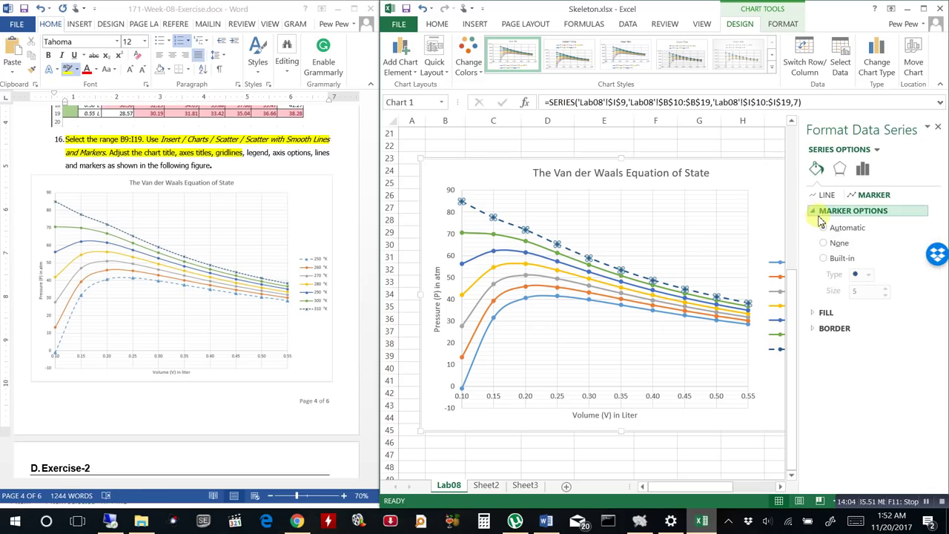
left_click(841, 258)
left_click(871, 275)
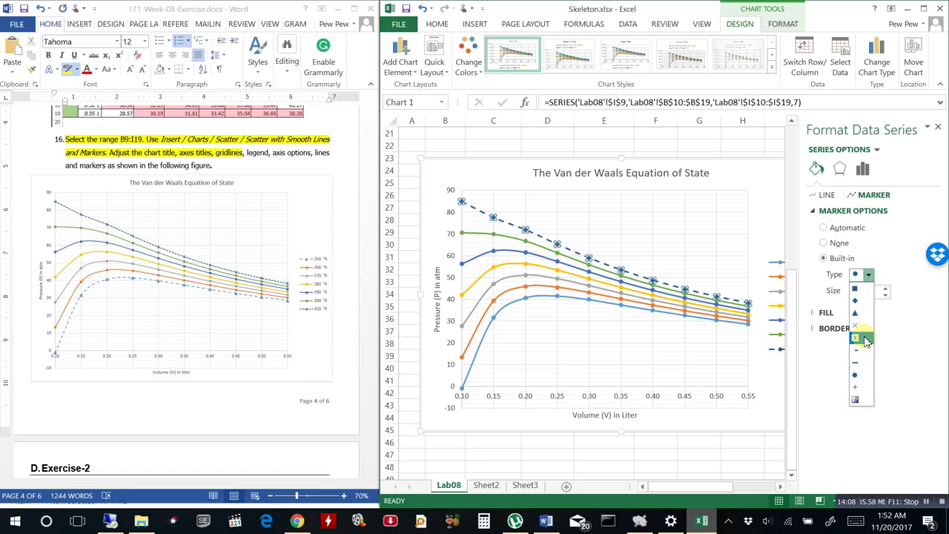
left_click(856, 326)
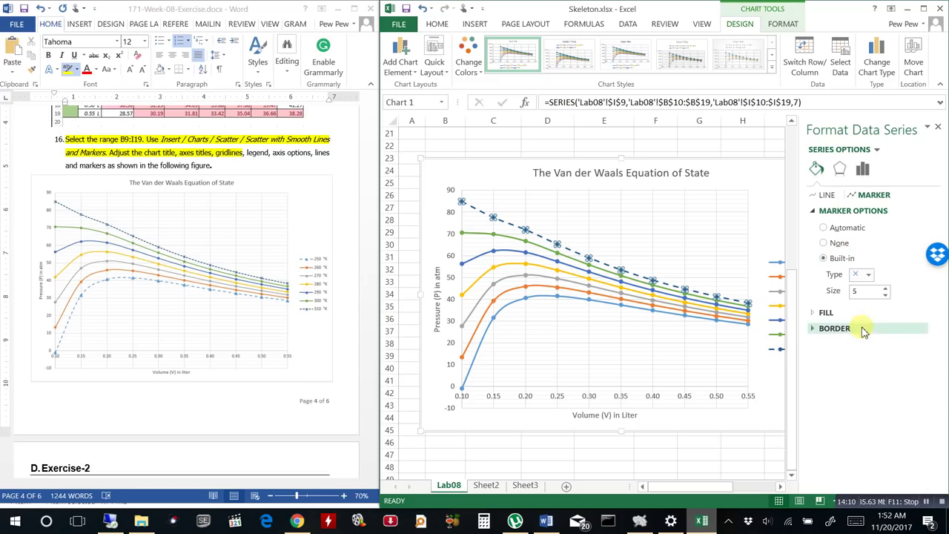
left_click(884, 287)
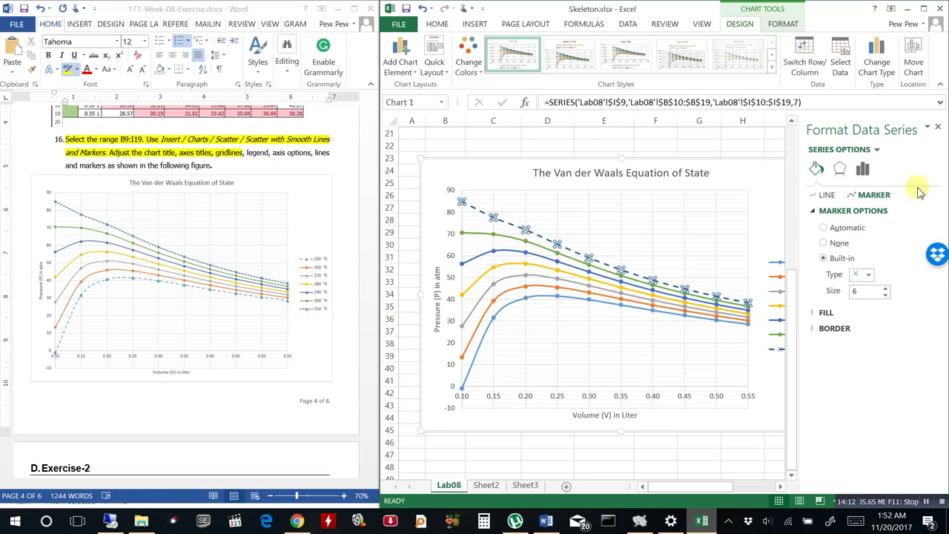
left_click(940, 131)
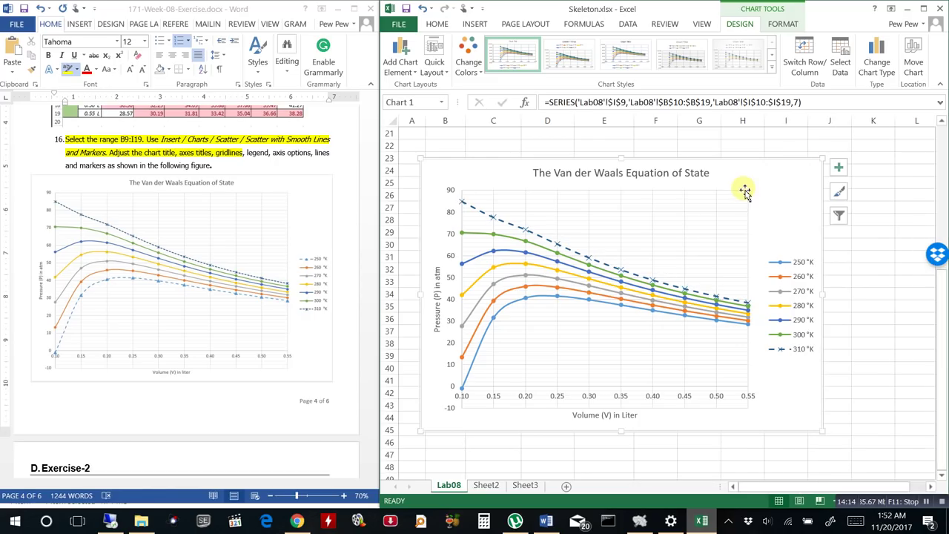
left_click(745, 191)
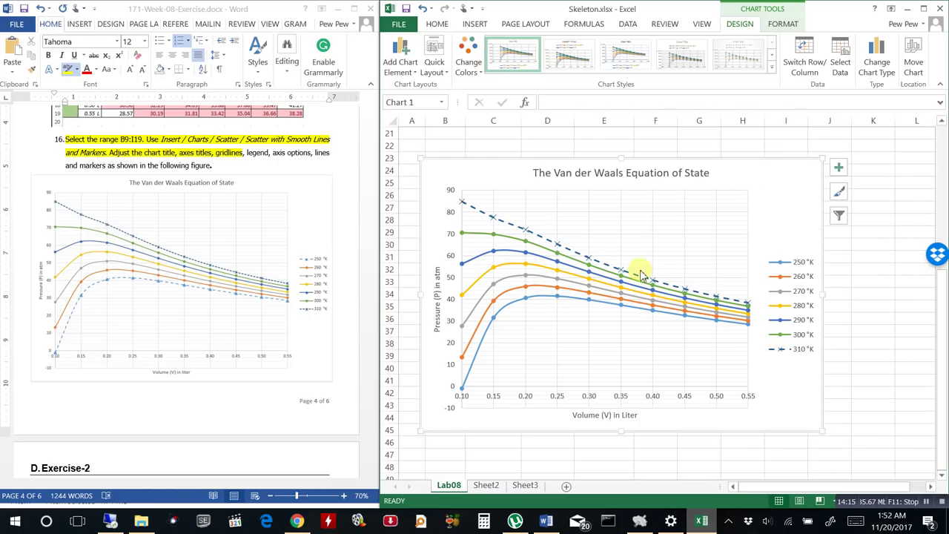
- Give the 250 °K series built-in triangle markers
double_click(528, 301)
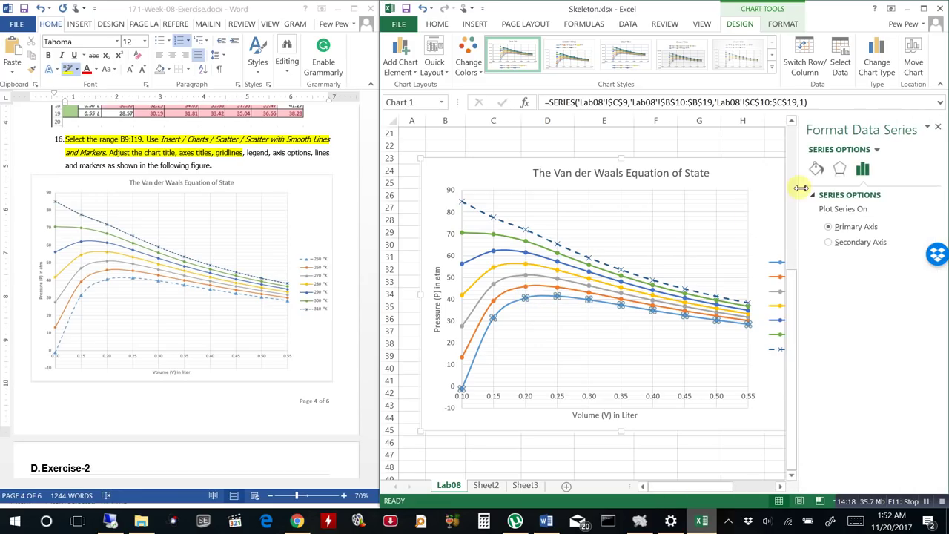
left_click(815, 176)
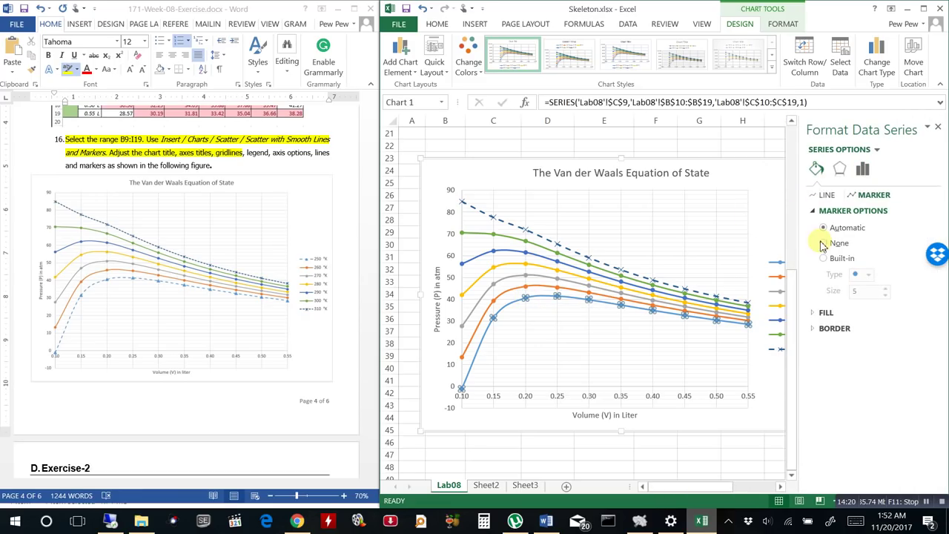
left_click(829, 260)
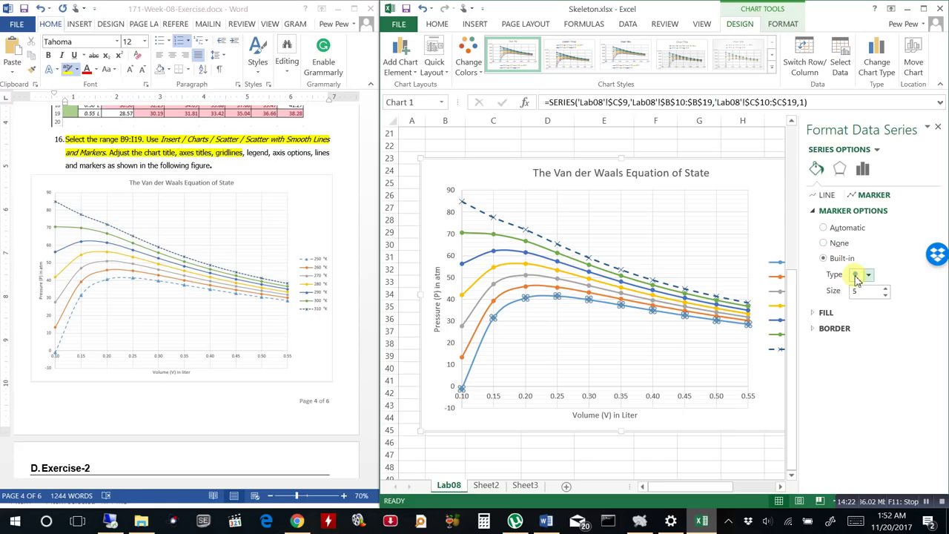
left_click(858, 275)
left_click(860, 320)
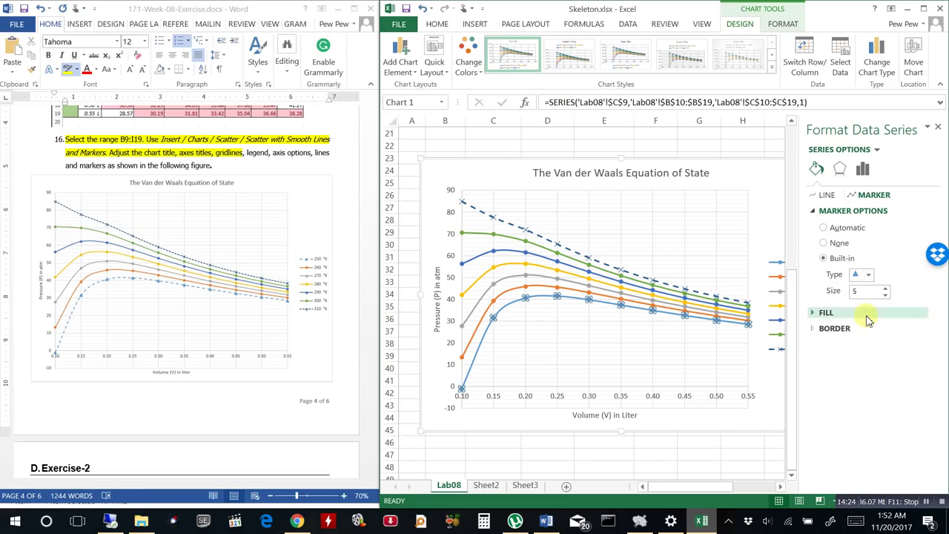
- Set the 250 °K series line to a dashed style
left_click(825, 194)
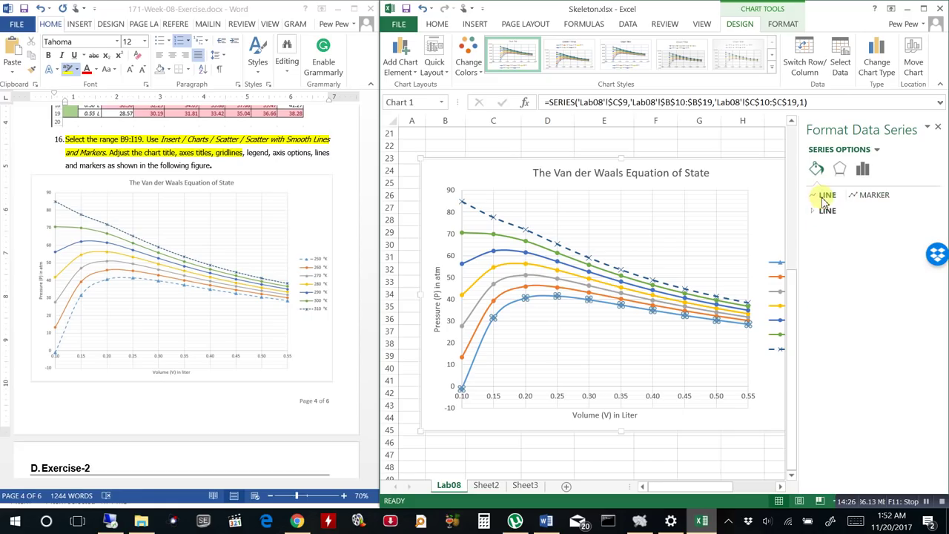
left_click(820, 210)
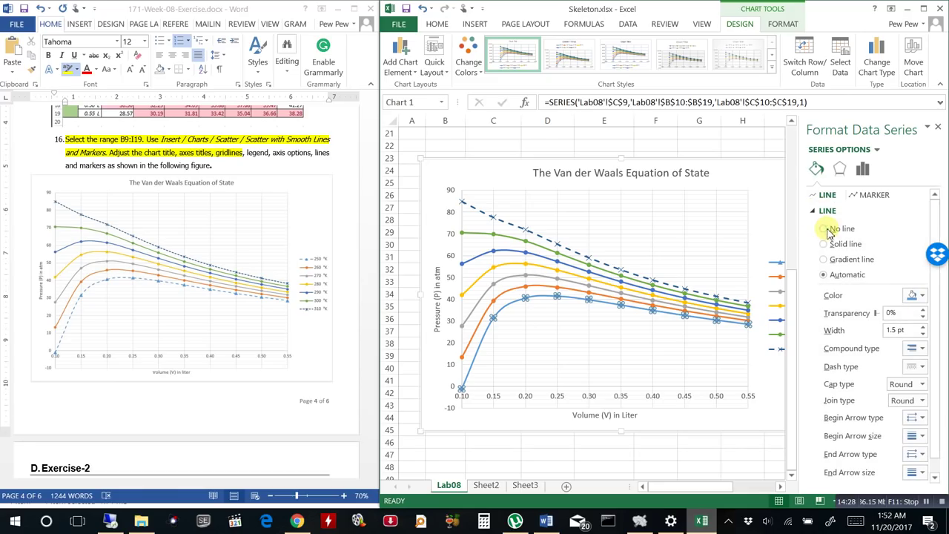
left_click(917, 369)
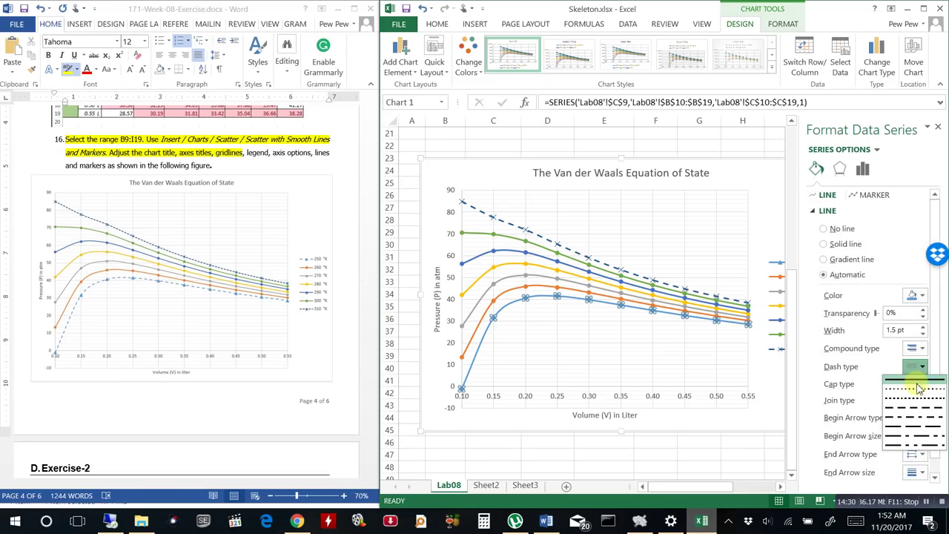
left_click(911, 413)
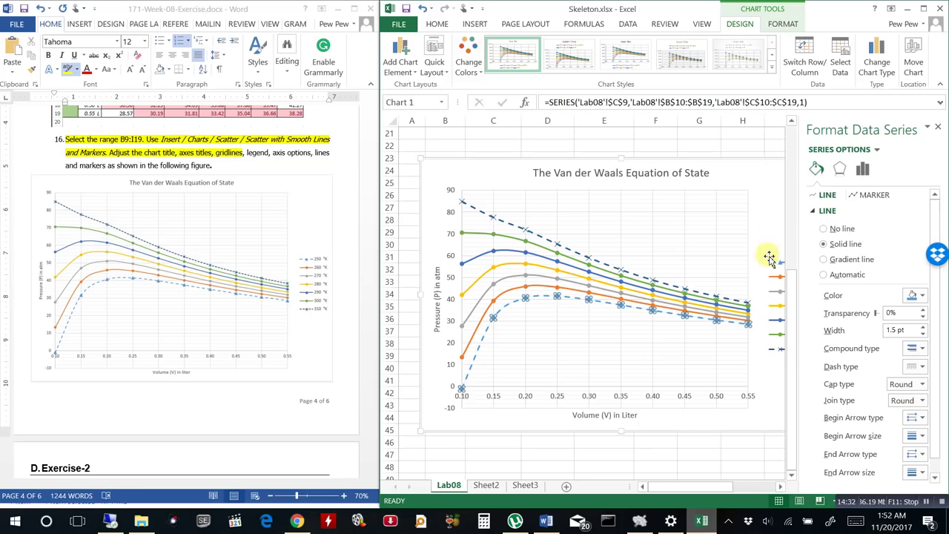
left_click(938, 127)
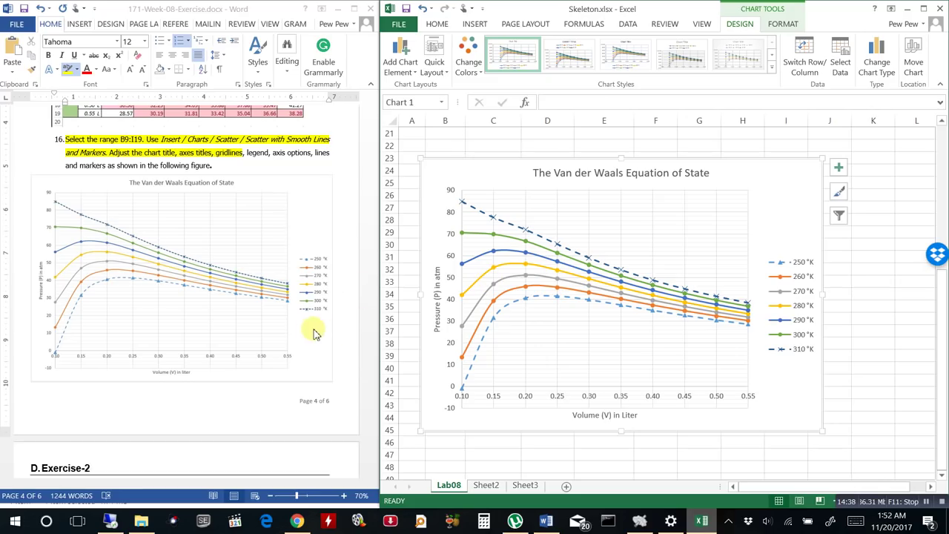
scroll(301, 334, "down", 3)
scroll(295, 341, "down", 2)
- Highlight step 17 of the Exercise-2 instructions in yellow
left_click(263, 401)
scroll(263, 401, "down", 3)
scroll(262, 401, "down", 1)
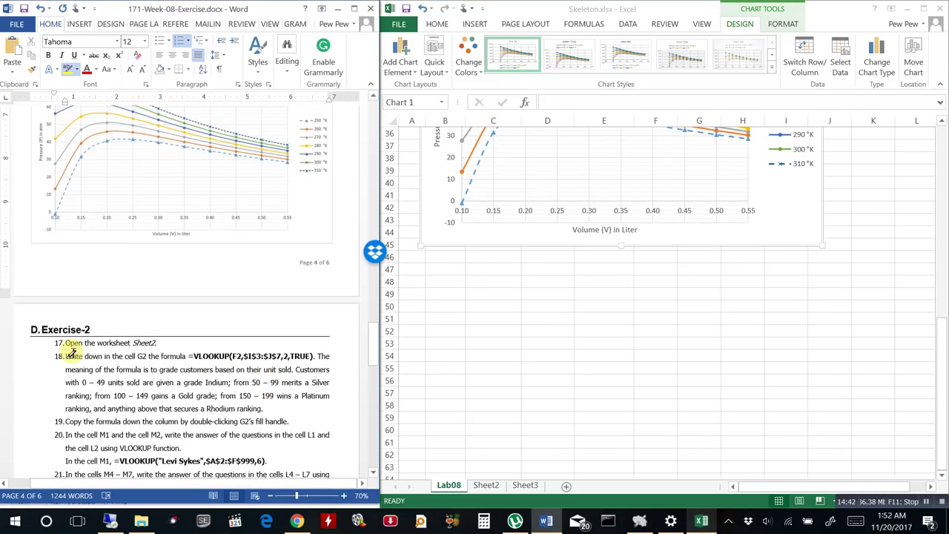
left_click_drag(67, 346, 142, 349)
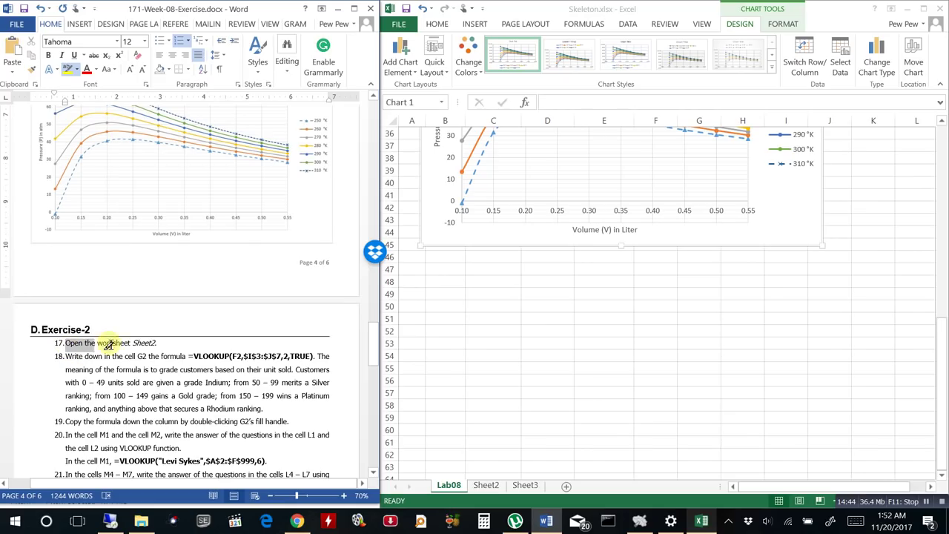
left_click(148, 349)
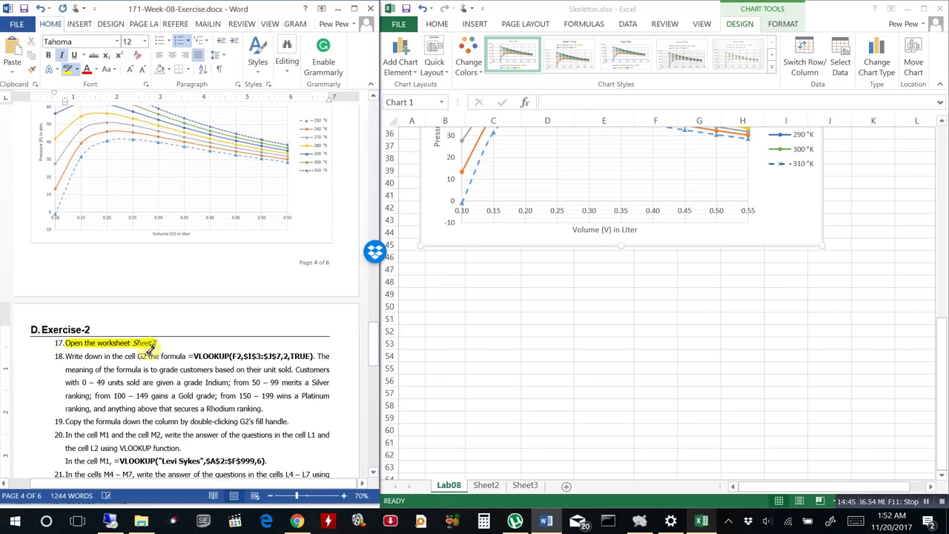
- Switch to Sheet2, scroll right to column M and select cell M1
left_click(483, 489)
left_click(483, 489)
left_click_drag(787, 486, 882, 503)
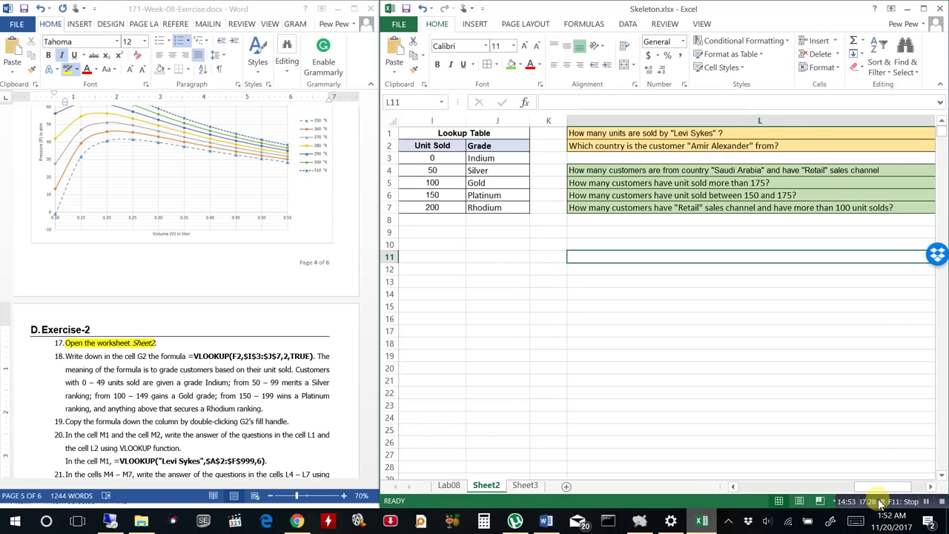
left_click(930, 486)
left_click(929, 488)
left_click(861, 135)
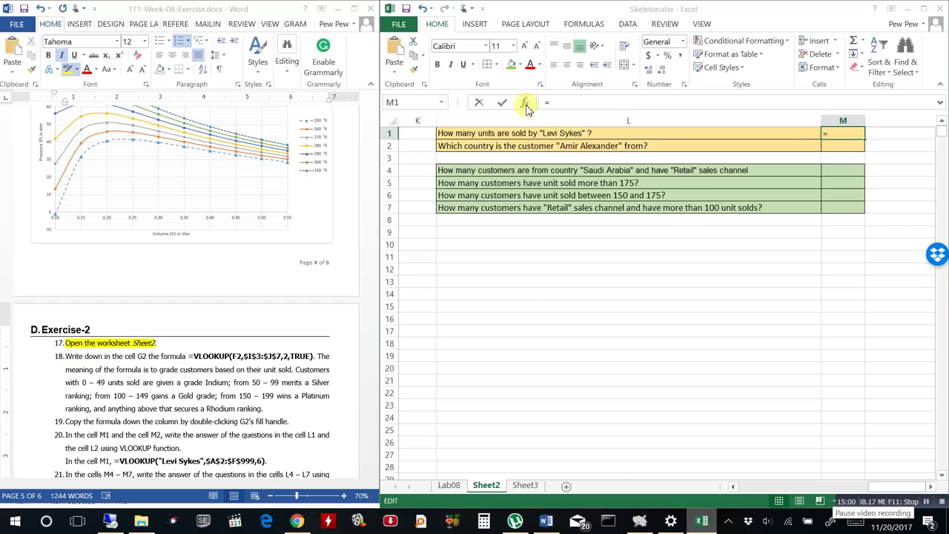
- Start a VLOOKUP in M1 with the first question's customer name as lookup value
left_click(525, 103)
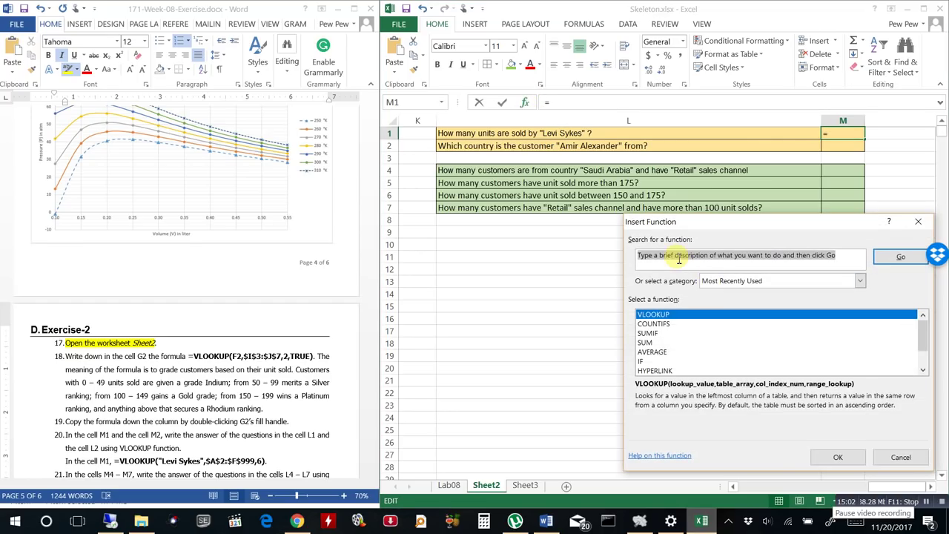
type("VLOOK")
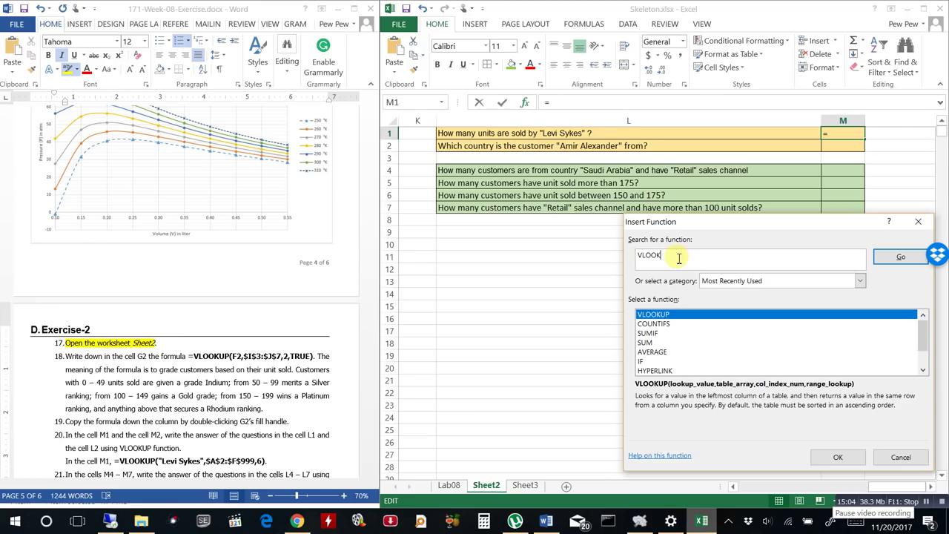
type("UP")
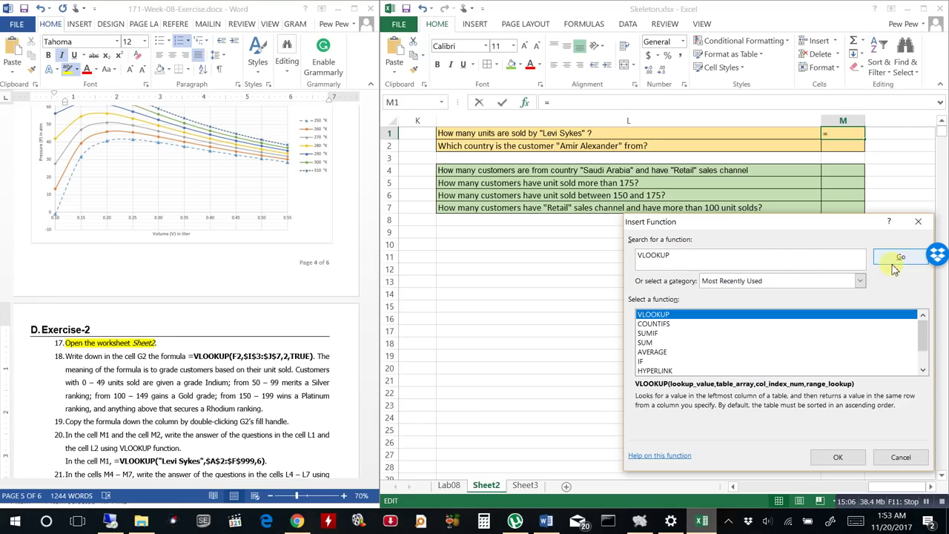
key("Return")
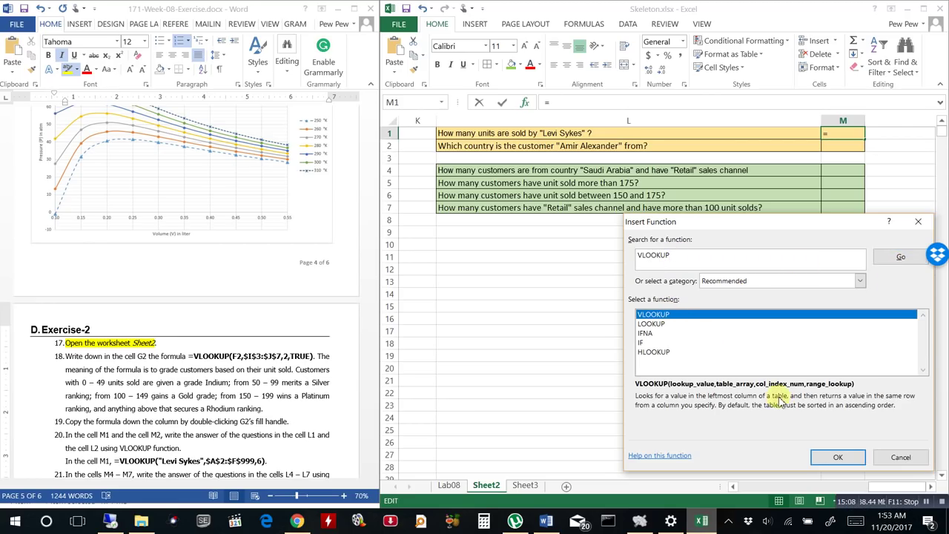
left_click(842, 456)
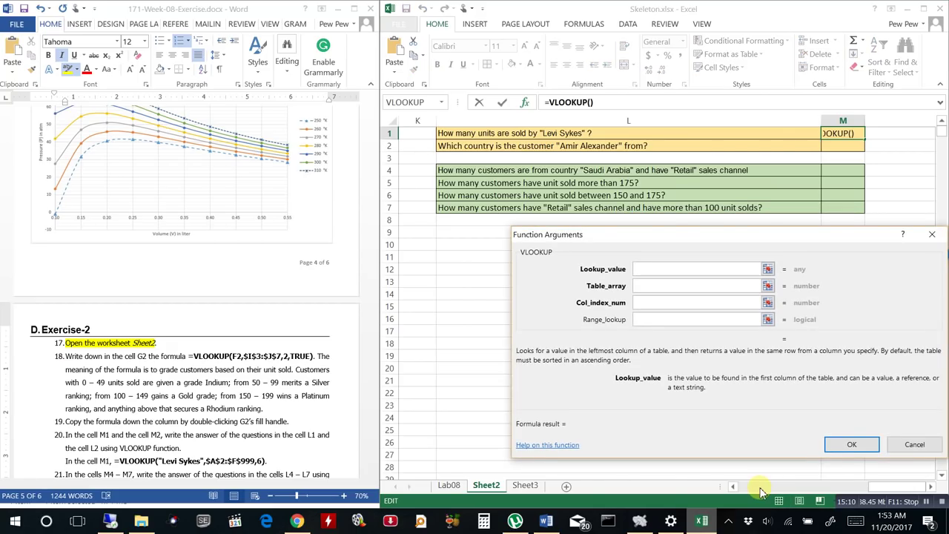
left_click(764, 486)
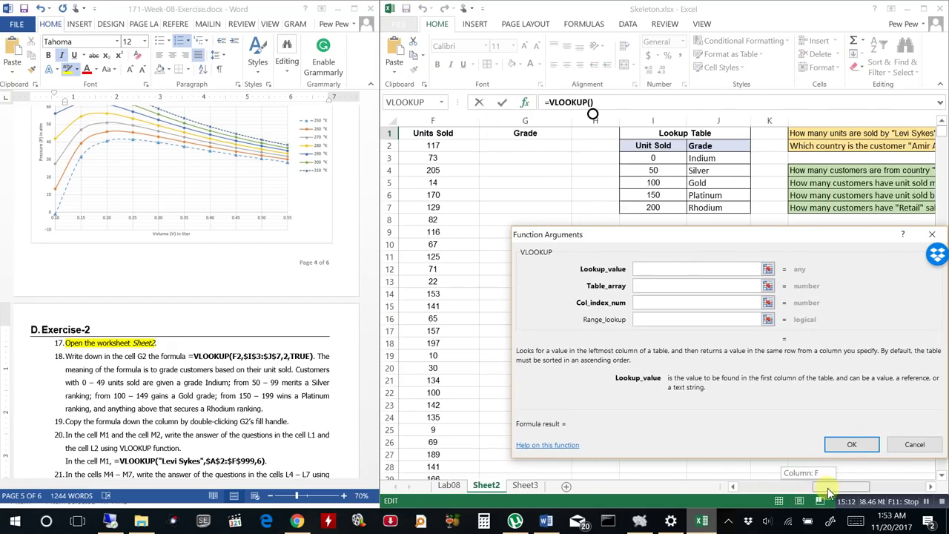
left_click_drag(824, 491, 852, 490)
left_click(826, 123)
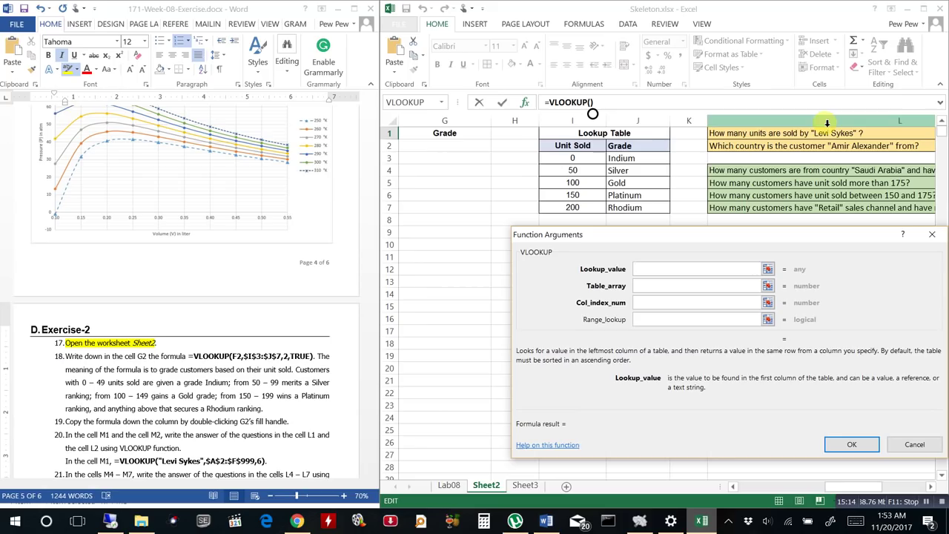
left_click(682, 273)
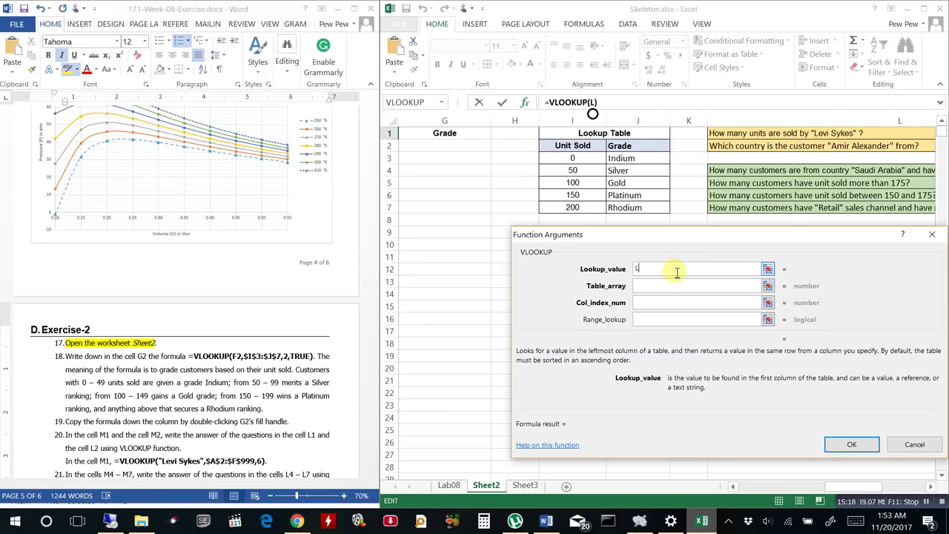
key("Tab")
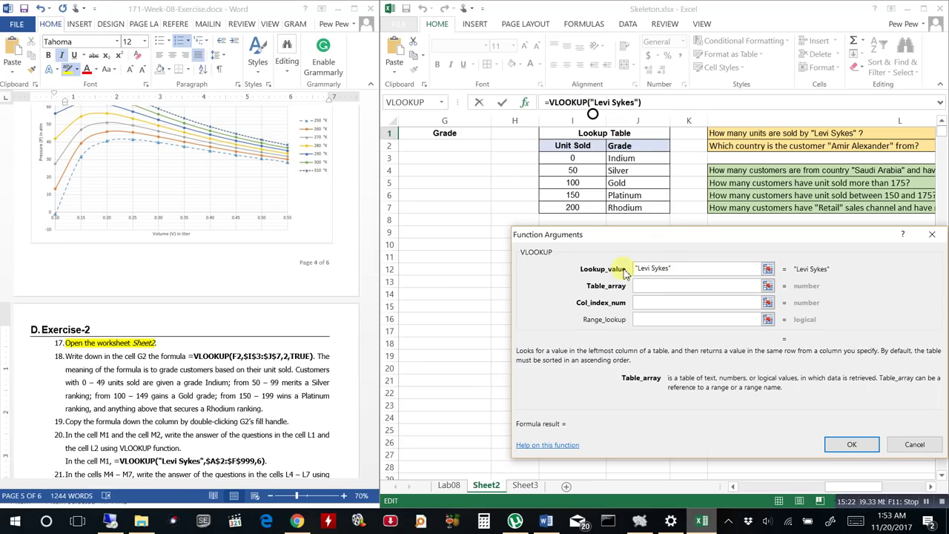
- Scroll through the customer data in columns A–E to find its last row
left_click(757, 488)
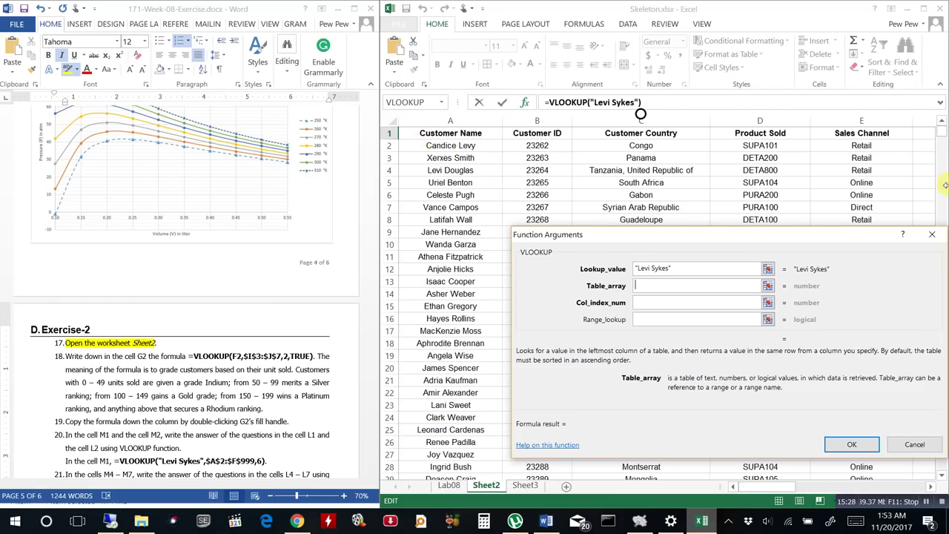
left_click_drag(944, 145, 938, 390)
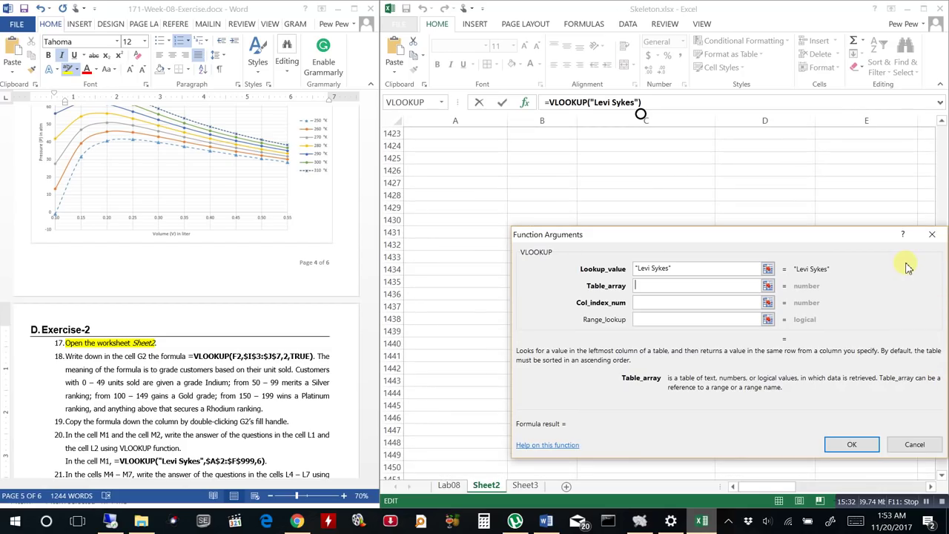
scroll(904, 277, "up", 20)
scroll(927, 238, "up", 12)
scroll(928, 236, "up", 7)
scroll(928, 236, "up", 7)
left_click_drag(856, 239, 799, 156)
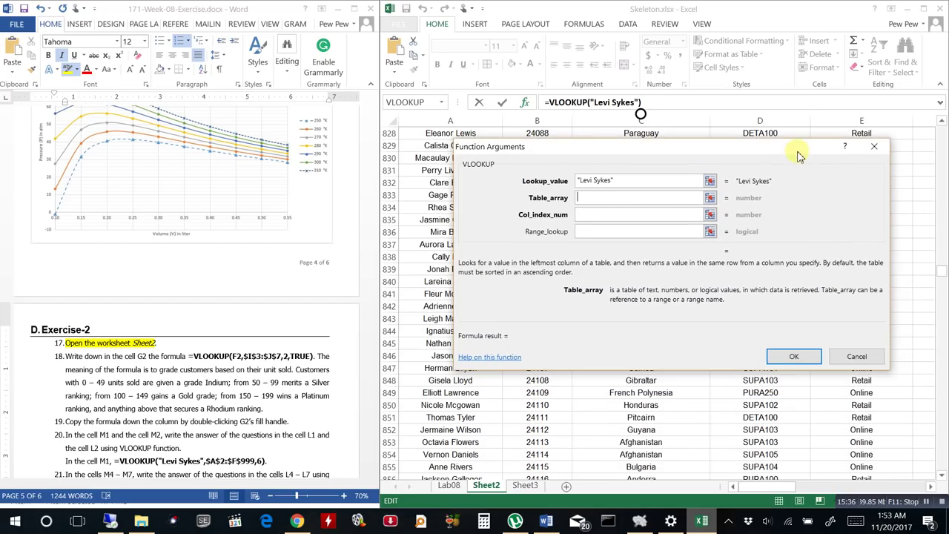
scroll(943, 371, "down", 5)
scroll(943, 378, "down", 8)
scroll(942, 389, "down", 8)
scroll(941, 403, "down", 12)
scroll(941, 402, "down", 20)
scroll(943, 370, "up", 10)
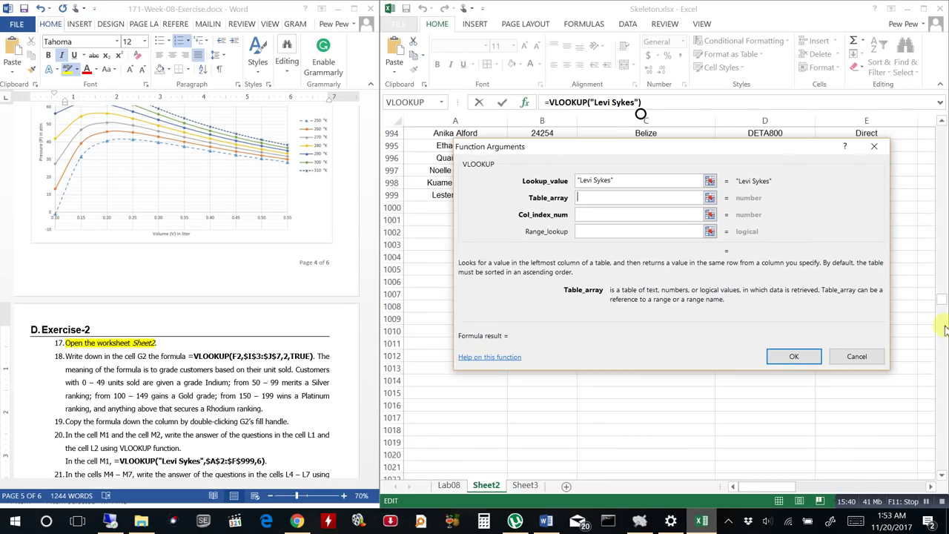
scroll(943, 296, "up", 6)
scroll(930, 355, "up", 3)
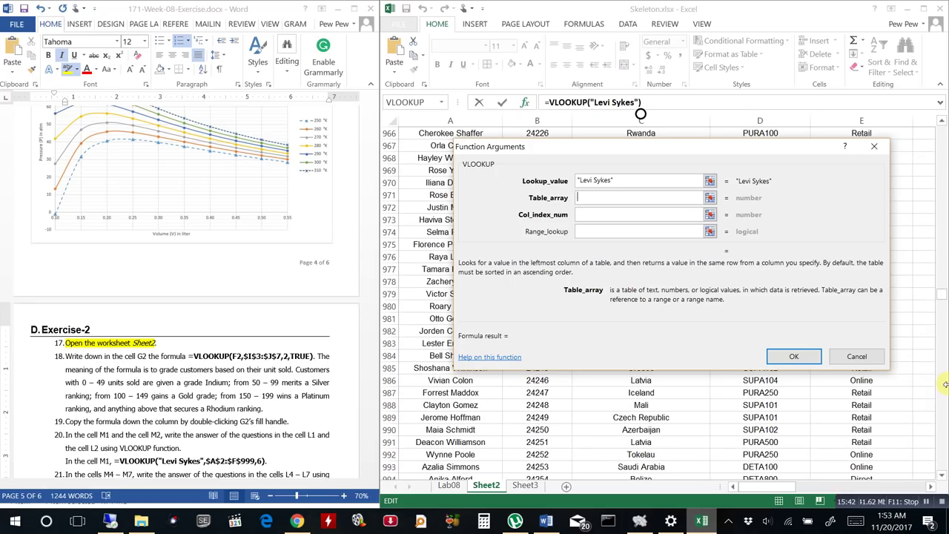
scroll(927, 358, "down", 5)
scroll(927, 358, "down", 4)
left_click_drag(782, 147, 810, 258)
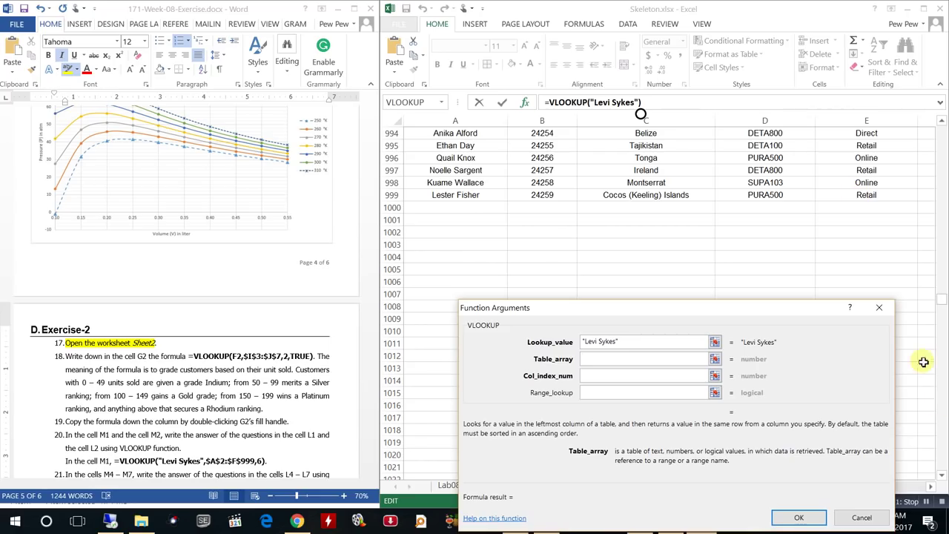
- Set the VLOOKUP table array to A2:F999
left_click(929, 486)
left_click(929, 486)
left_click(929, 486)
type("A2:F")
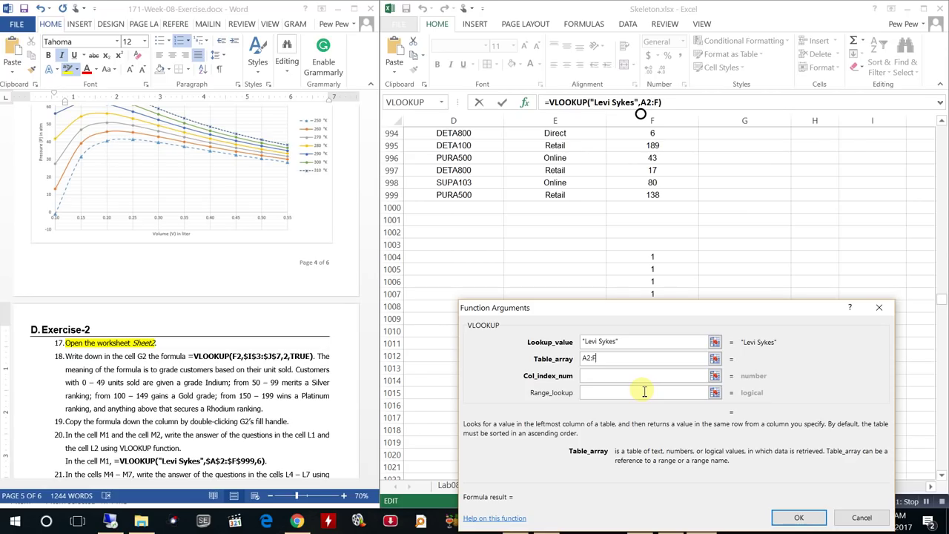
type("999")
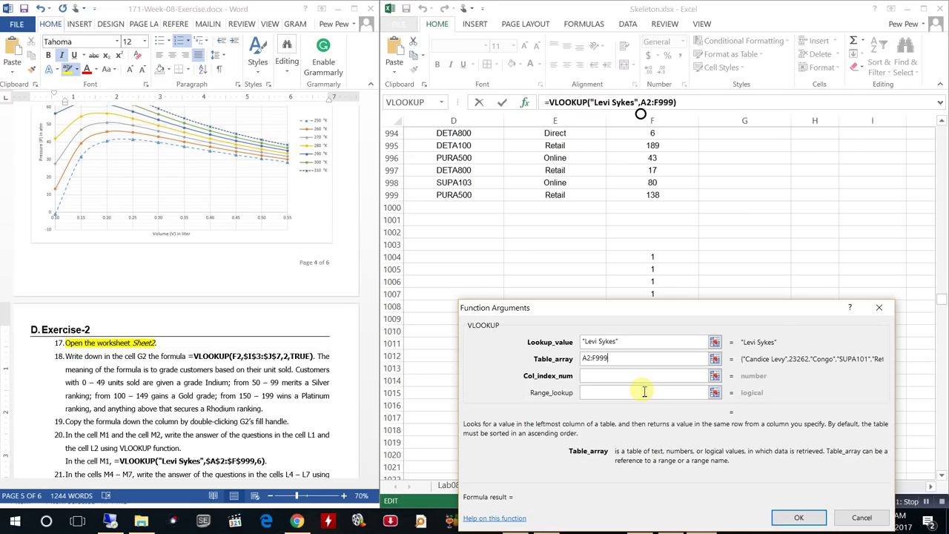
key("Tab")
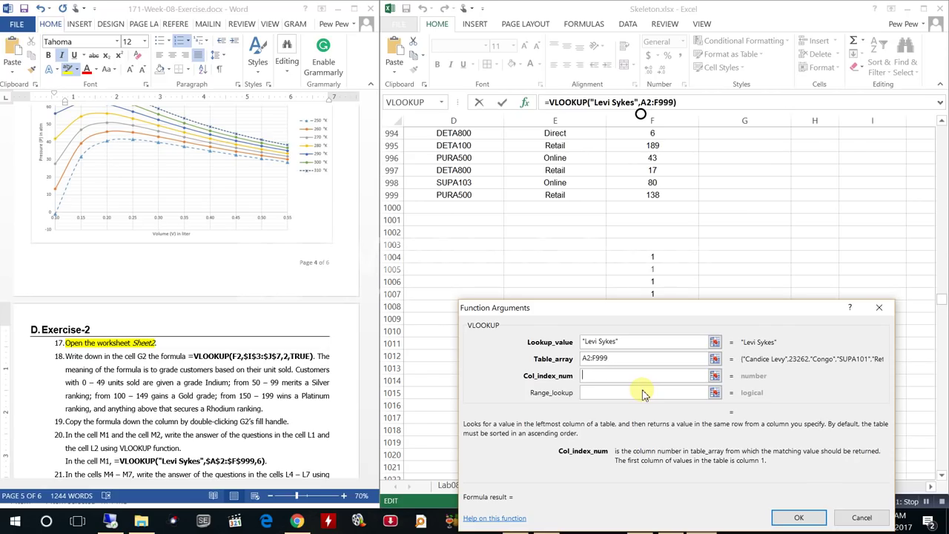
- Finish with column index 6 and FALSE, so M1 returns 184 units
scroll(945, 315, "up", 2)
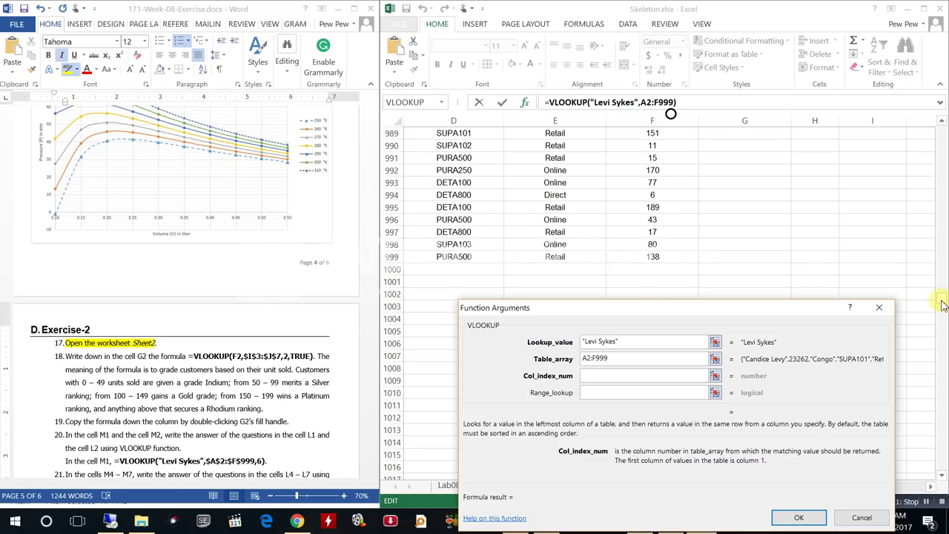
left_click_drag(943, 302, 933, 119)
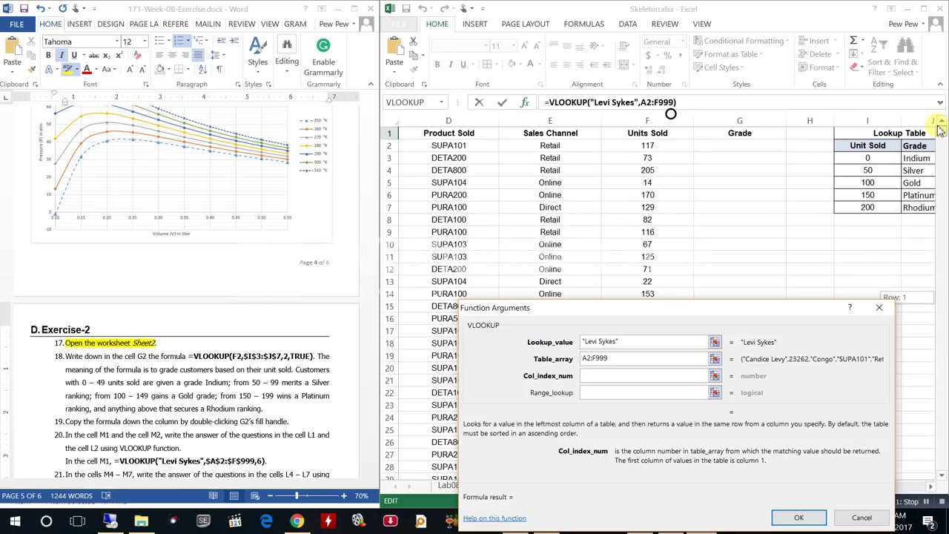
left_click(919, 486)
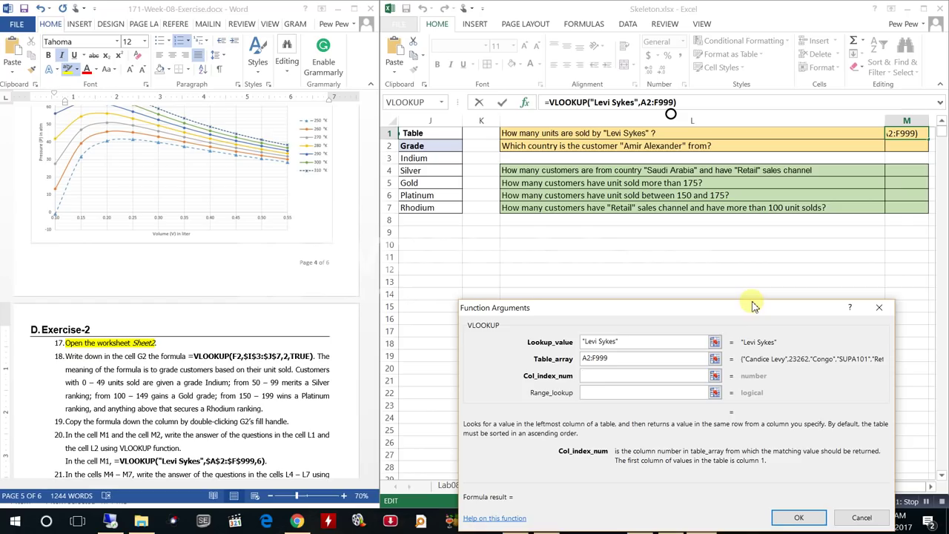
left_click_drag(750, 305, 753, 243)
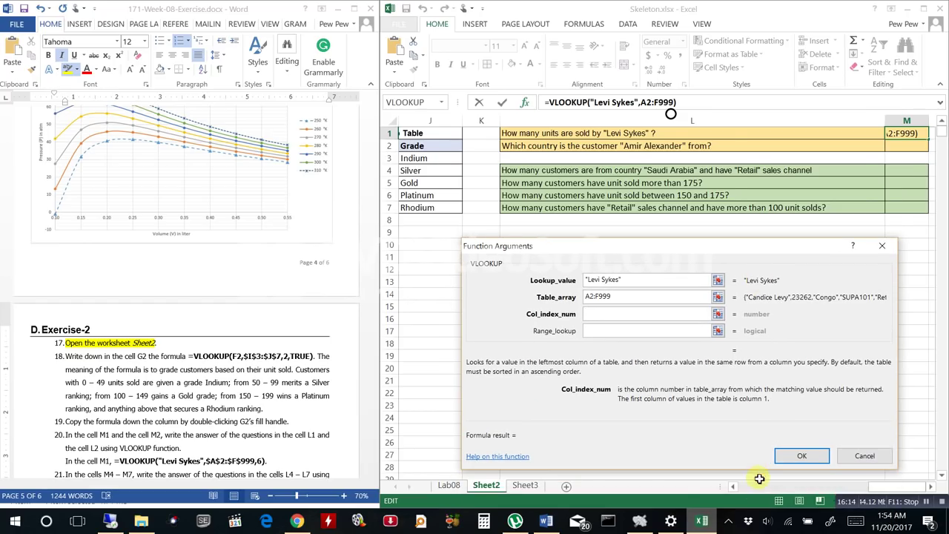
left_click(749, 487)
left_click(750, 487)
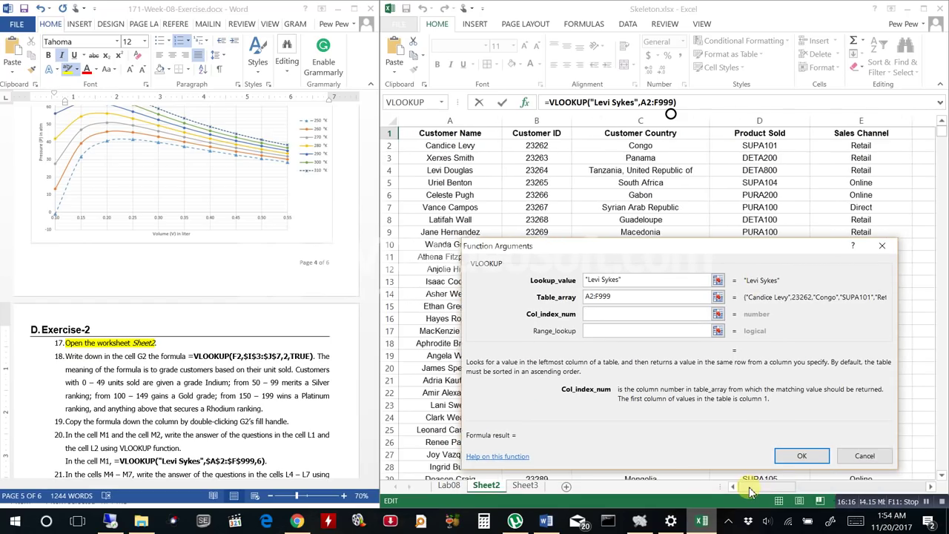
left_click_drag(754, 492, 762, 492)
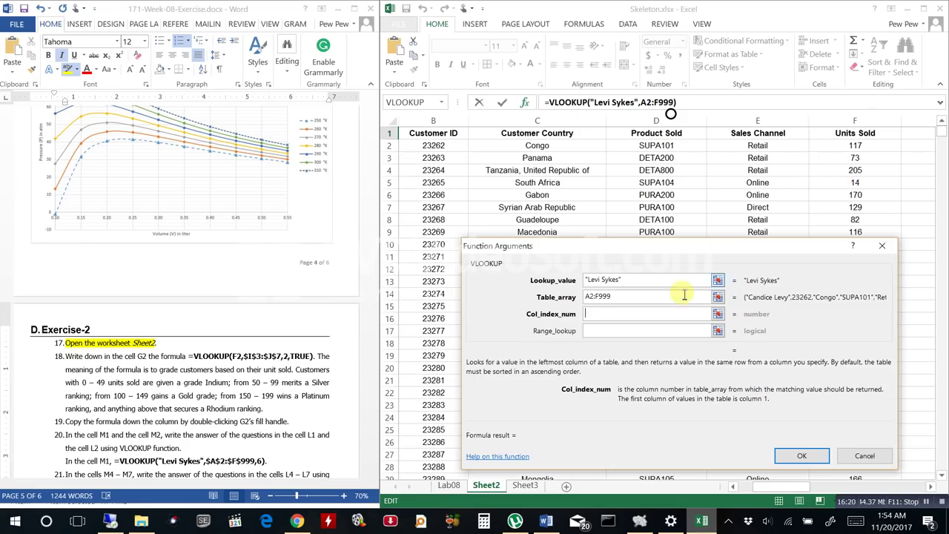
key("Tab")
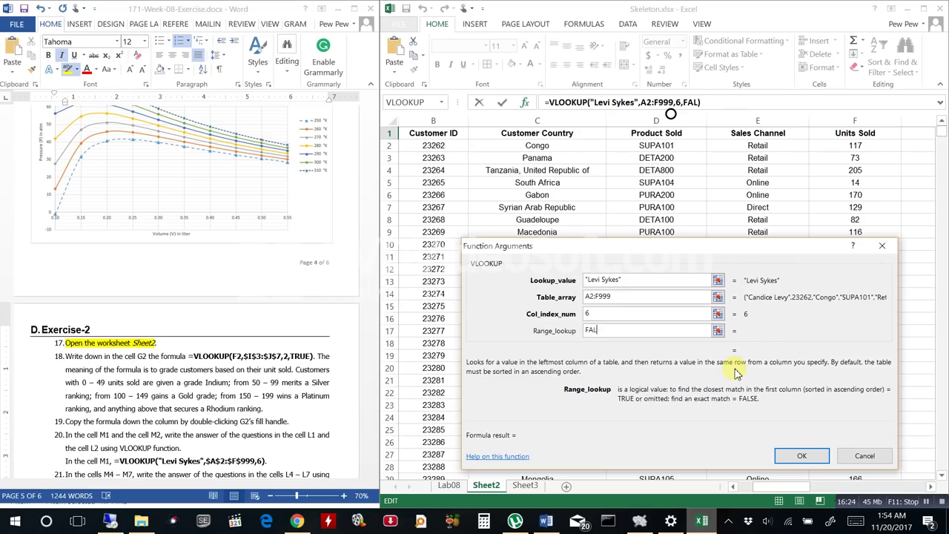
left_click(797, 453)
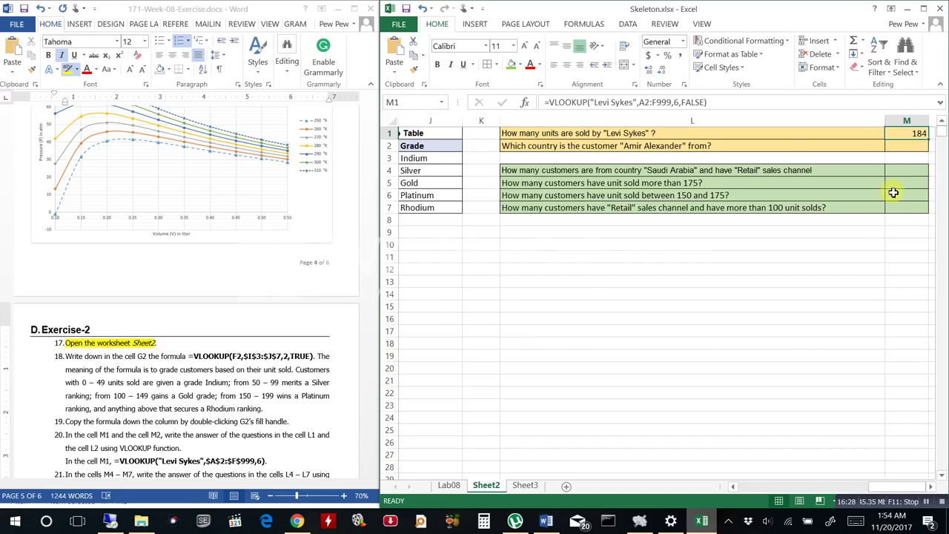
- Start a VLOOKUP in M2 with the customer's name and table A1:F999
left_click(892, 146)
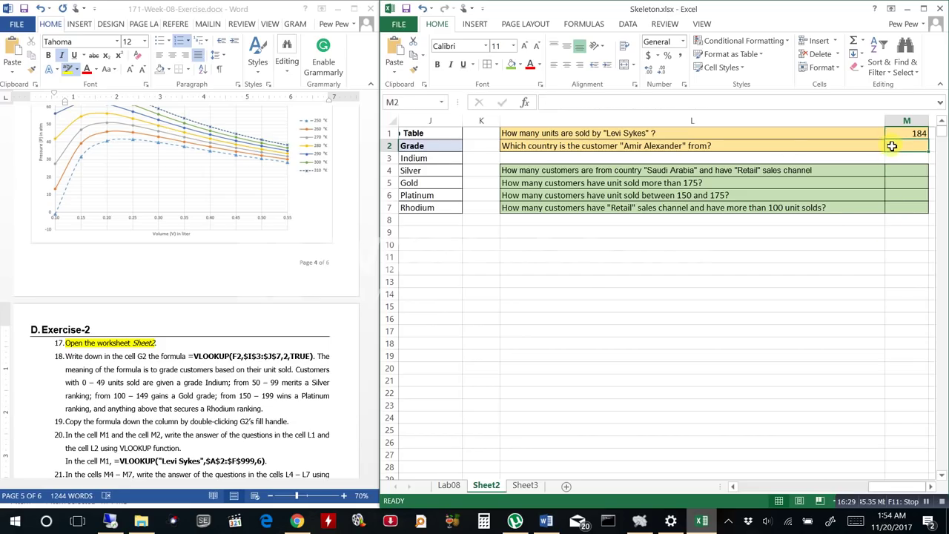
left_click(525, 103)
double_click(585, 326)
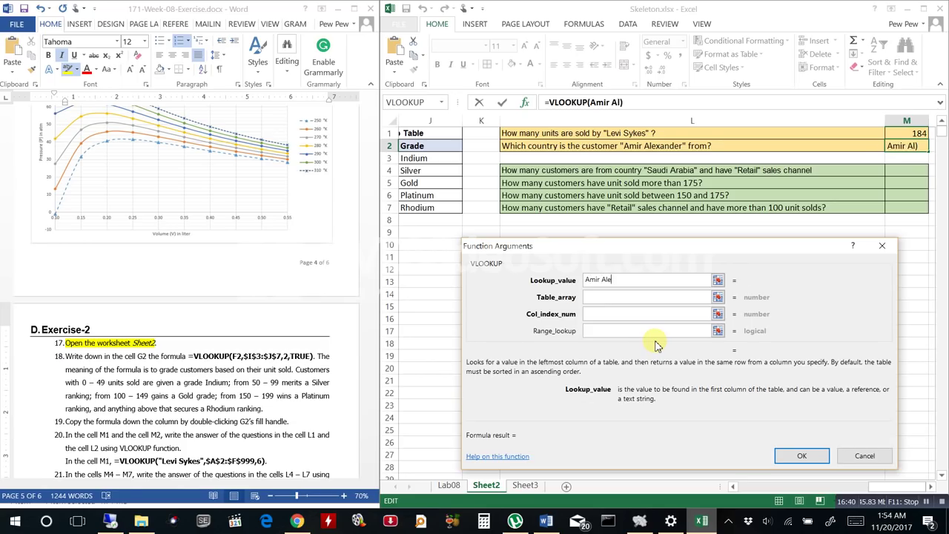
type("ander")
key("Tab")
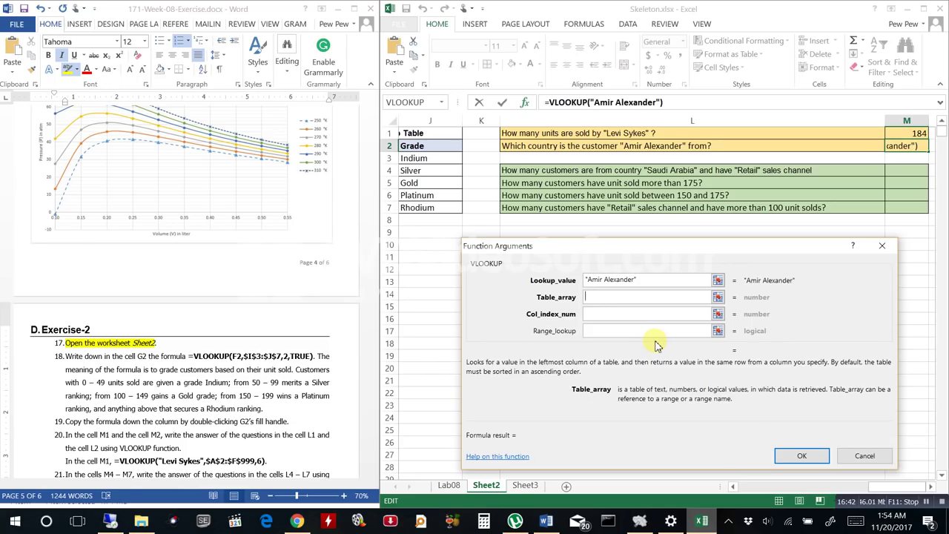
type("A1:")
type("F999")
key("Tab")
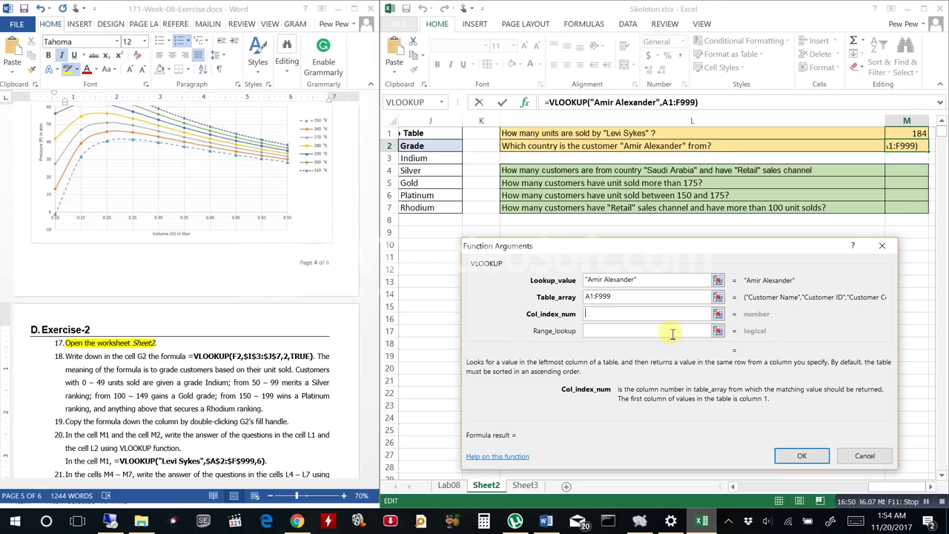
- Complete it with column 3 and FALSE, so M2 shows Liberia
left_click(771, 487)
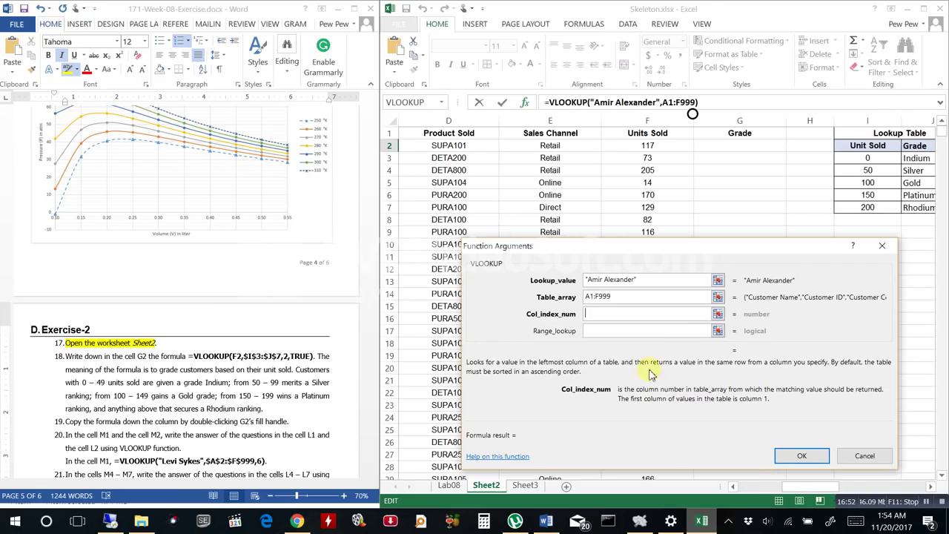
left_click(751, 486)
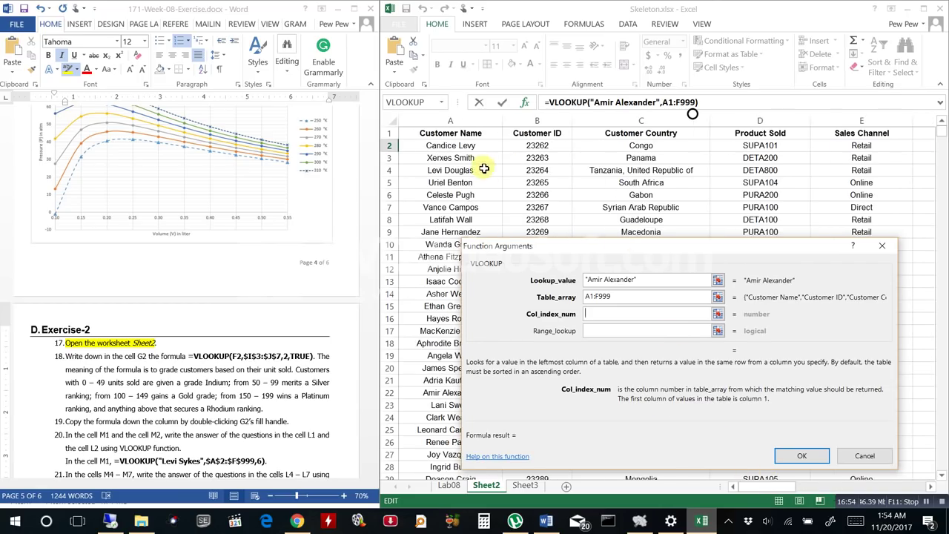
type("3")
left_click(621, 334)
type("FALSE")
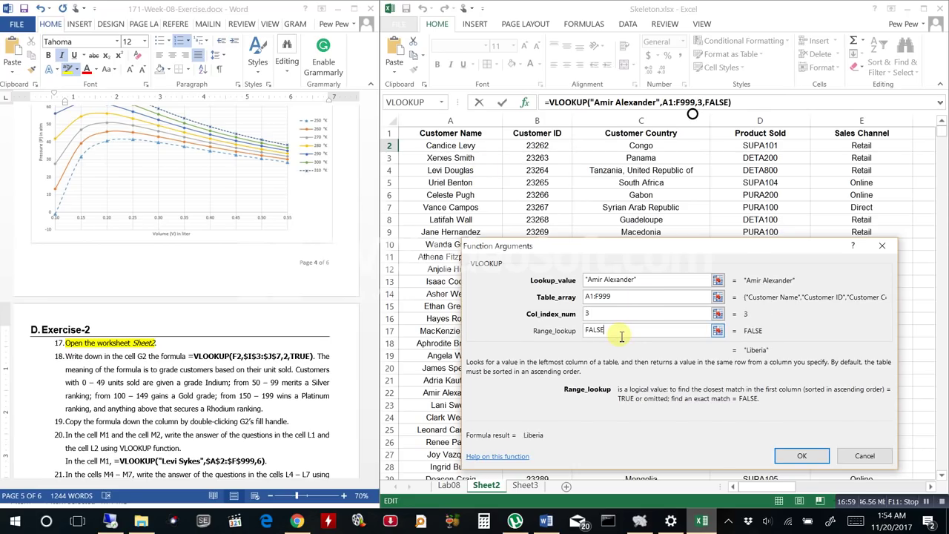
key("Return")
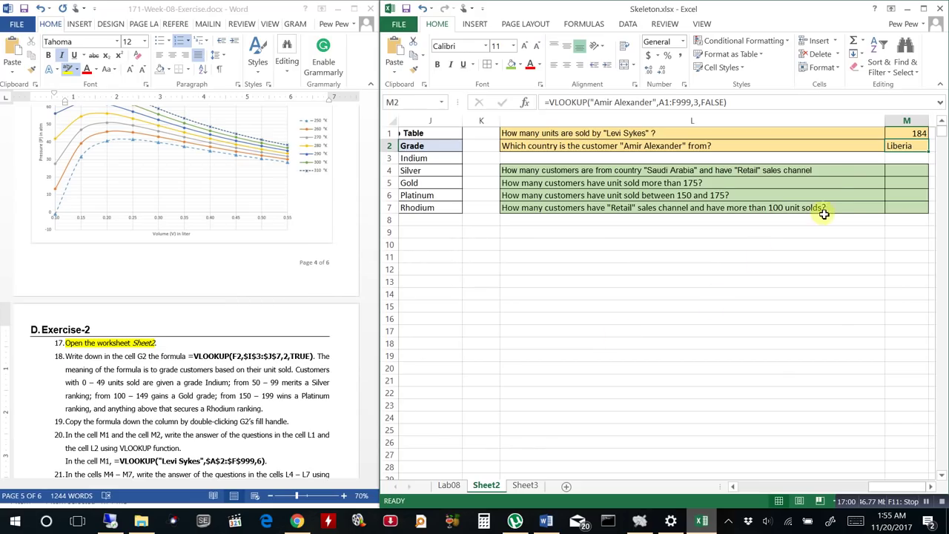
- Start a COUNTIFS formula in cell M4
left_click(896, 173)
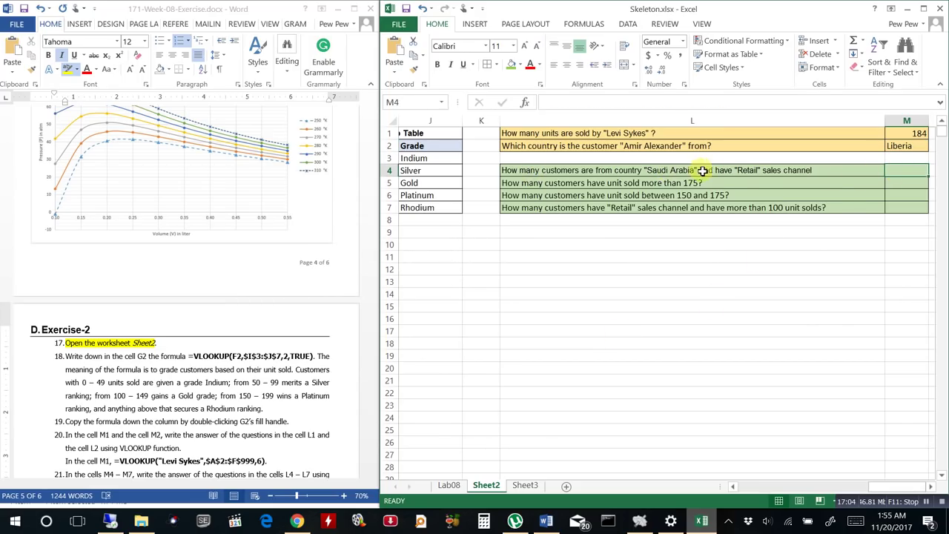
left_click(525, 101)
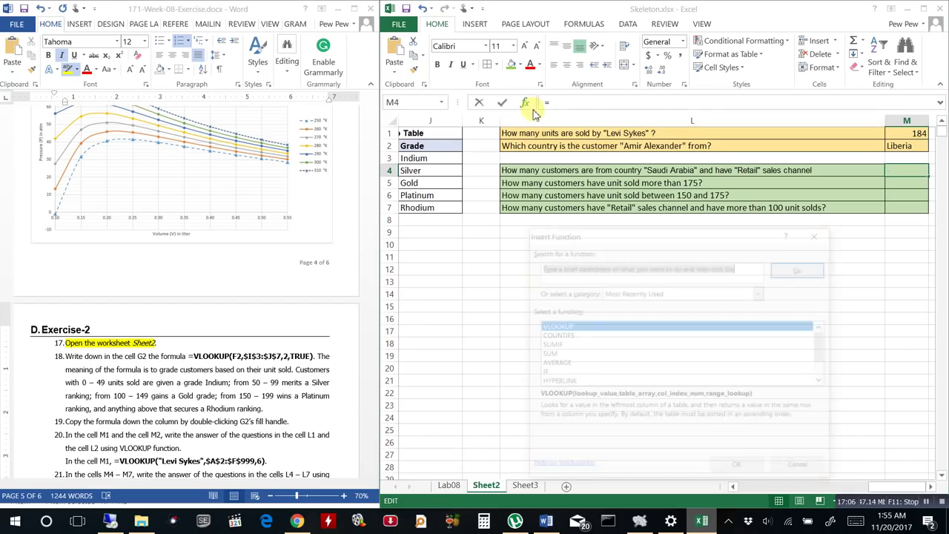
type("COUNTIFS")
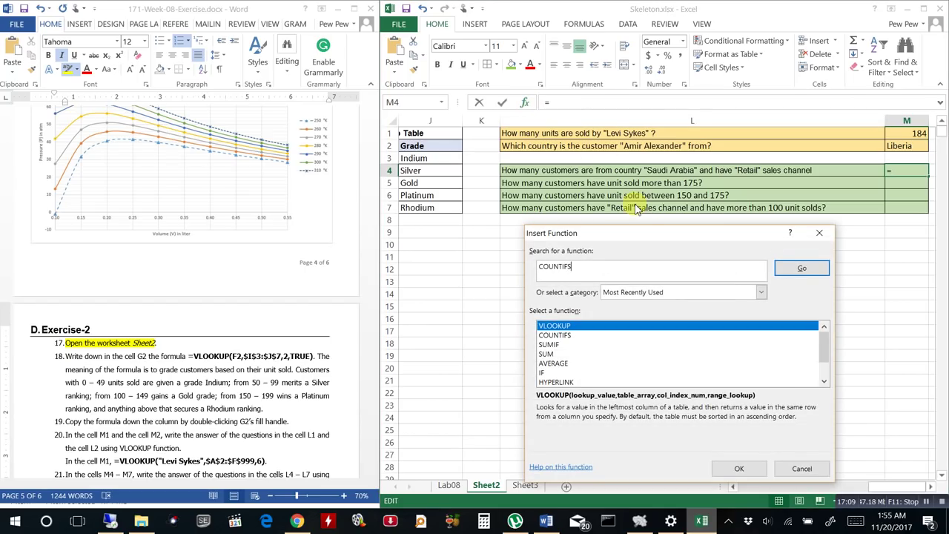
key("Return")
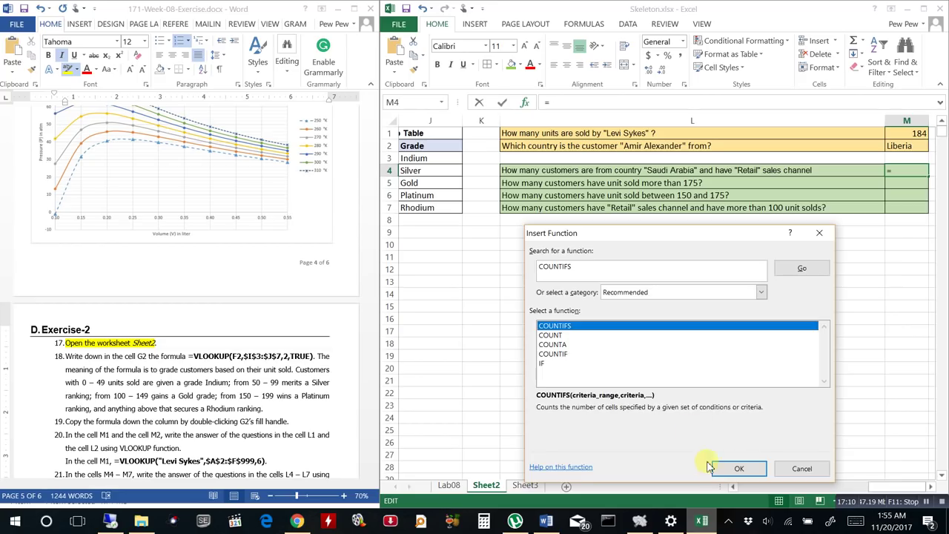
left_click(734, 468)
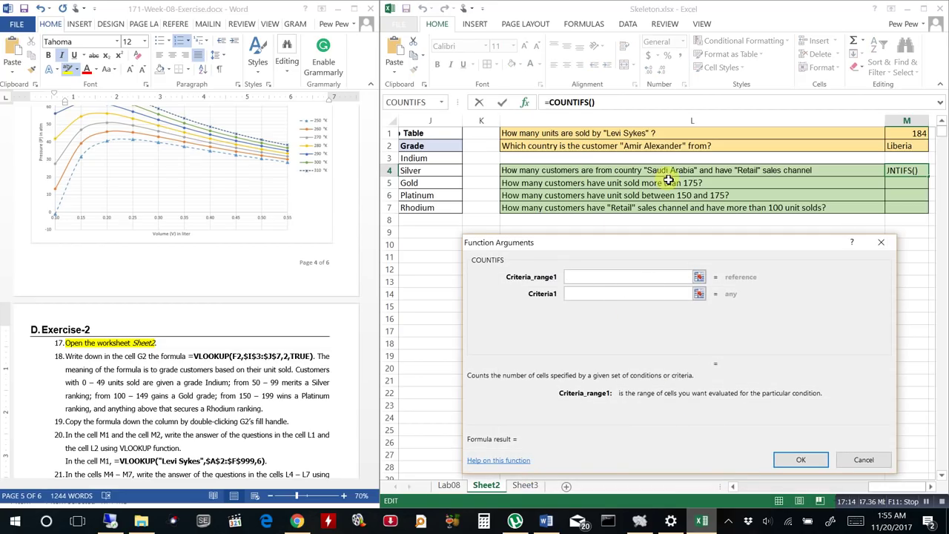
- Enter C2:C999 "Saudi Arabia" and E2:E999 "Retail" as criteria, so M4 returns 2
scroll(745, 478, "left", 5)
type("C2:")
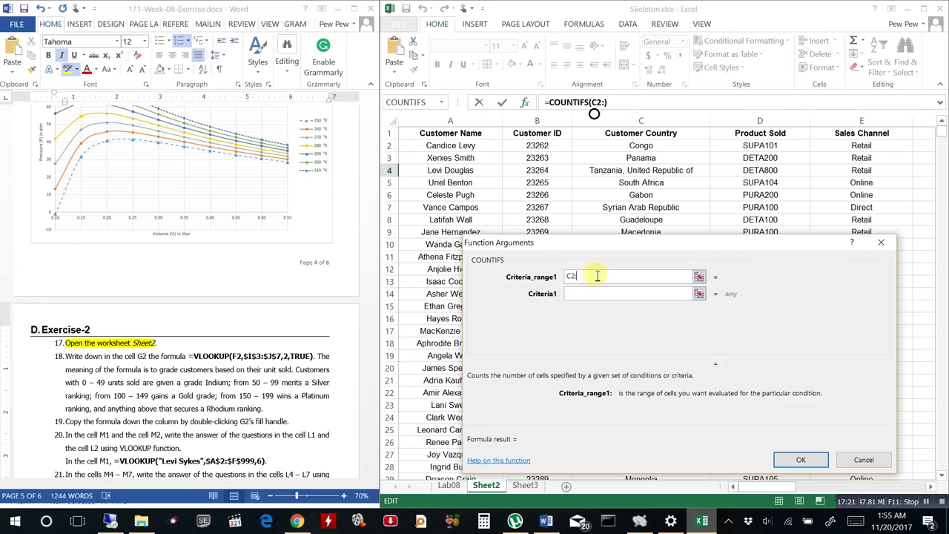
type("C999")
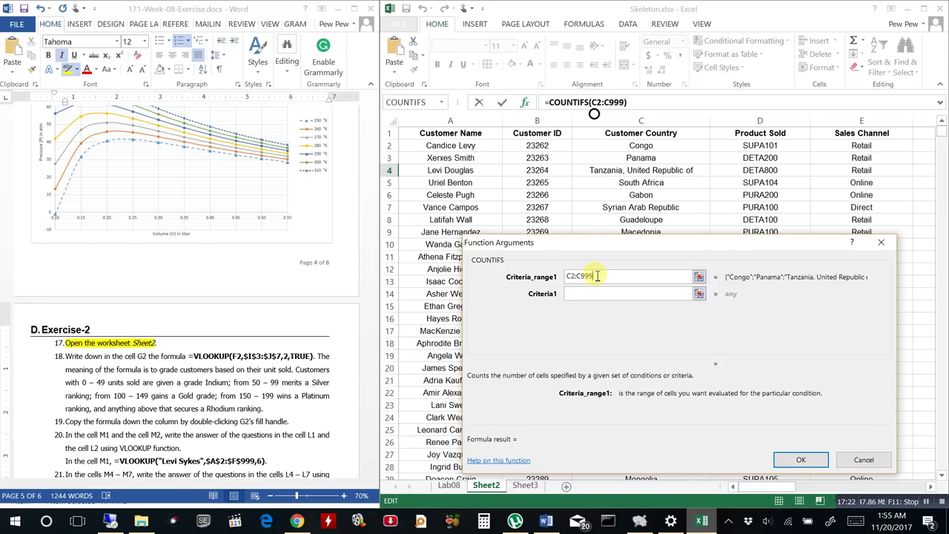
key("Tab")
type("Saudi Arab")
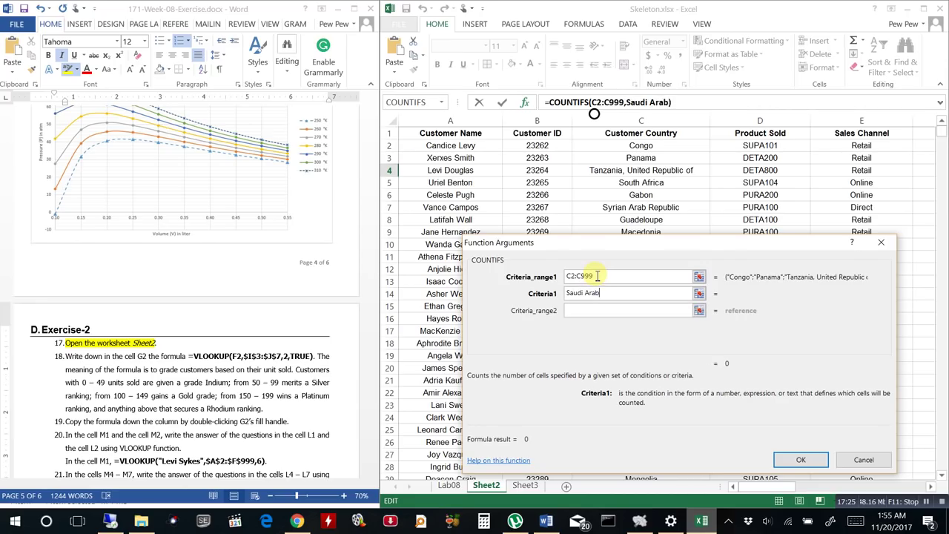
type("ia")
key("Tab")
type("E2:E")
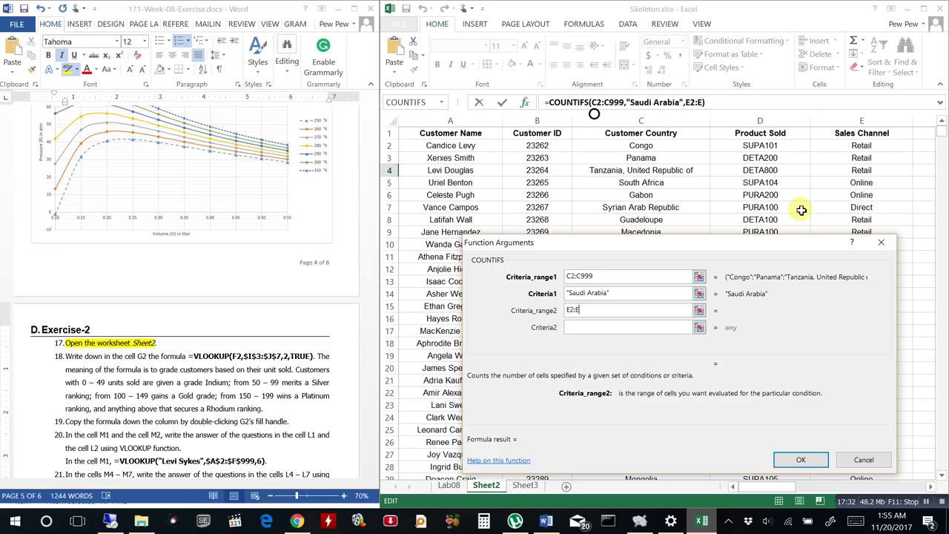
type("999")
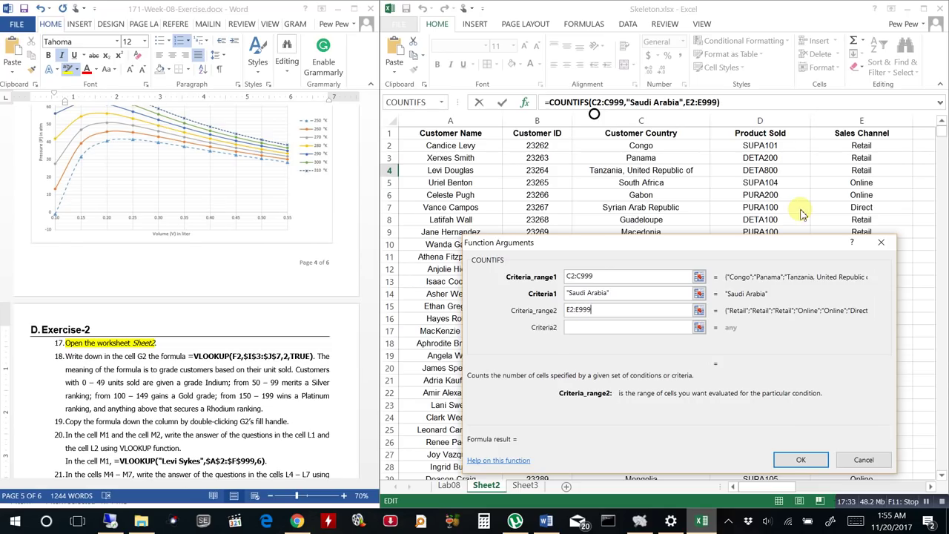
key("Tab")
type("Retail")
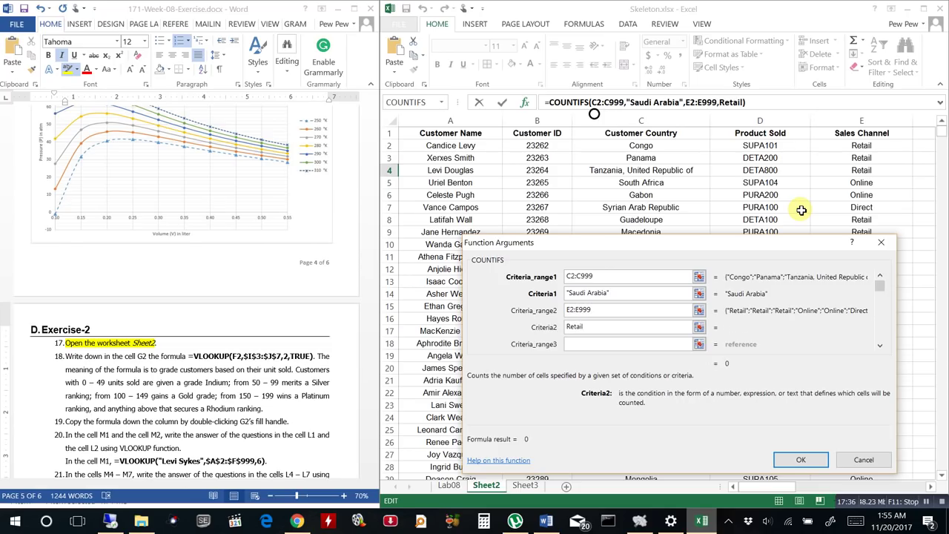
key("Return")
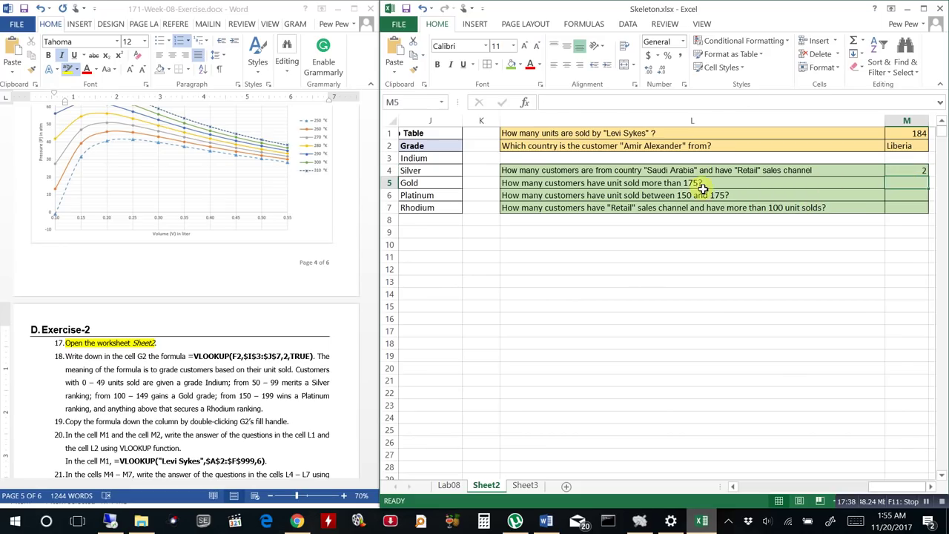
left_click(526, 103)
- Enter COUNTIFS(F2:F999,">175") in M5, returning 188 customers
left_click(739, 468)
left_click(733, 487)
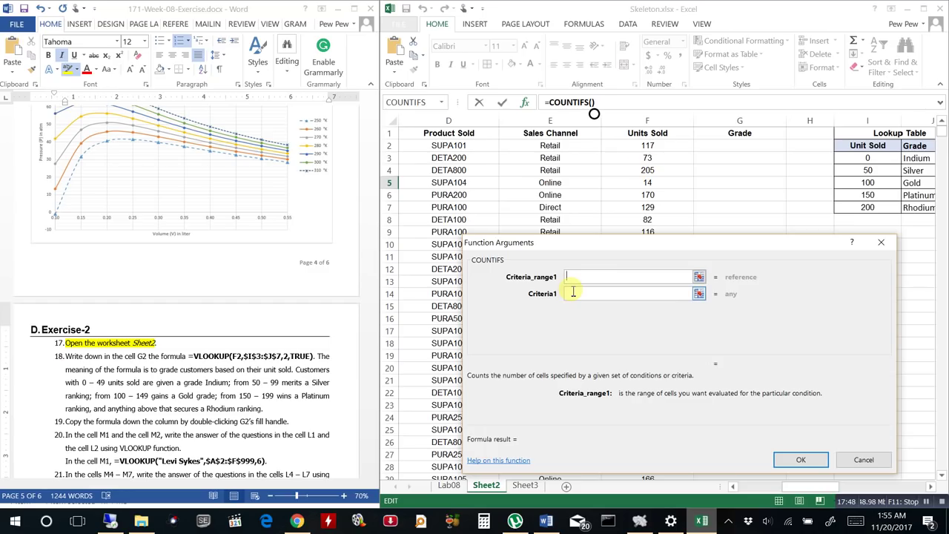
type("F2:F999")
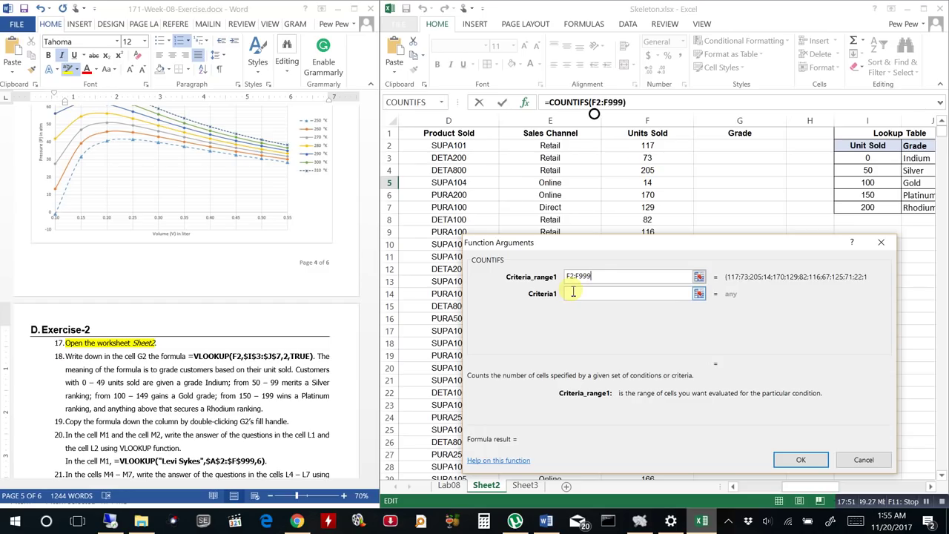
left_click(573, 293)
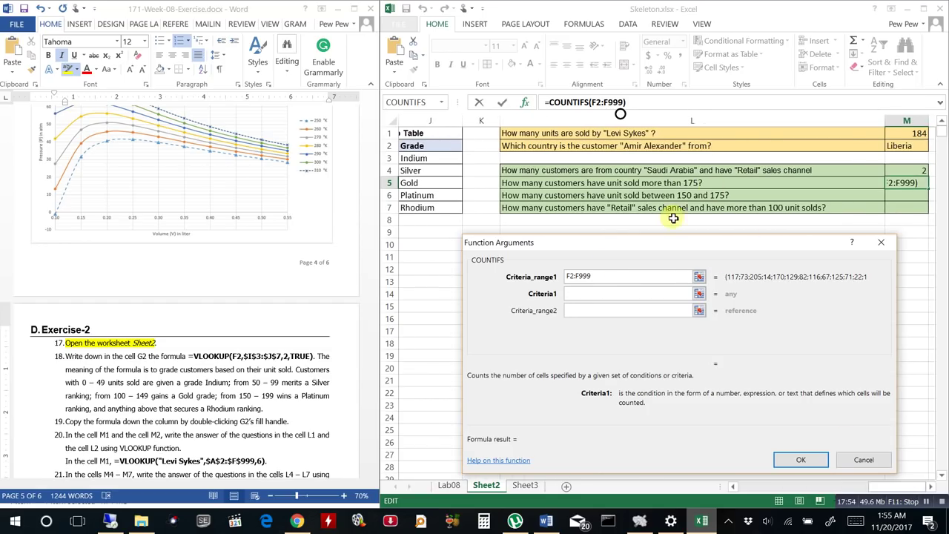
type(">175")
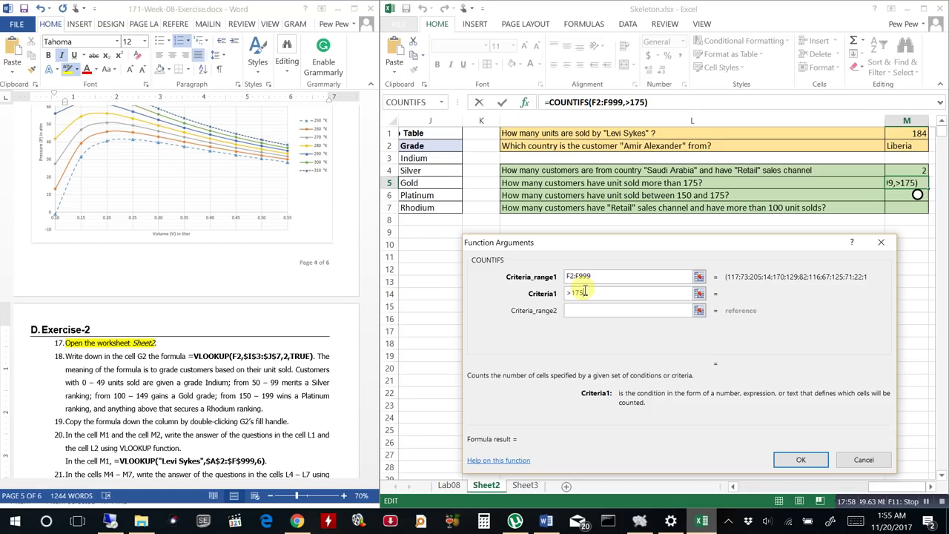
key("Return")
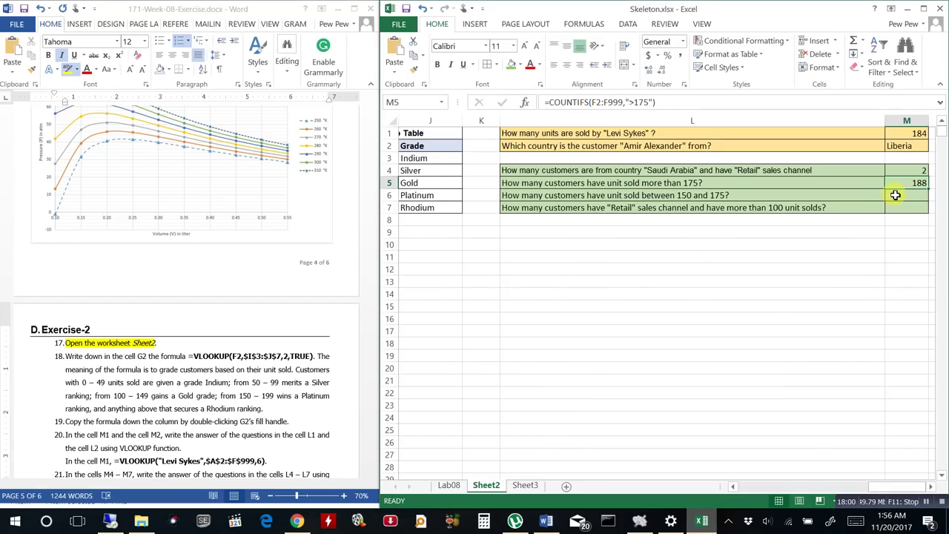
left_click(894, 195)
- Enter COUNTIFS(F2:F999,">150",F2:F999,"<175") in M6, returning 115
left_click(526, 102)
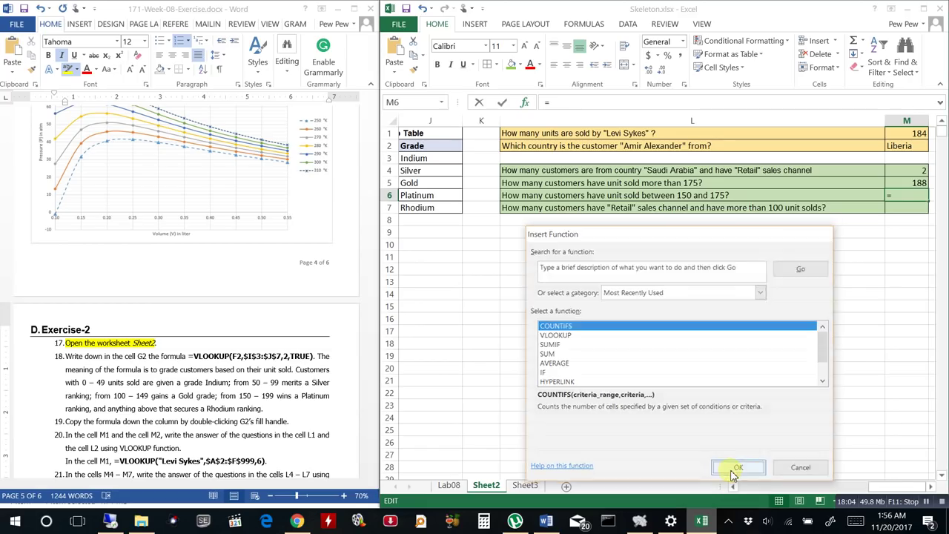
left_click(738, 469)
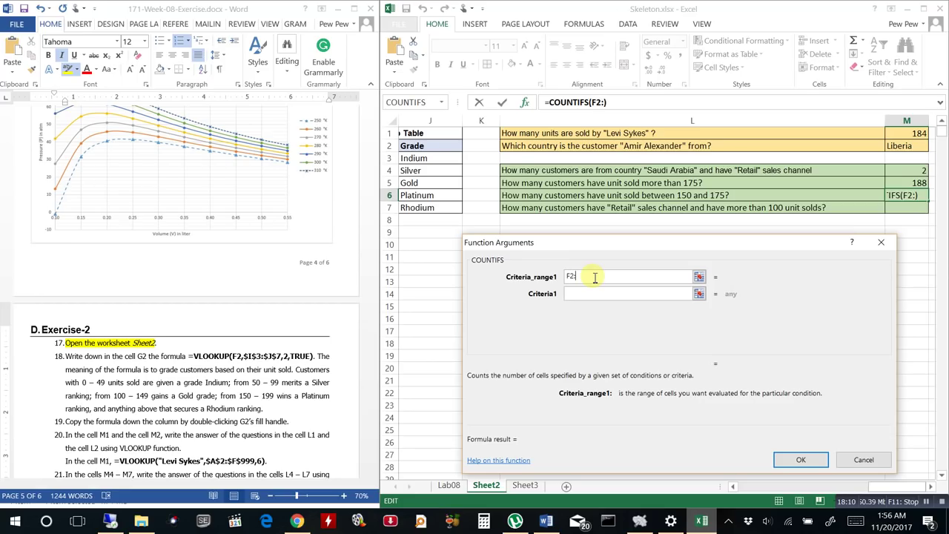
type("F999")
key("Tab")
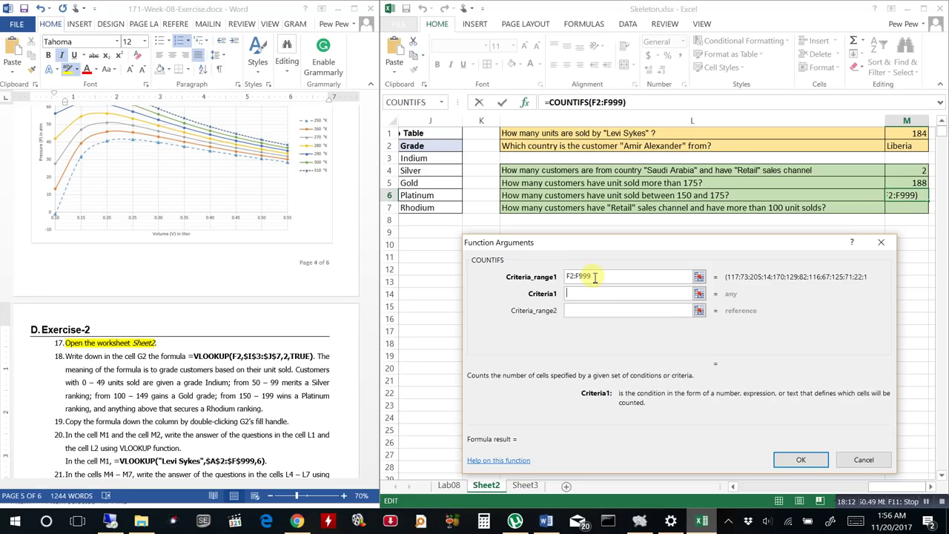
type(">150")
key("Tab")
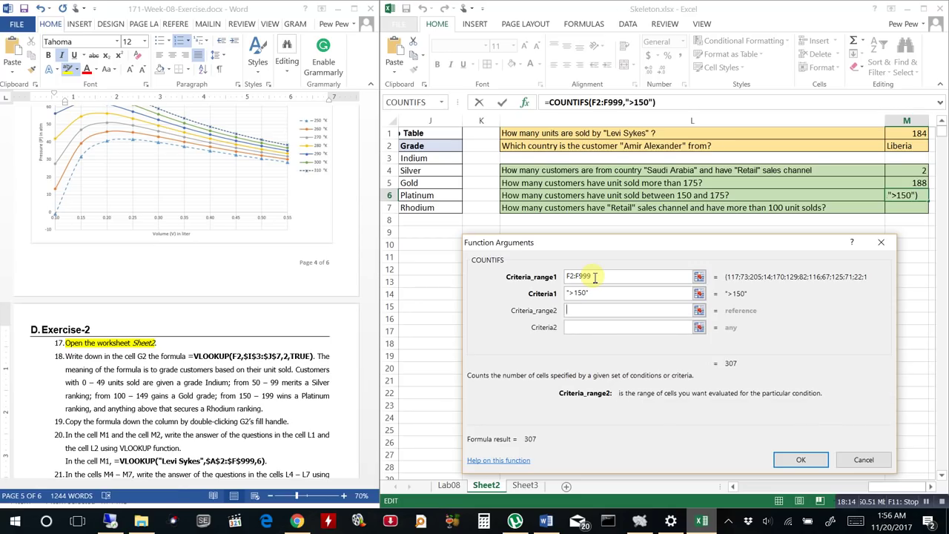
type("F2:")
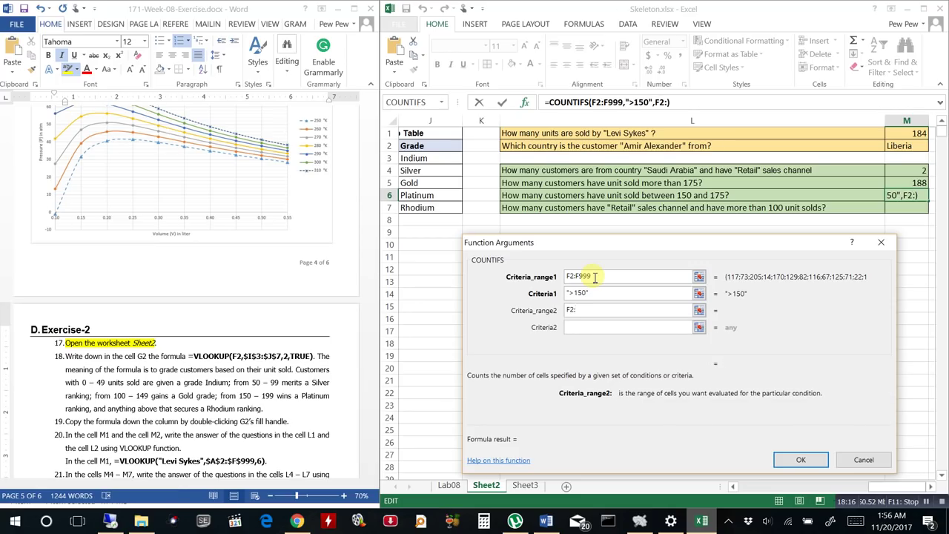
type("999")
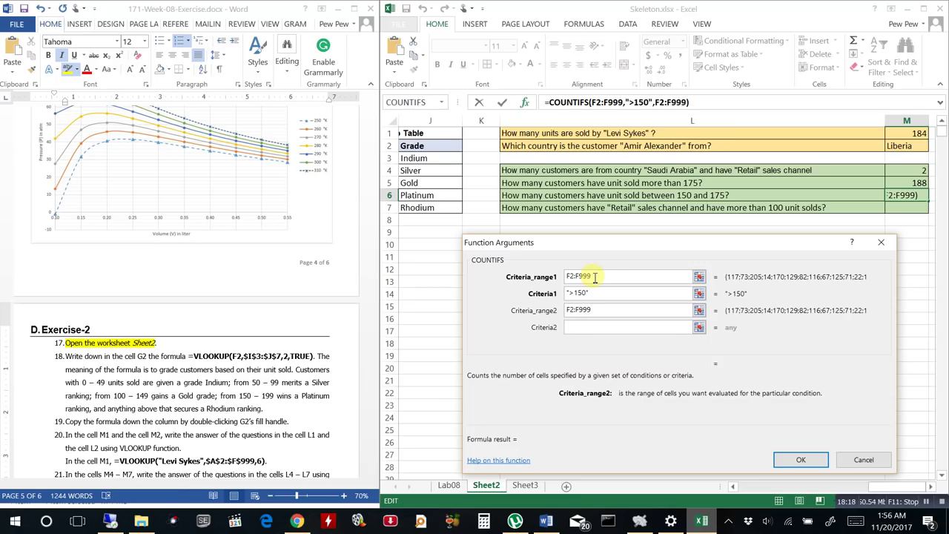
key("Tab")
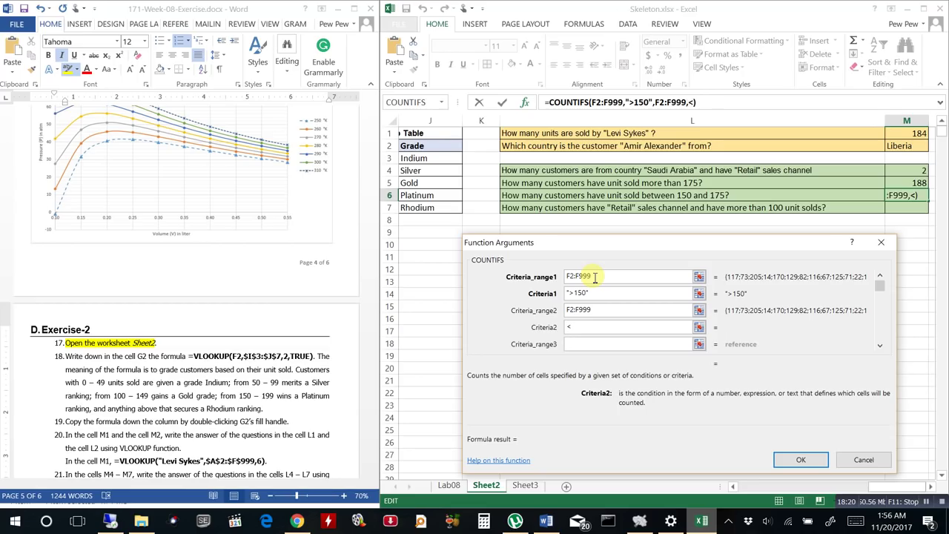
key("Return")
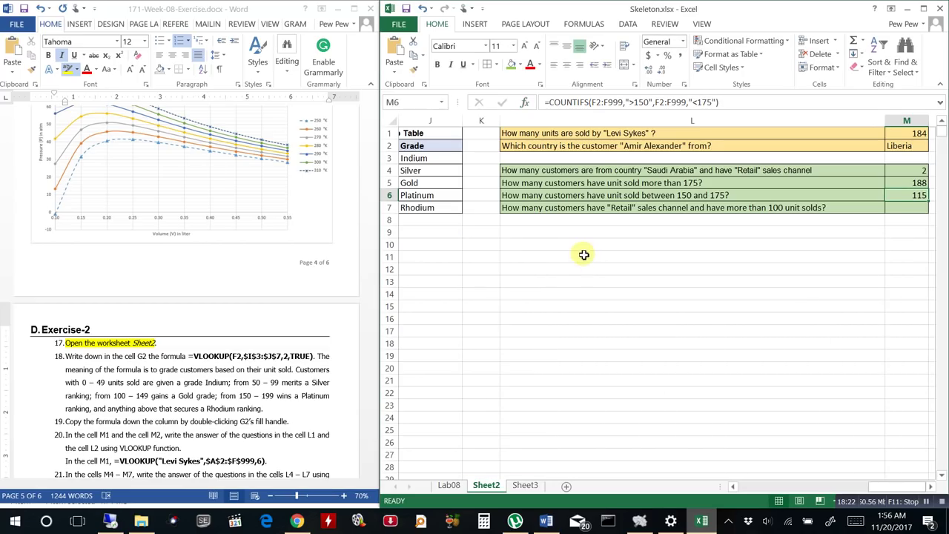
- Start a COUNTIFS in M7 with E2:E999 and "Retail" as the first criterion
left_click(898, 210)
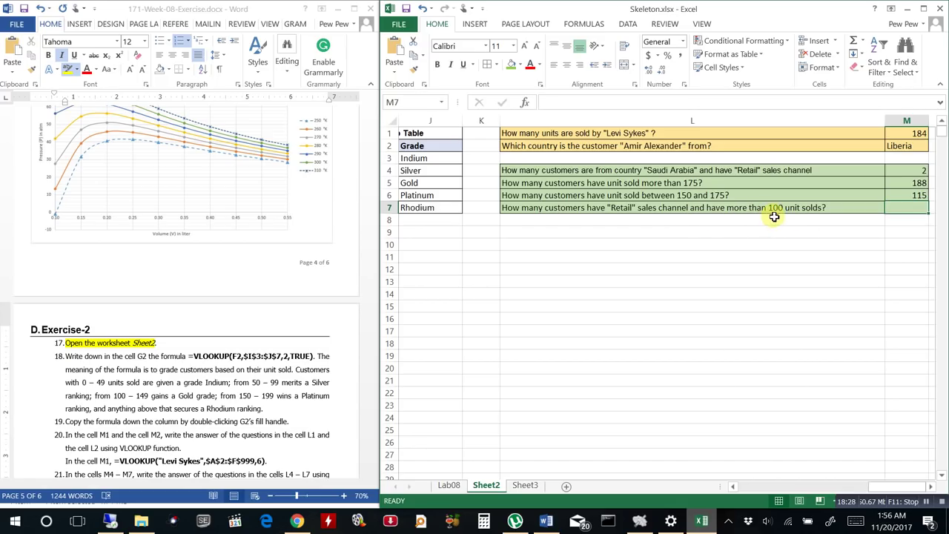
left_click(732, 486)
left_click(732, 486)
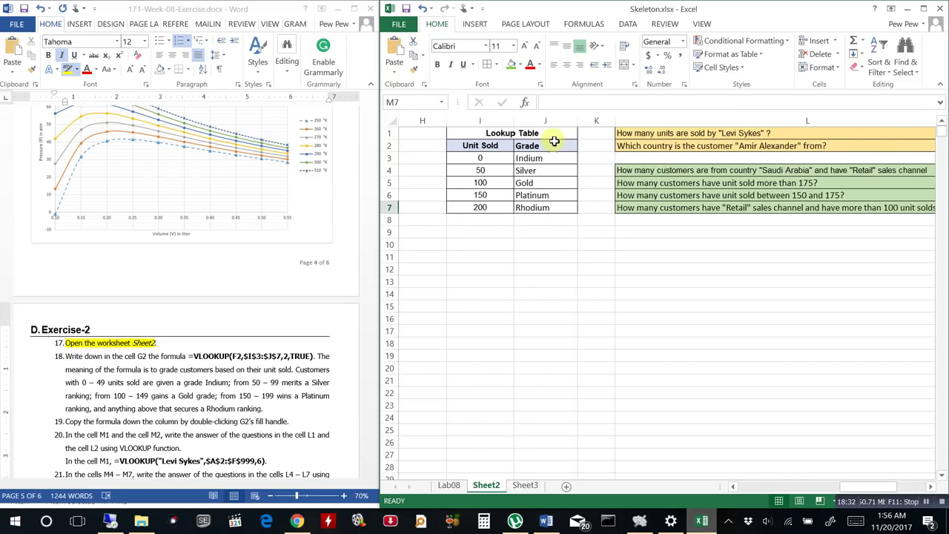
left_click(525, 102)
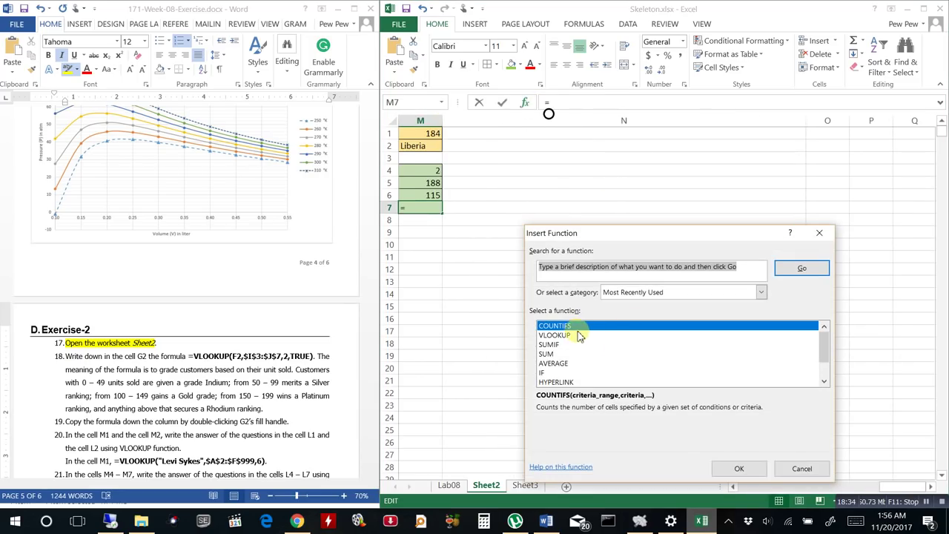
left_click(739, 467)
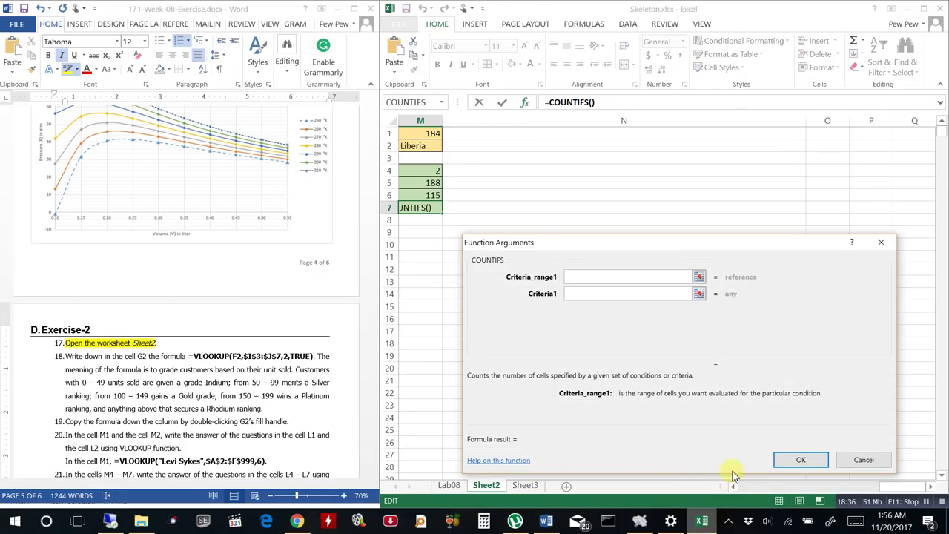
left_click(749, 486)
type("E2:")
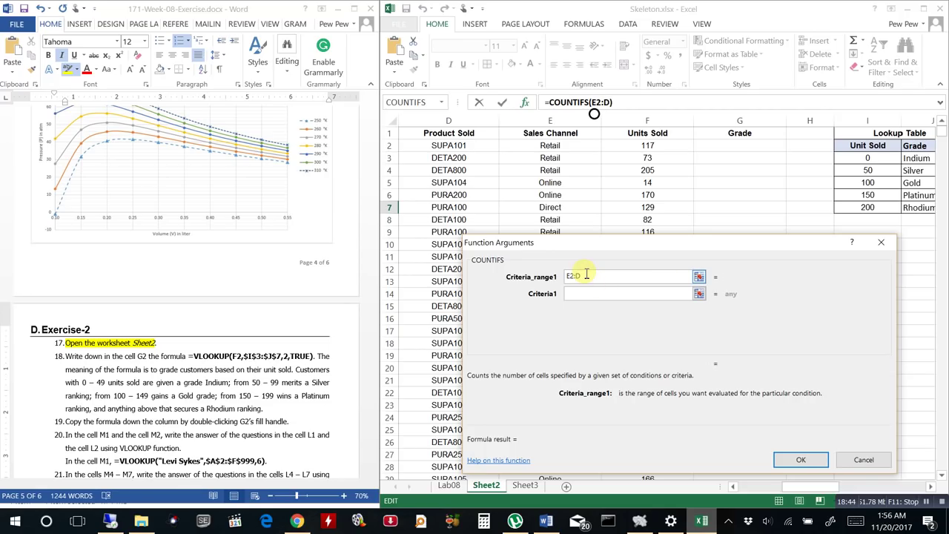
type("E999")
key("Tab")
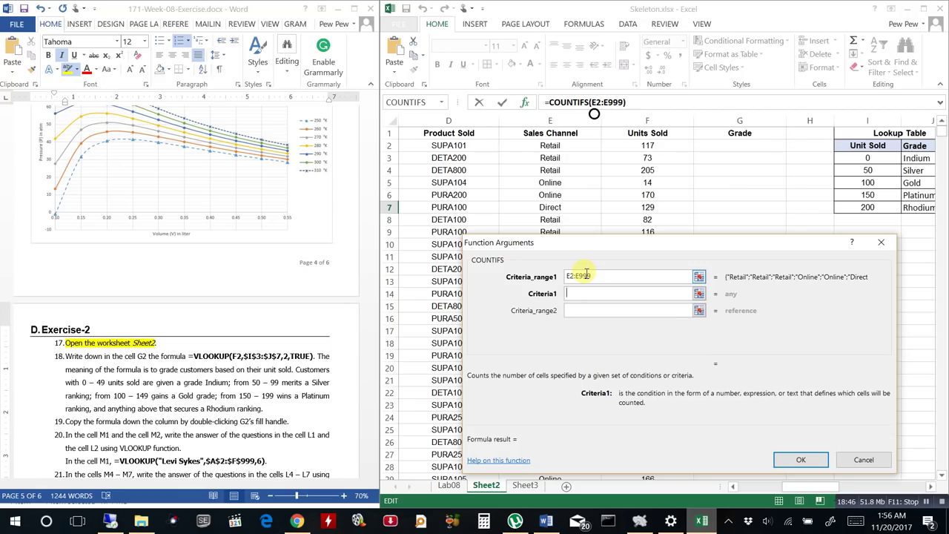
type("Retail")
key("Tab")
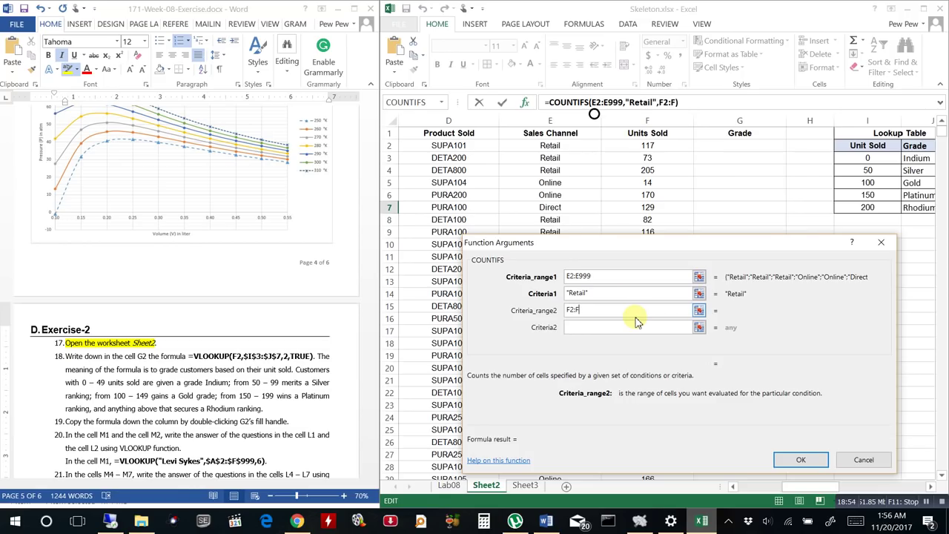
- Add F2:F999 ">100" as the second criterion, so M7 returns 231
type("F999")
key("Tab")
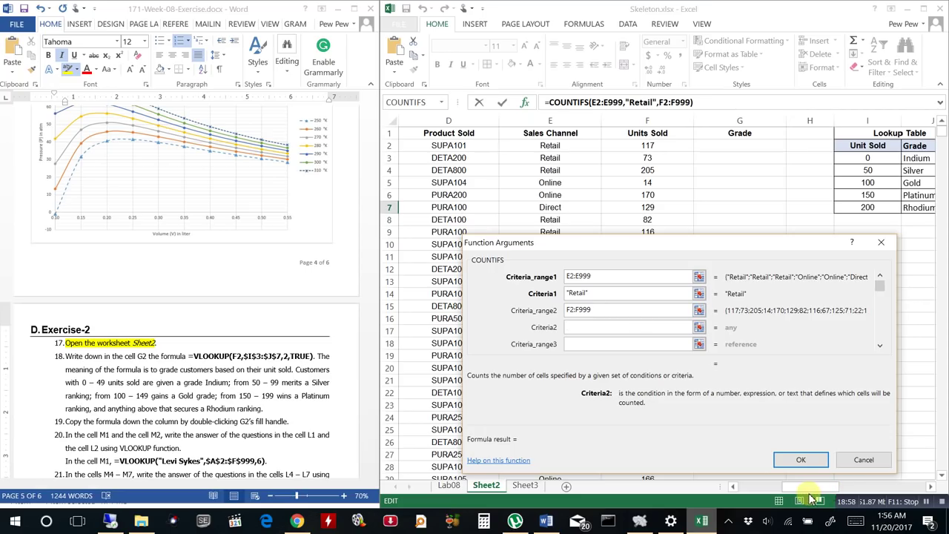
left_click_drag(840, 489, 899, 486)
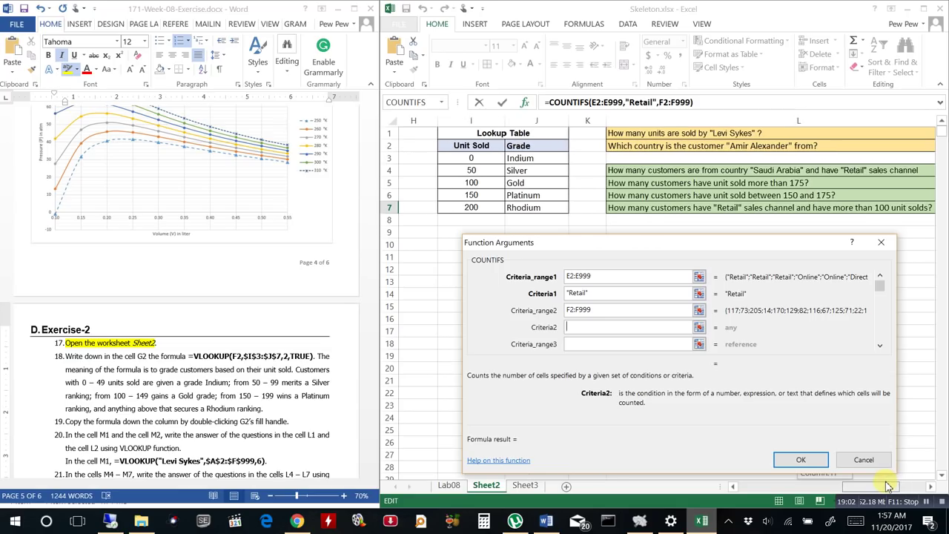
left_click_drag(900, 486, 878, 486)
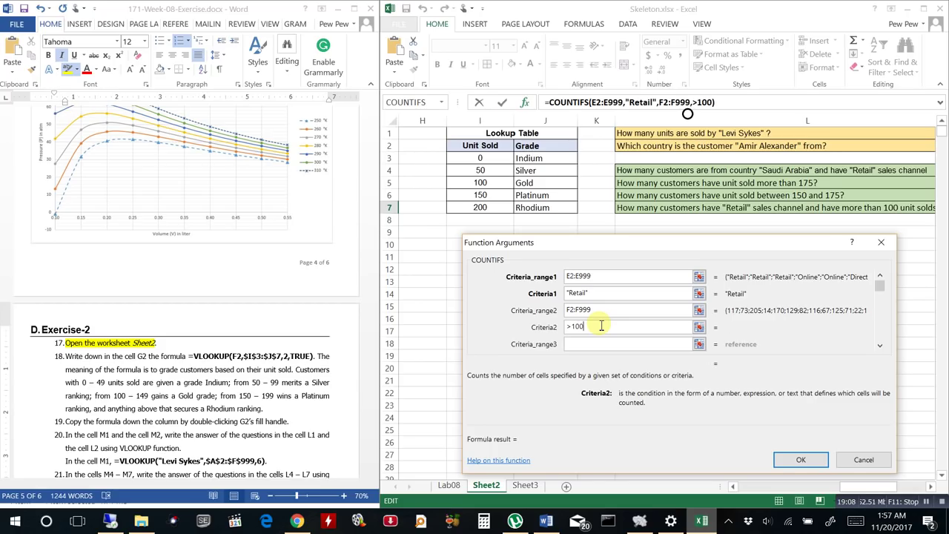
left_click(799, 459)
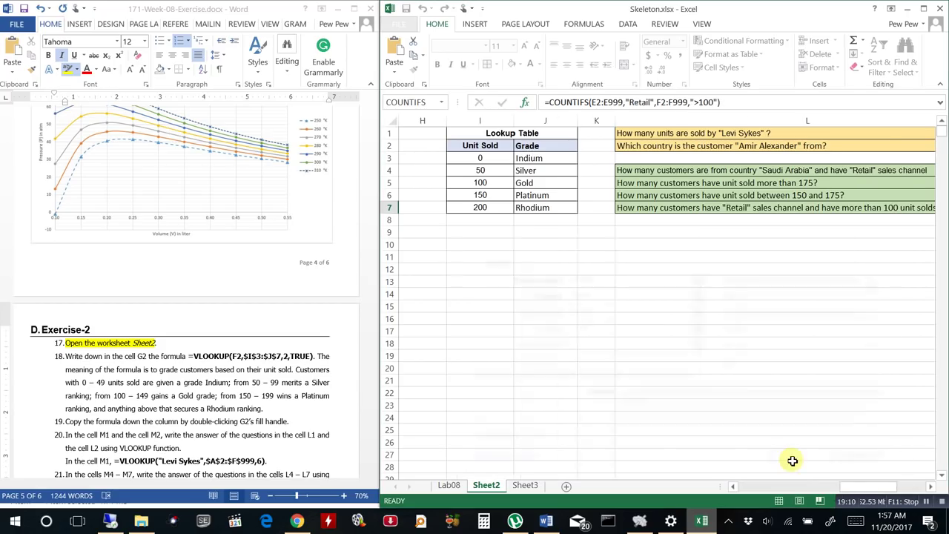
left_click(763, 486)
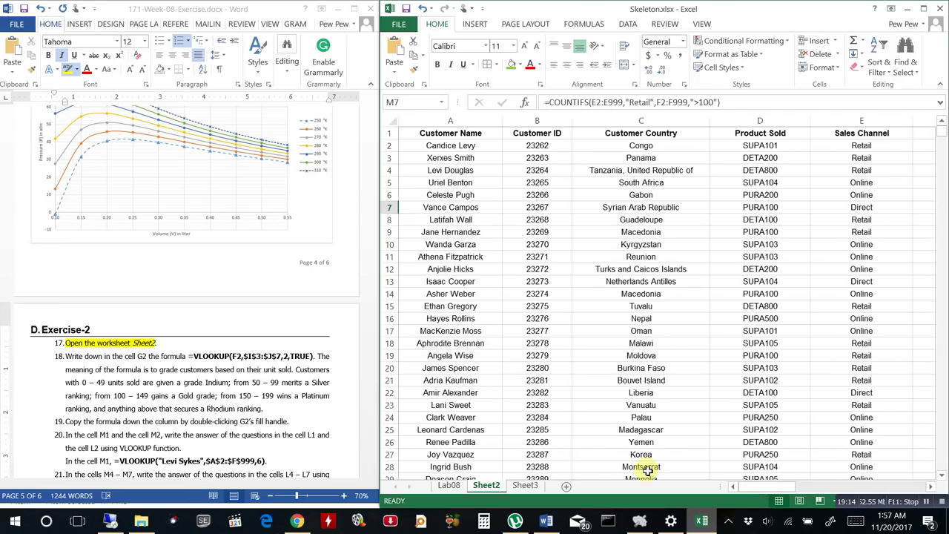
left_click(450, 484)
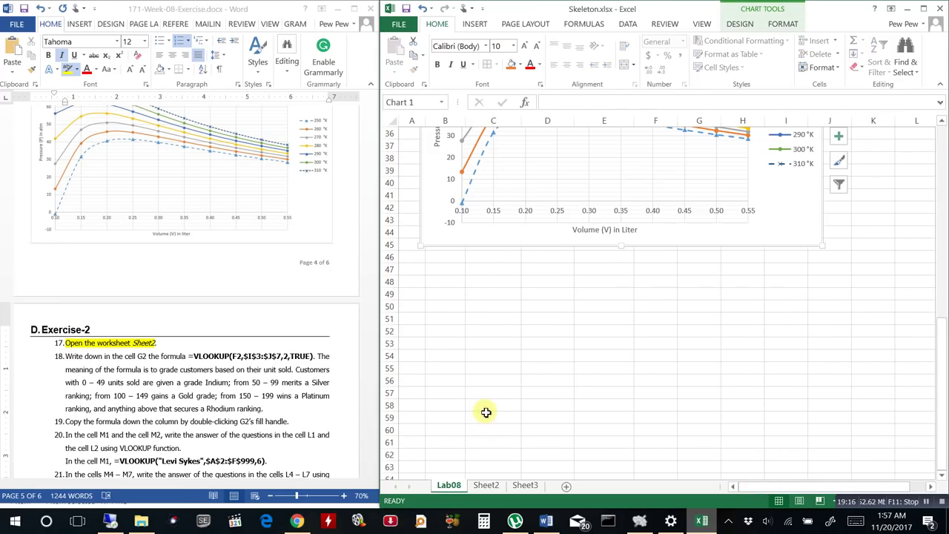
scroll(459, 332, "down", 2)
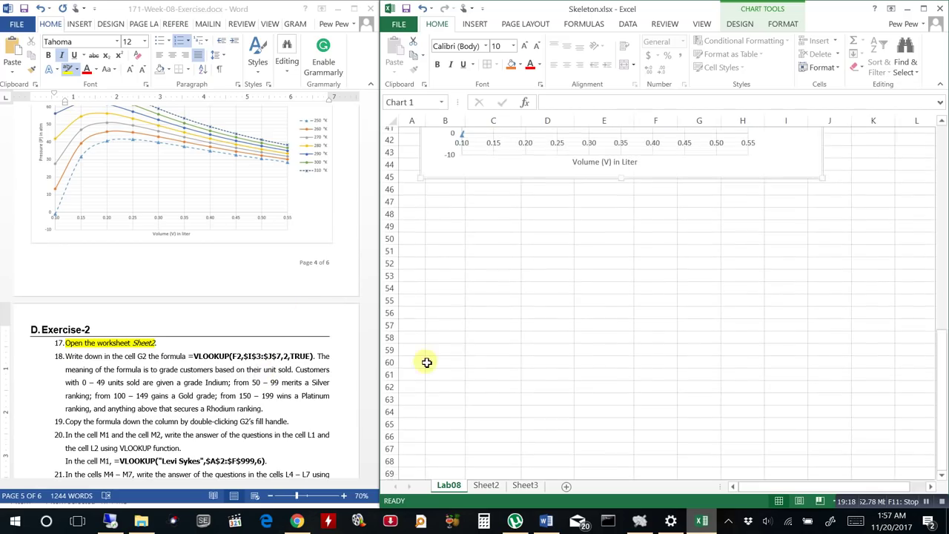
scroll(459, 332, "up", 7)
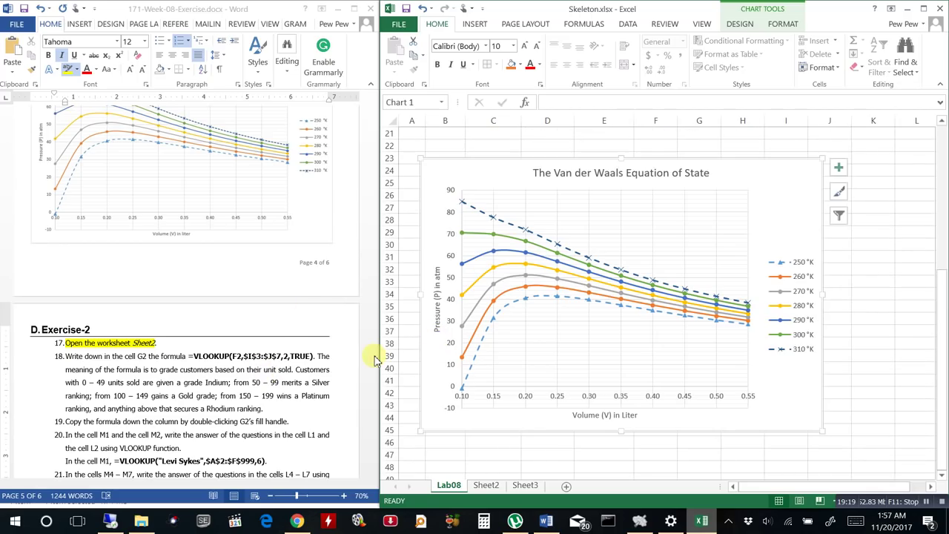
left_click(486, 483)
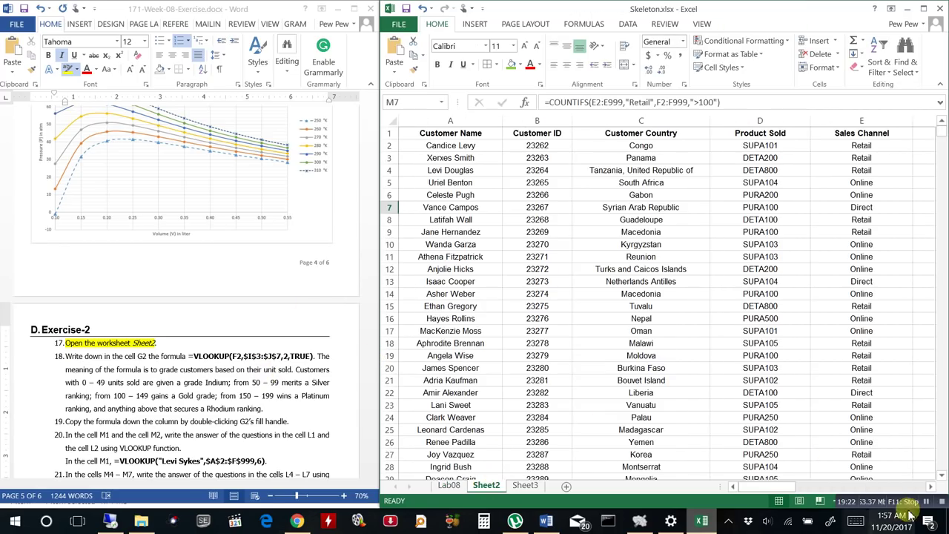
left_click(930, 487)
left_click(931, 487)
left_click(930, 487)
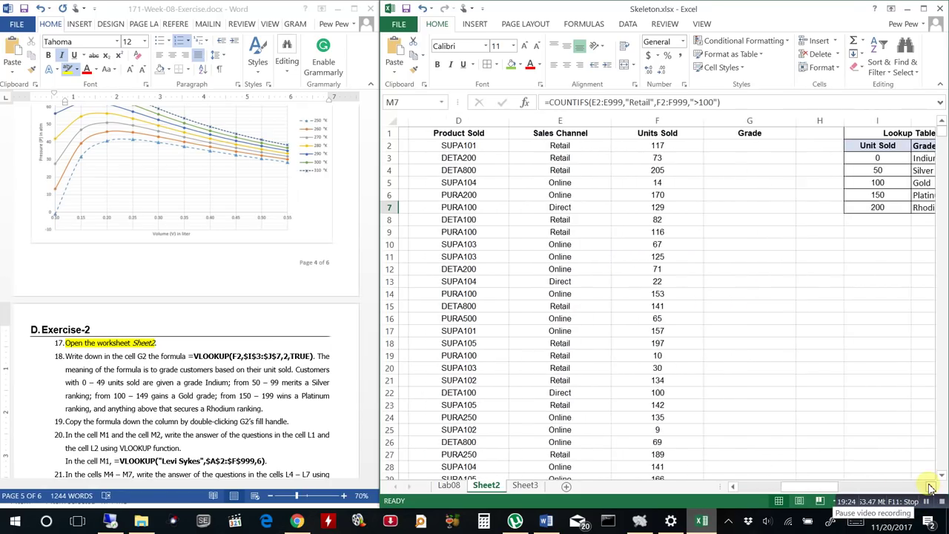
left_click(930, 487)
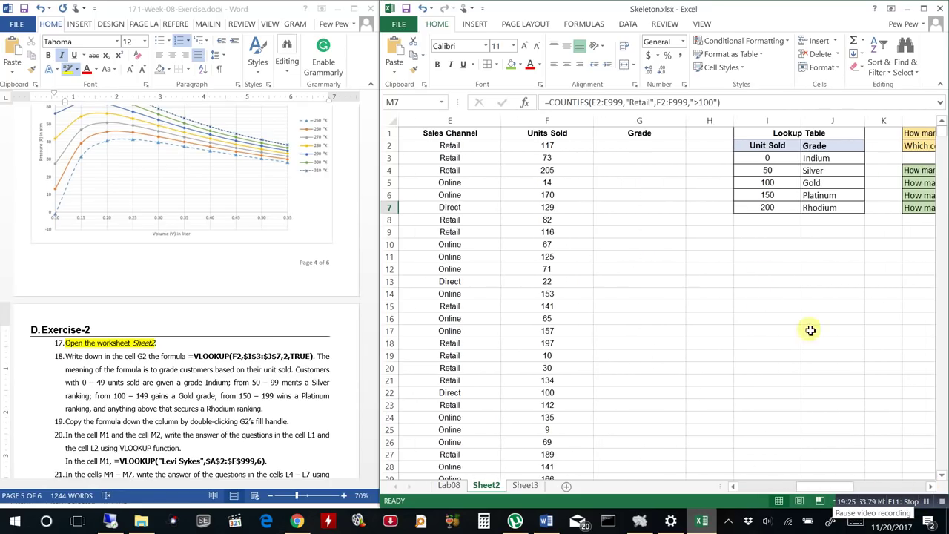
left_click(657, 145)
left_click(295, 347)
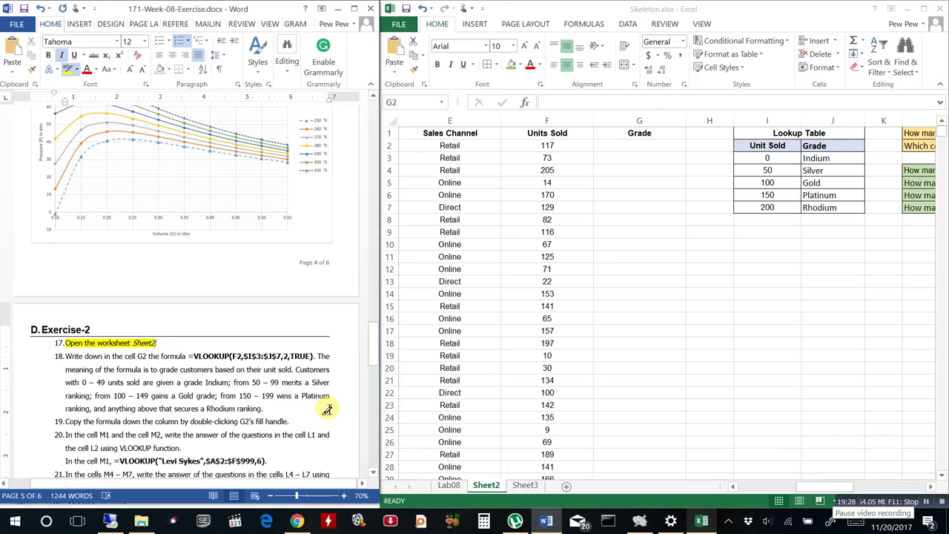
- Highlight exercise step 18's text (the G2 VLOOKUP grading instruction) yellow in Word, then begin a function in Excel's G2
left_click(372, 476)
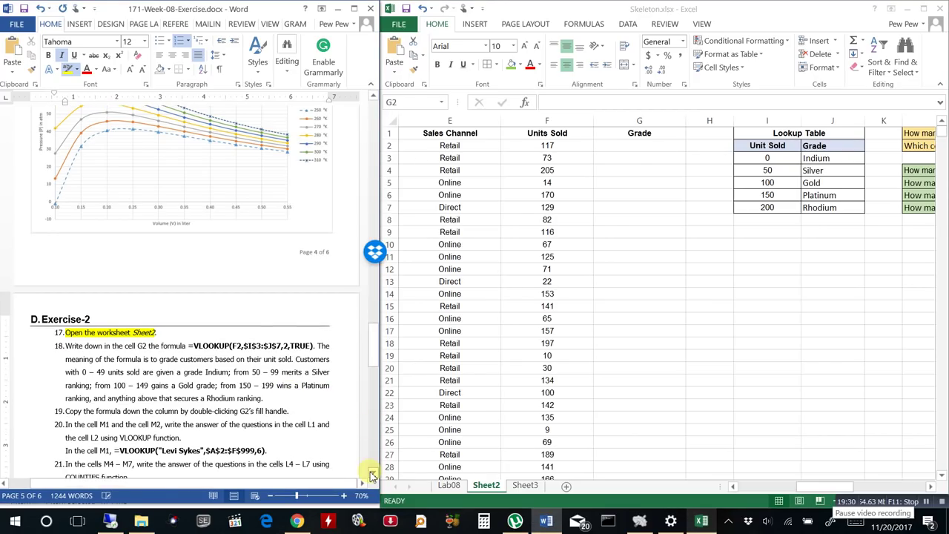
left_click(372, 475)
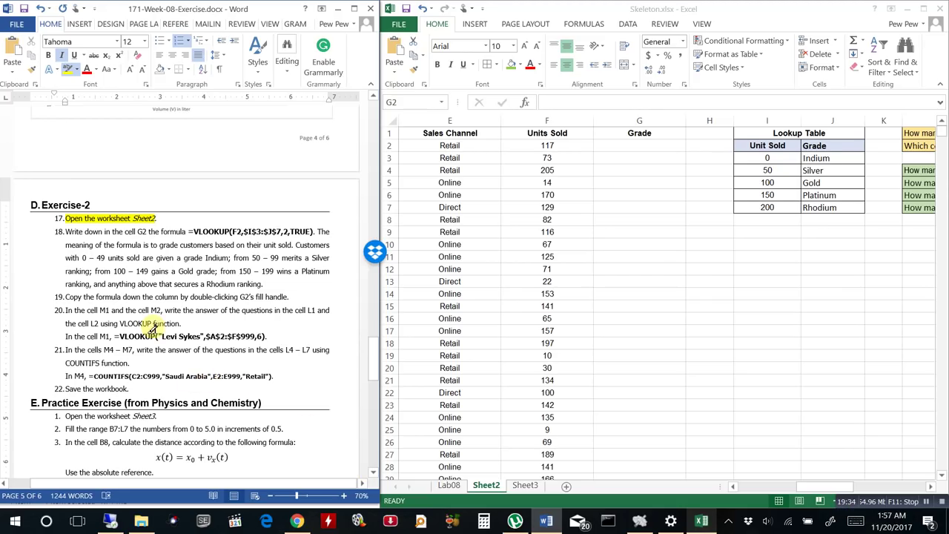
left_click(71, 230)
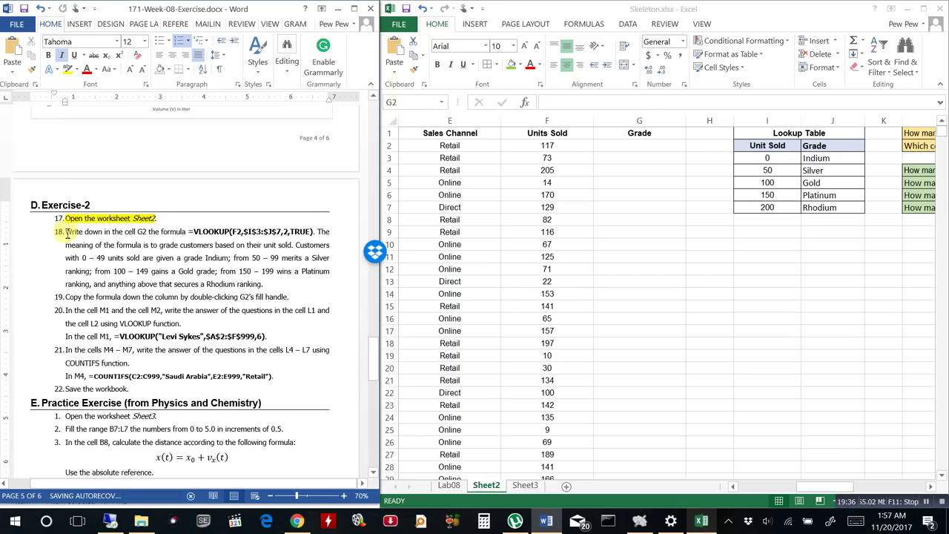
left_click_drag(67, 231, 218, 289)
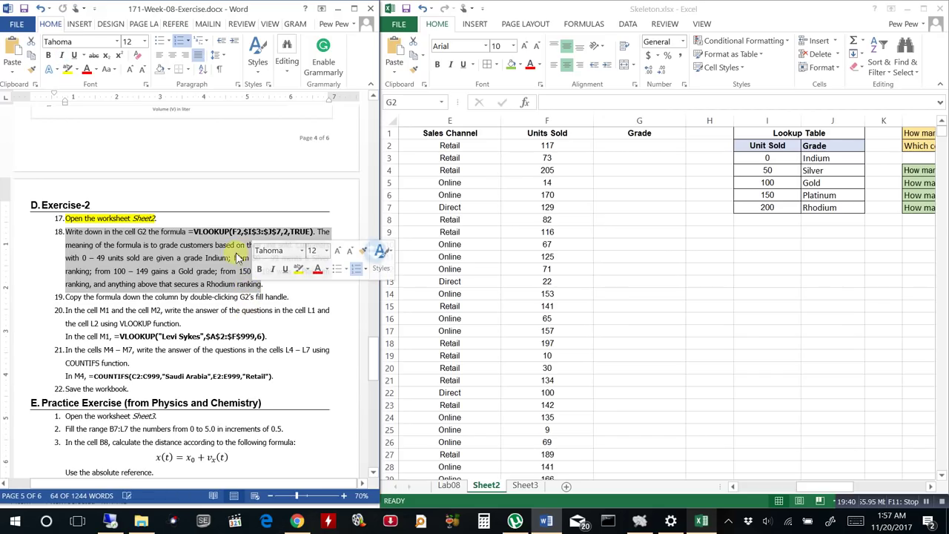
left_click(71, 72)
left_click(621, 146)
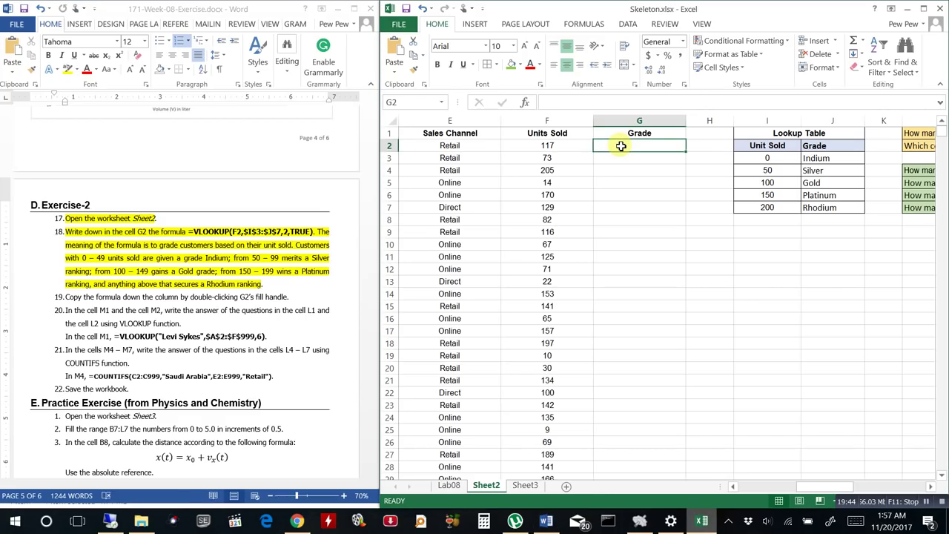
left_click(524, 104)
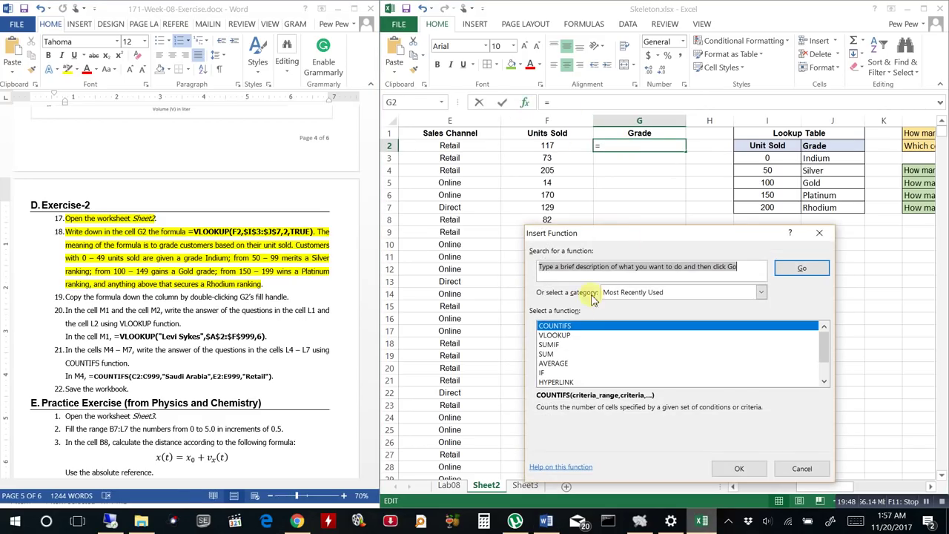
- Enter =VLOOKUP(F2,I3:J7,2,TRUE) in G2 so it returns Gold for 117 units
double_click(570, 335)
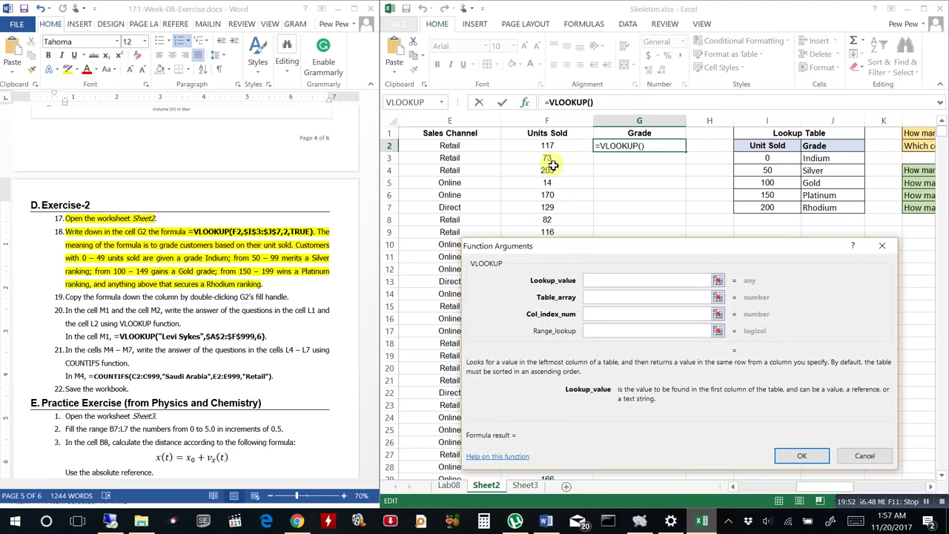
type("D")
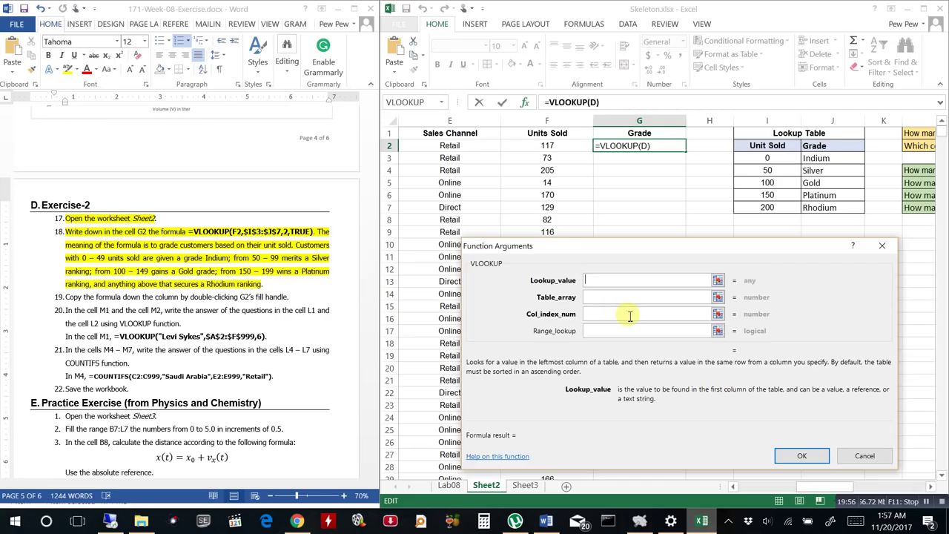
type("1")
key("Tab")
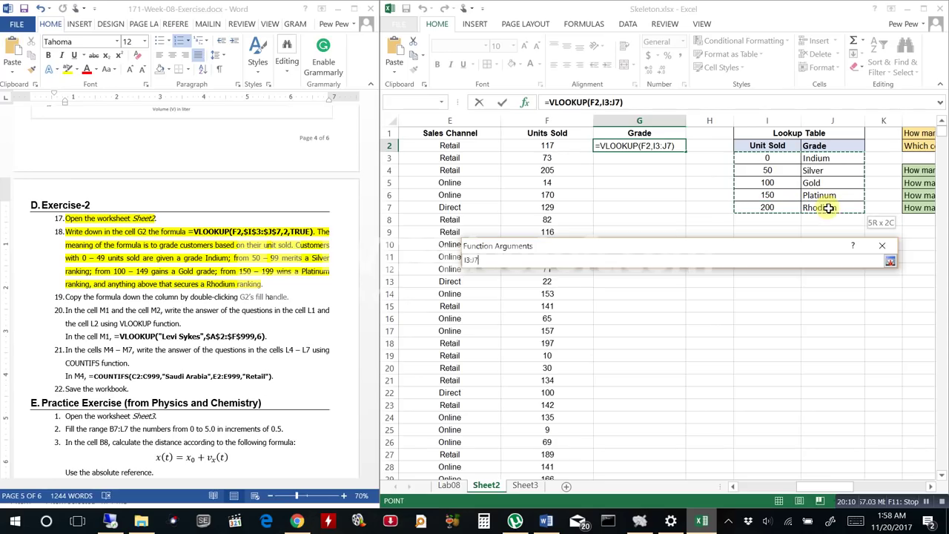
left_click_drag(755, 158, 832, 207)
left_click(610, 313)
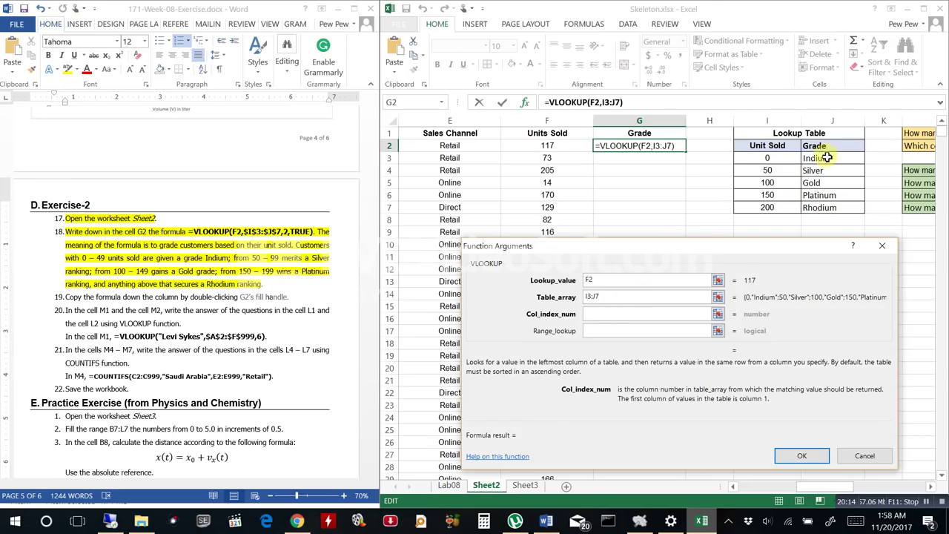
type("2")
left_click(631, 331)
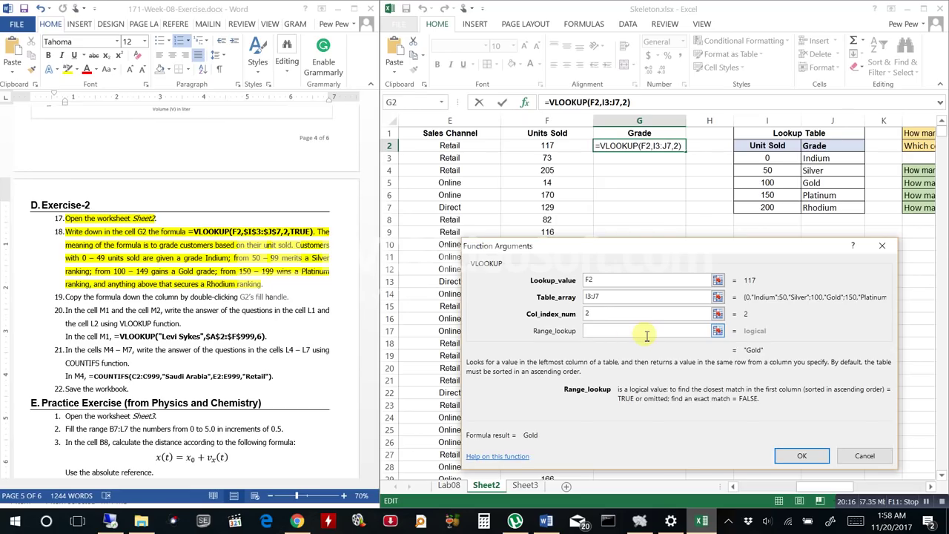
type("TRUE")
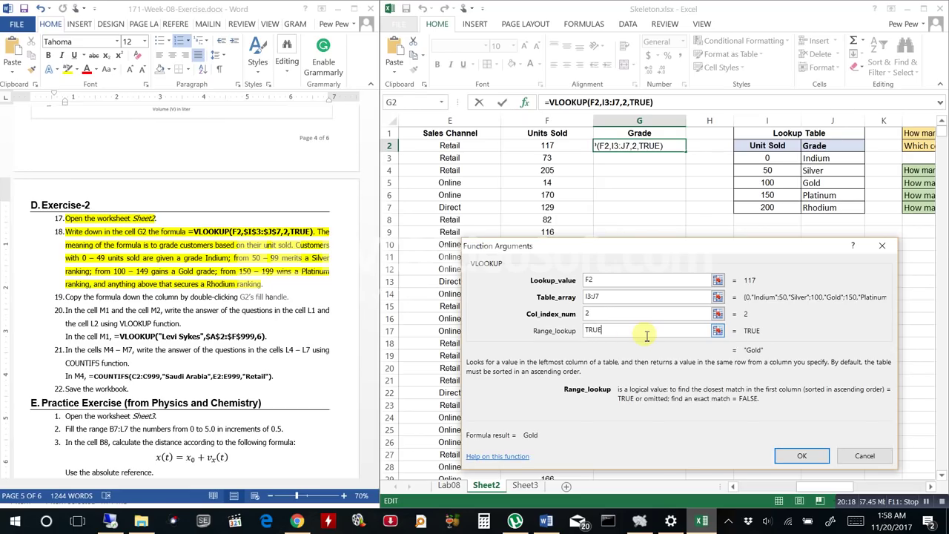
key("Return")
key("Up")
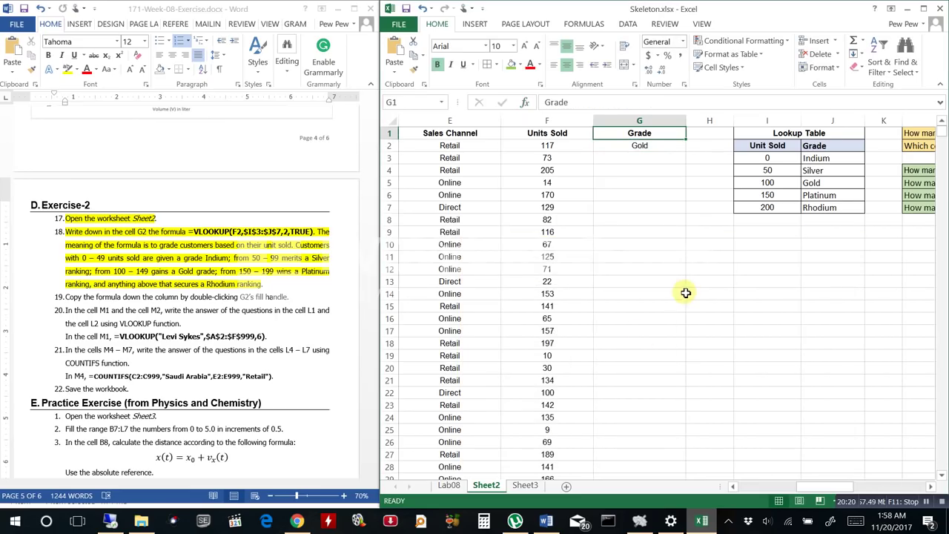
key("Down")
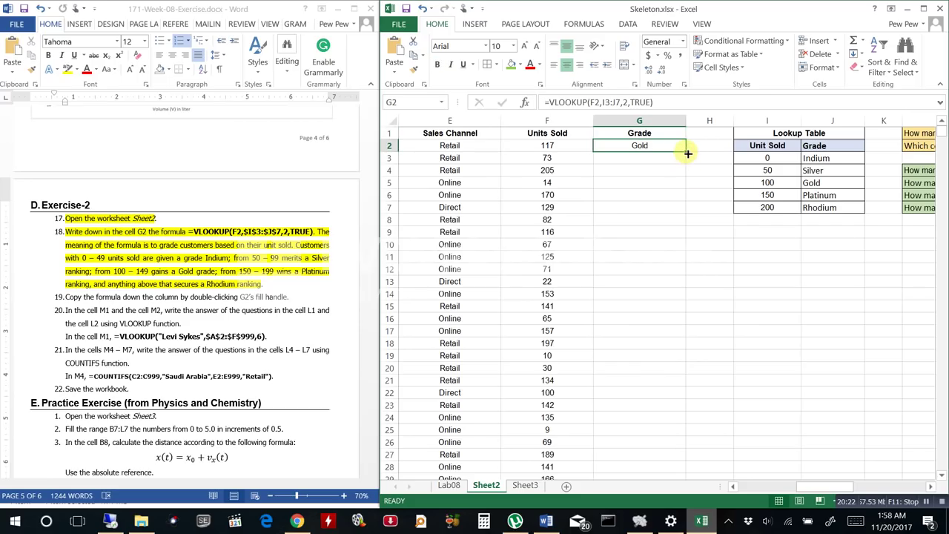
- Fill G2's formula down the Grade column and note in H14 that the range is 'also changing when you autocopy'
double_click(687, 152)
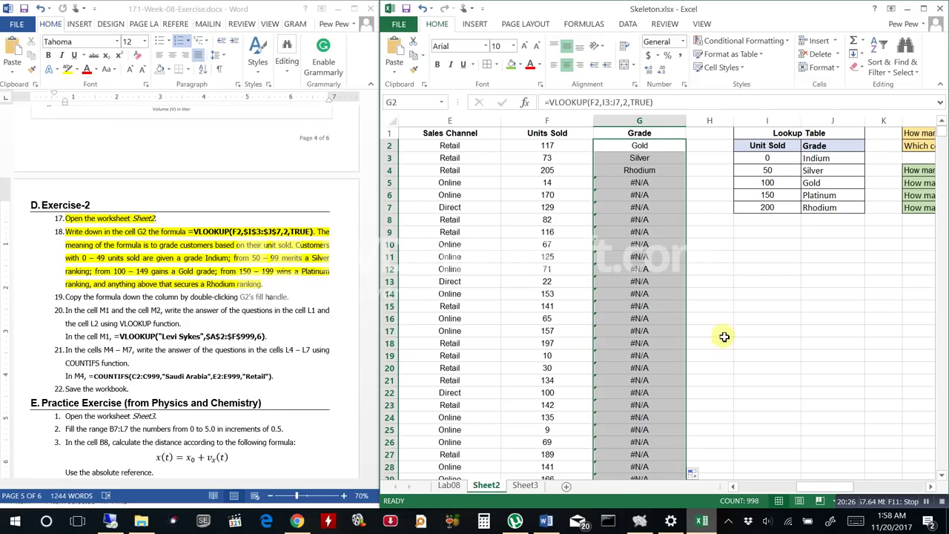
left_click(715, 293)
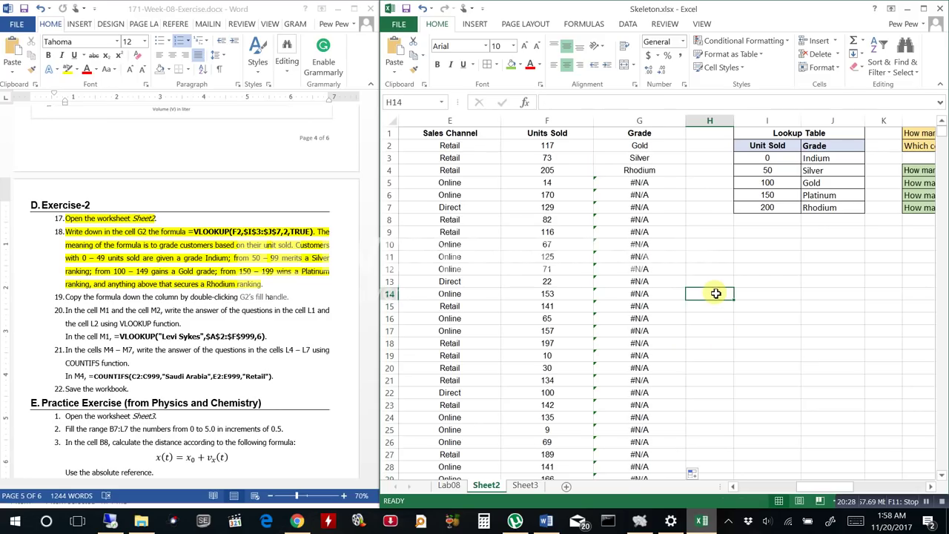
type("The")
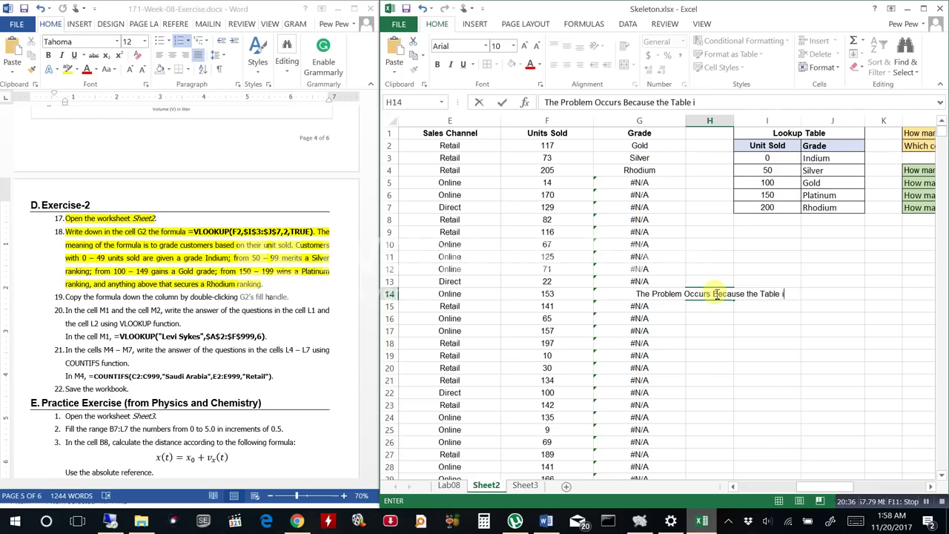
type("also changing when you autocopy")
key("Return")
- Review the H14 note, then reselect the G2 grade formula
double_click(714, 293)
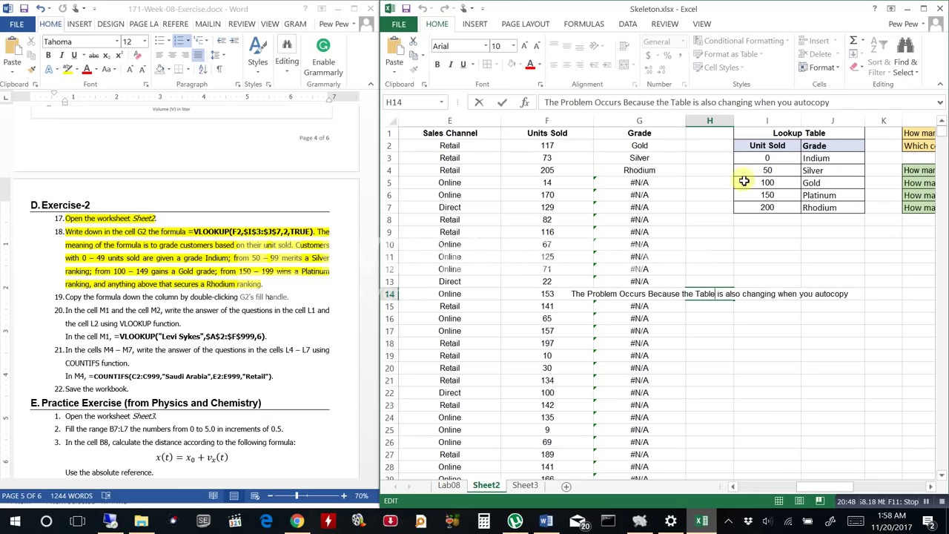
left_click(723, 282)
left_click(722, 296)
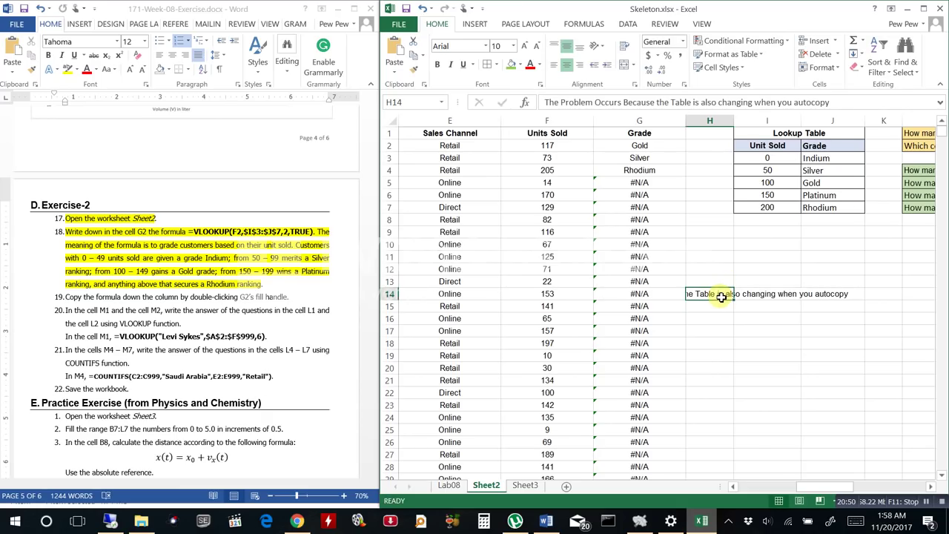
left_click(656, 145)
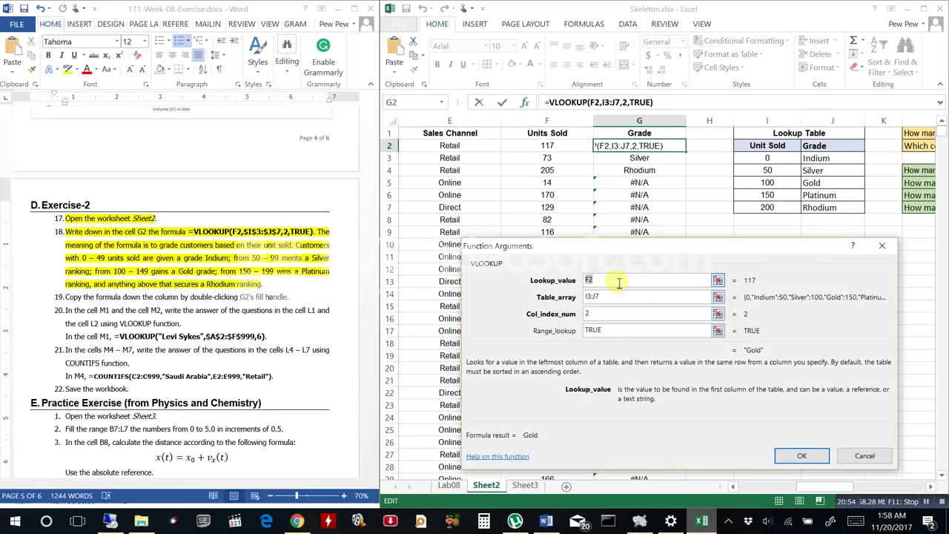
- Make G2's table range absolute ($I$3:$J$7) and refill the Grade column so every row shows a grade
left_click(589, 297)
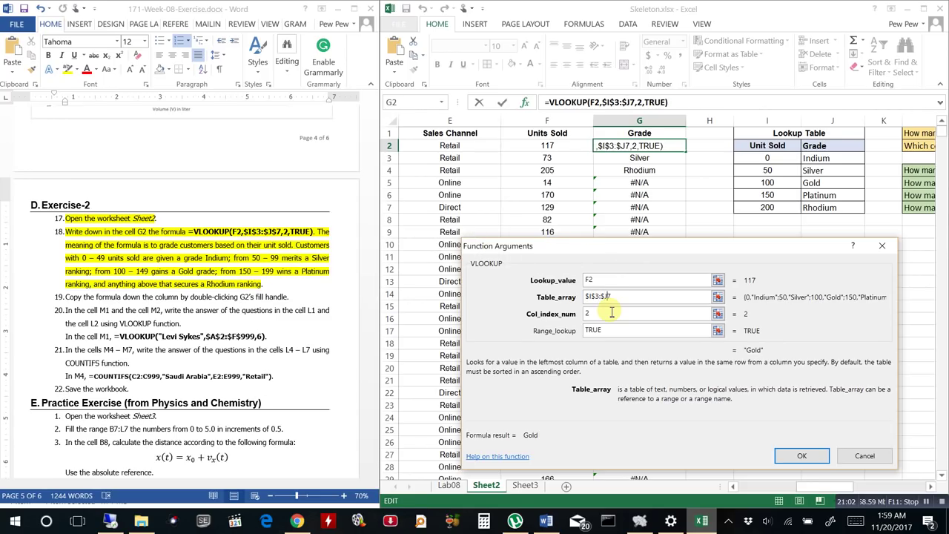
key("Return")
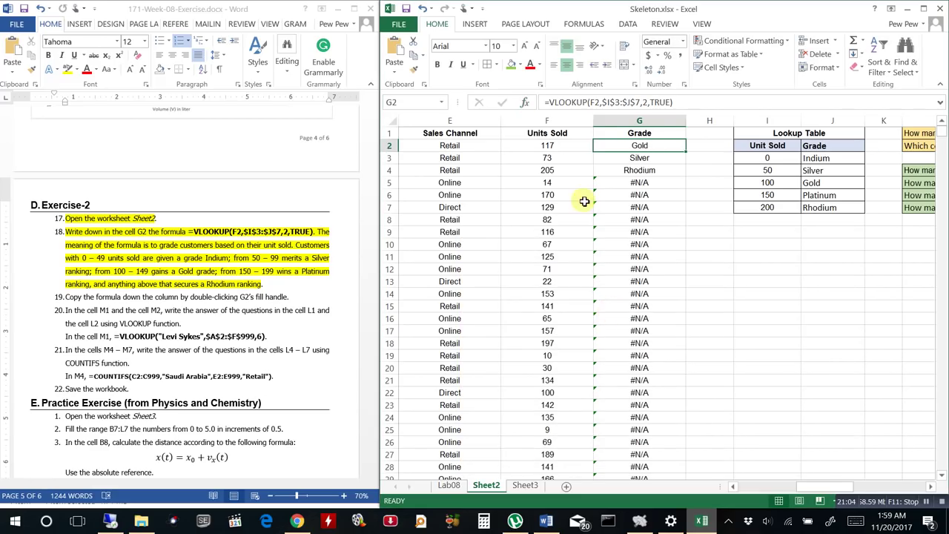
double_click(687, 152)
scroll(637, 316, "down", 7)
scroll(637, 316, "down", 9)
scroll(608, 319, "up", 15)
left_click(741, 343)
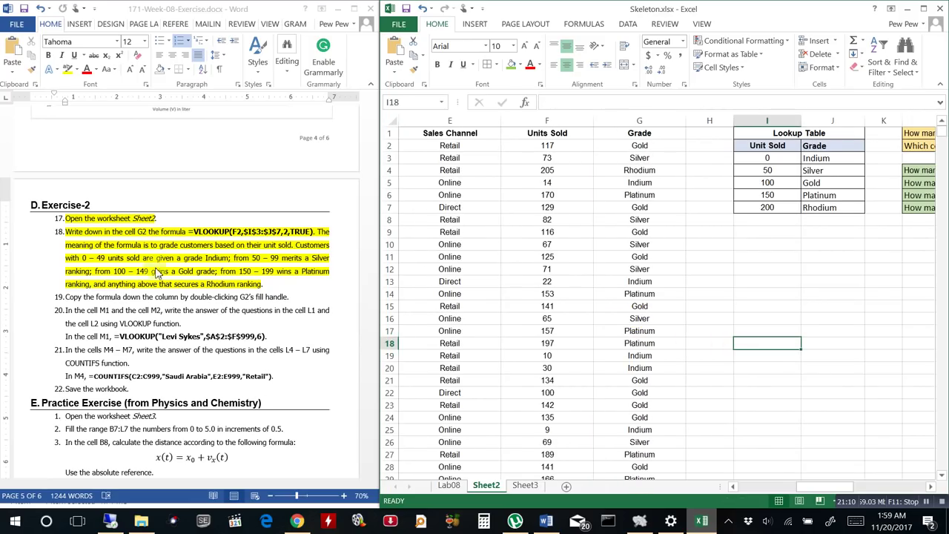
- Highlight exercise items 19 through 22 yellow in the Word instructions
left_click(74, 297)
mouse_move(70, 298)
left_mouse_down()
mouse_move(237, 387)
mouse_move(281, 383)
left_mouse_up()
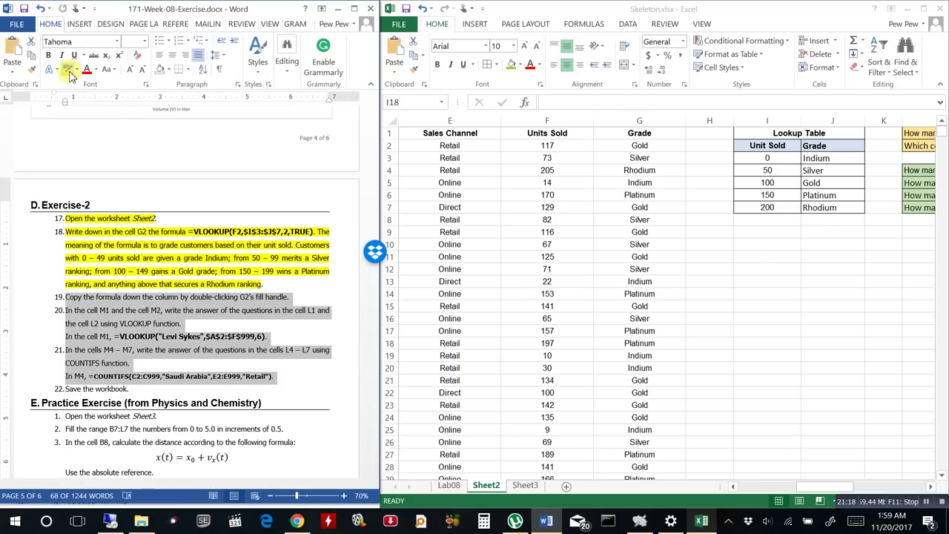
left_click(69, 71)
left_click(831, 495)
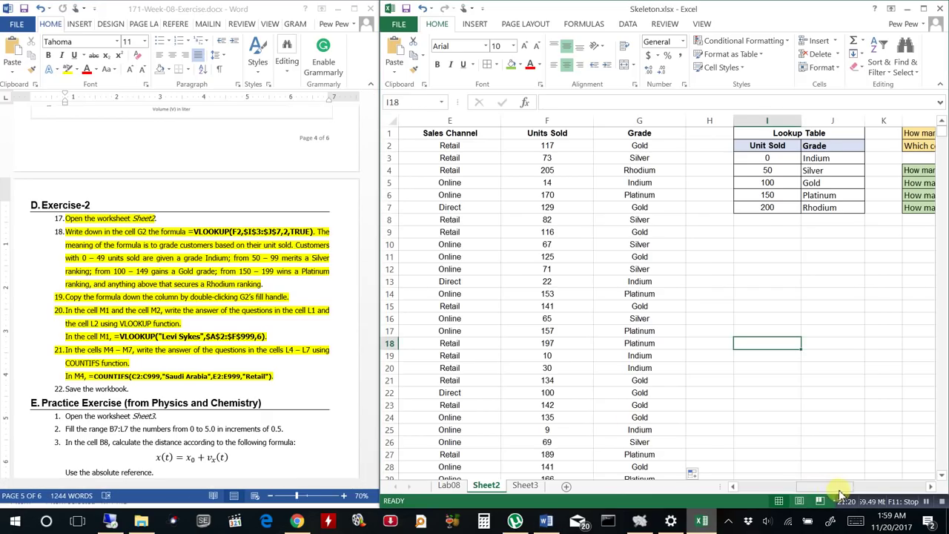
left_click(929, 488)
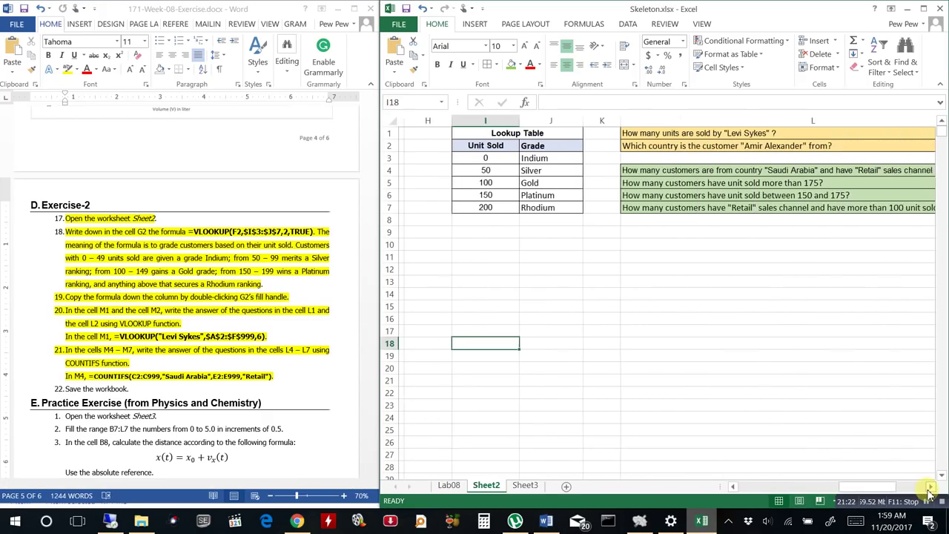
left_click(930, 487)
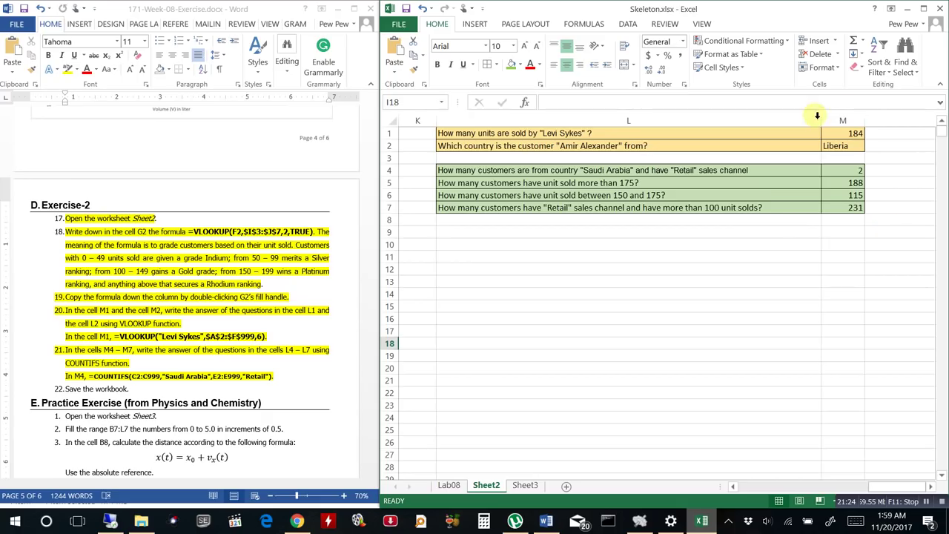
- Highlight the 'Save the workbook.' step yellow as well
left_click(102, 388)
triple_click(101, 388)
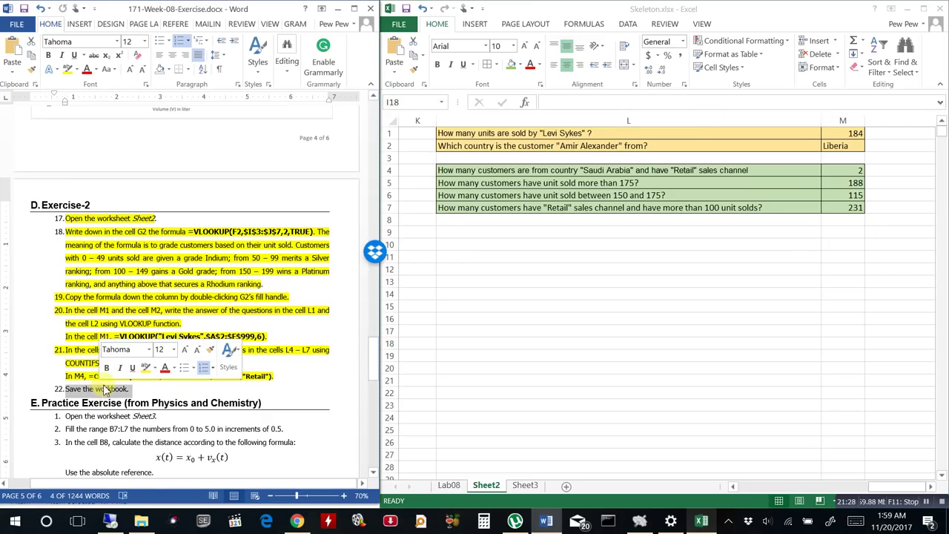
left_click(68, 68)
left_click(41, 403)
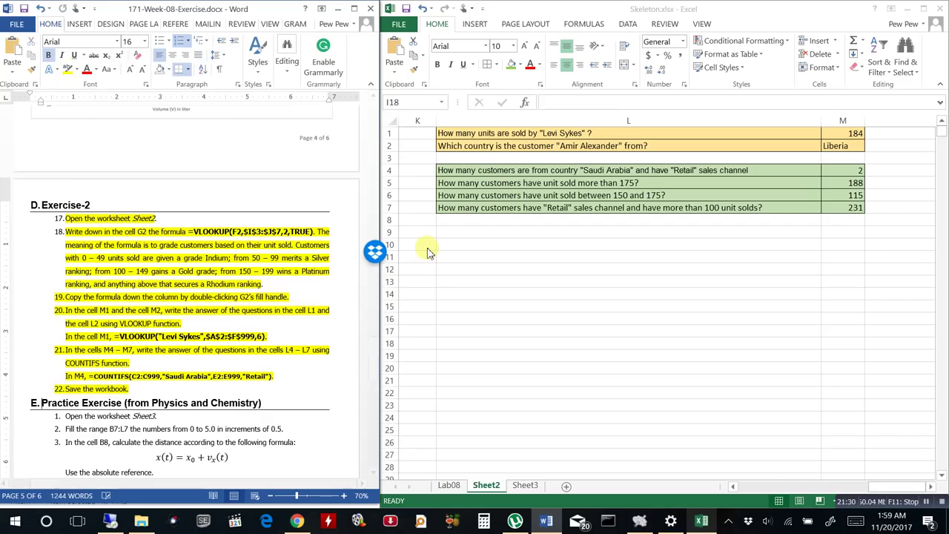
left_click(428, 248)
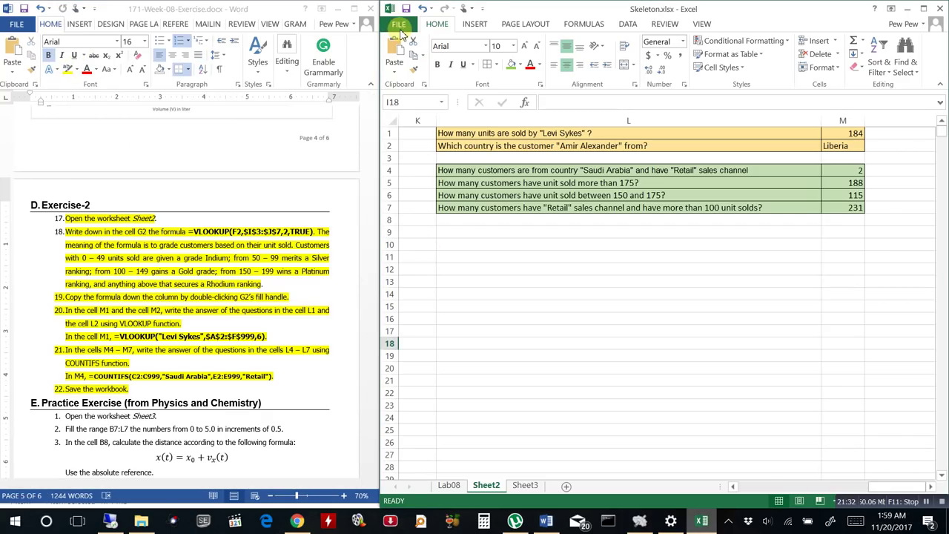
- Save the workbook to the Desktop under the new name Week08-ID
left_click(398, 23)
left_click(419, 140)
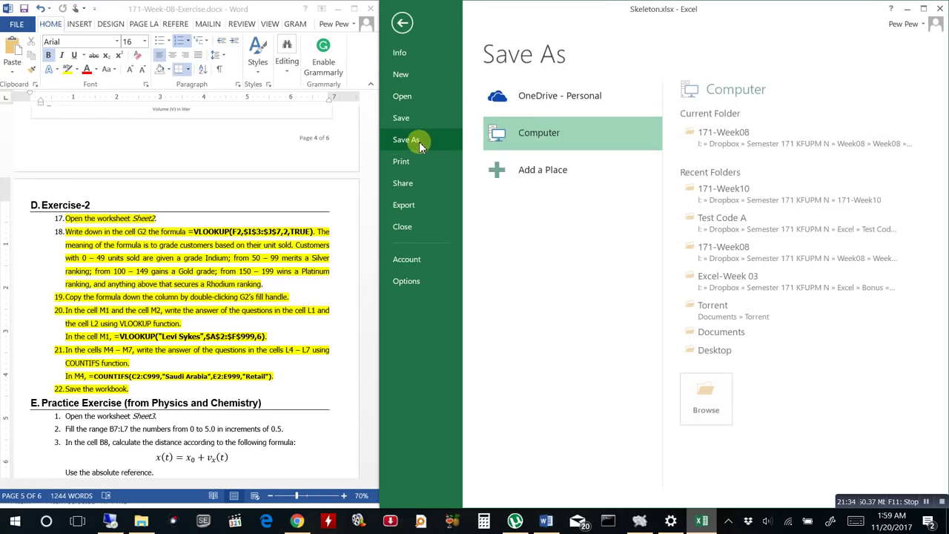
left_click(729, 352)
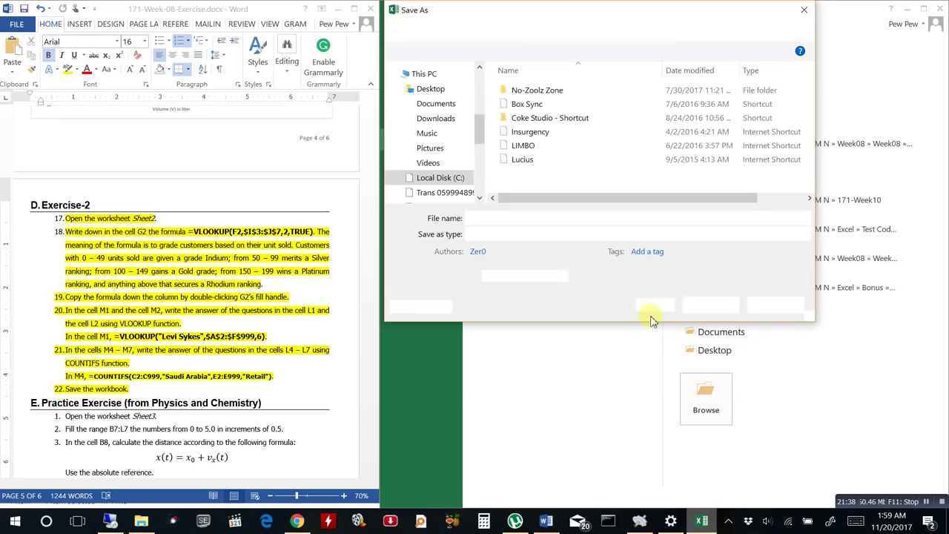
left_click(429, 90)
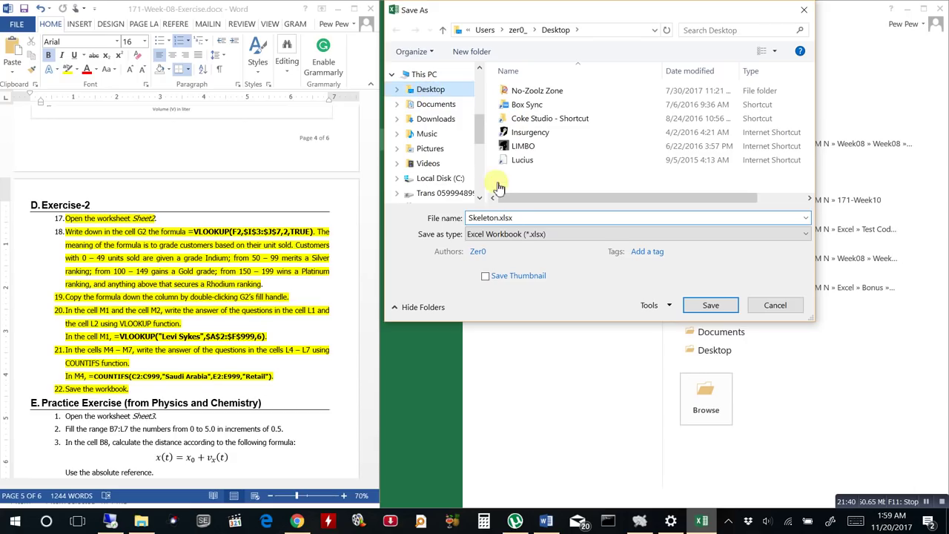
double_click(516, 219)
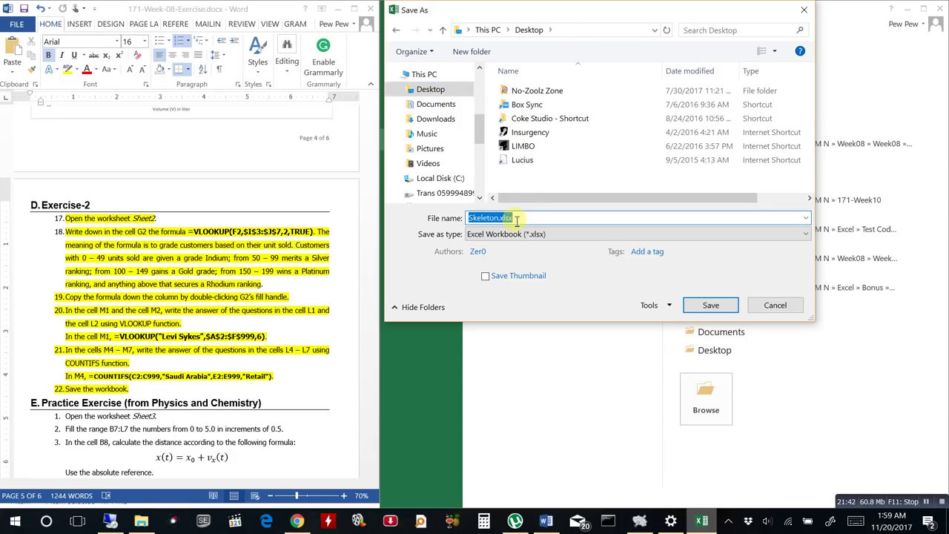
type("Week")
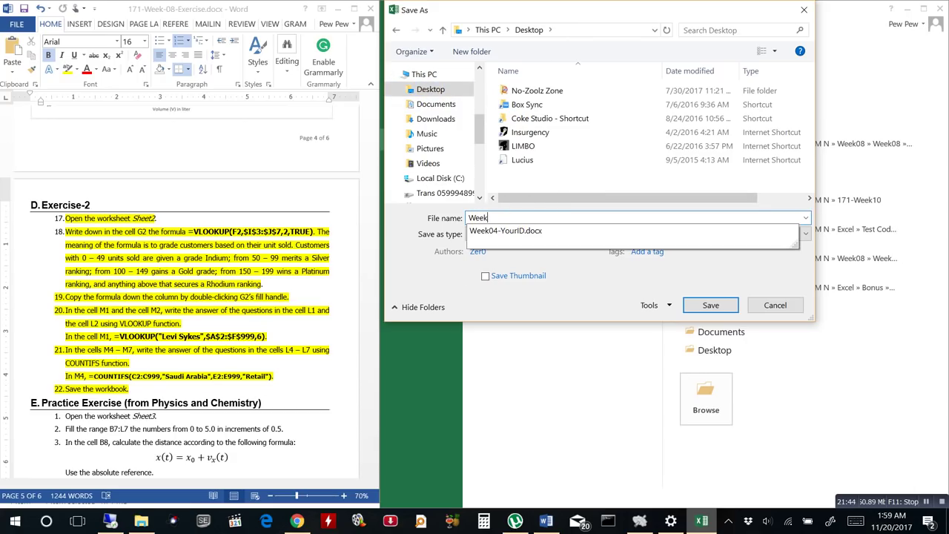
type("08-ID.xlsx")
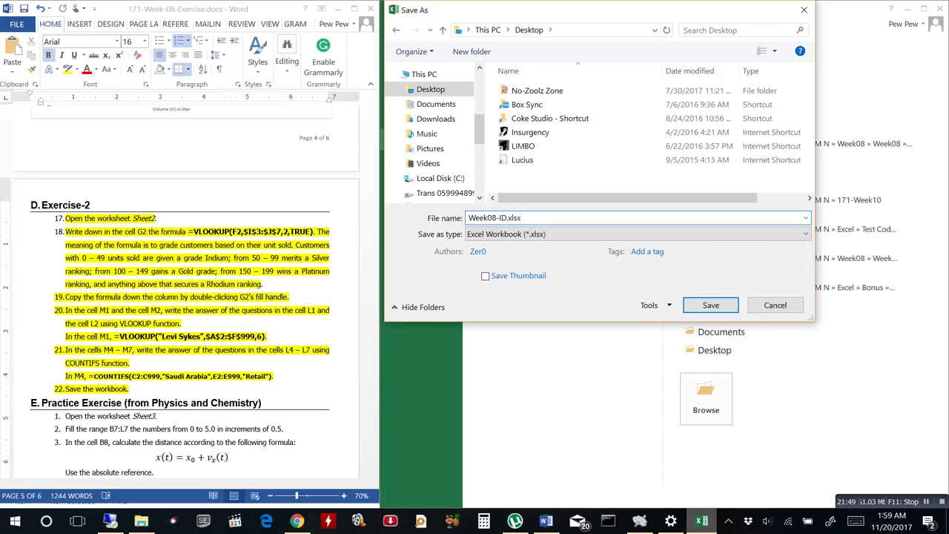
key("Return")
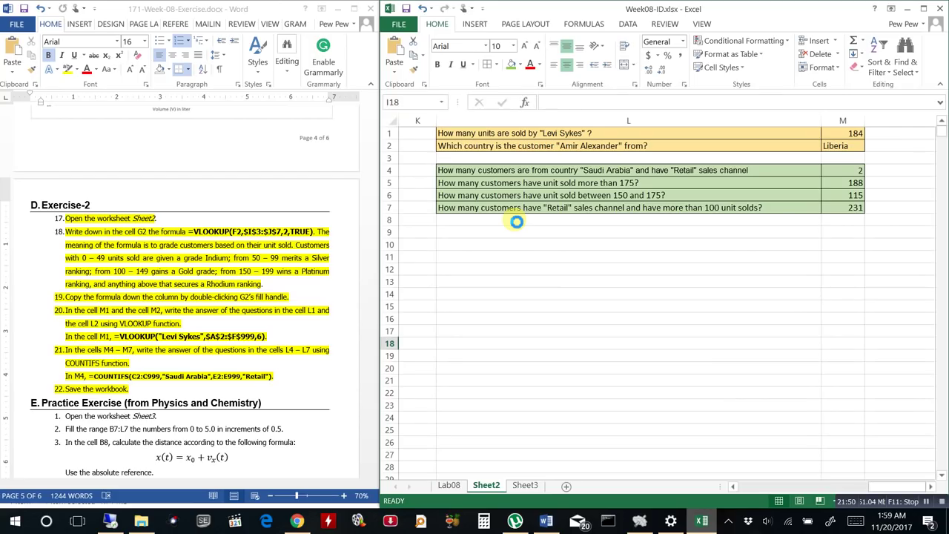